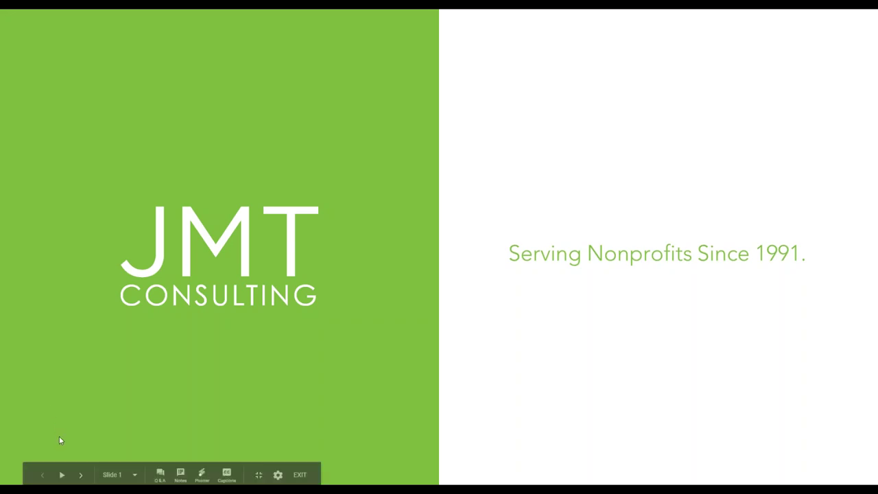
# Step: Advance the slideshow past the title and agenda slides, through Meet the Team to Common Struggles
pyautogui.press('Right')
pyautogui.press('Right')
pyautogui.press('Left')
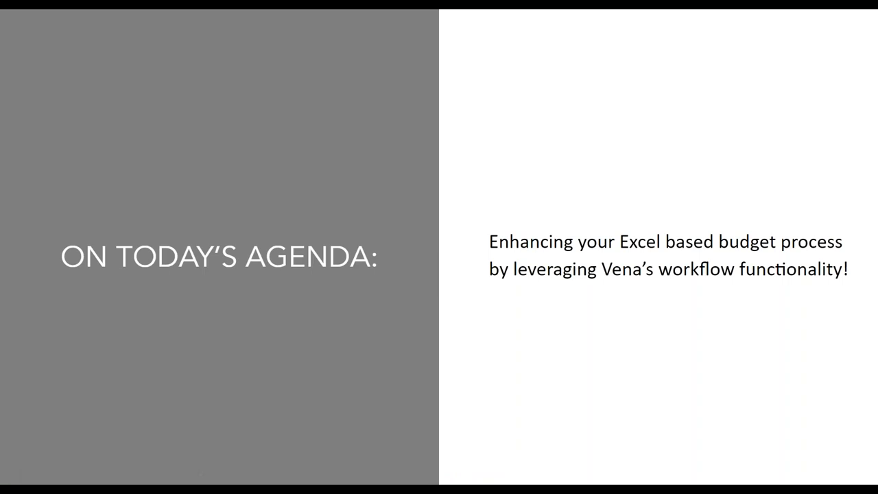
pyautogui.press('Right')
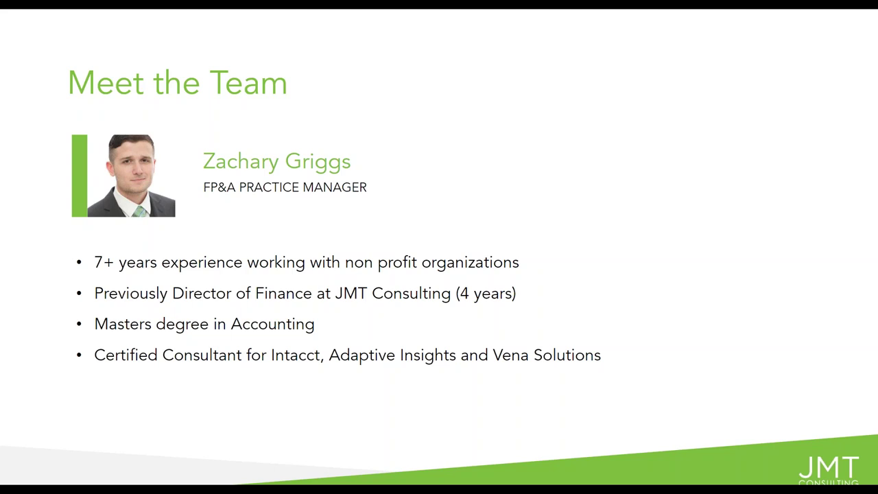
pyautogui.press('Right')
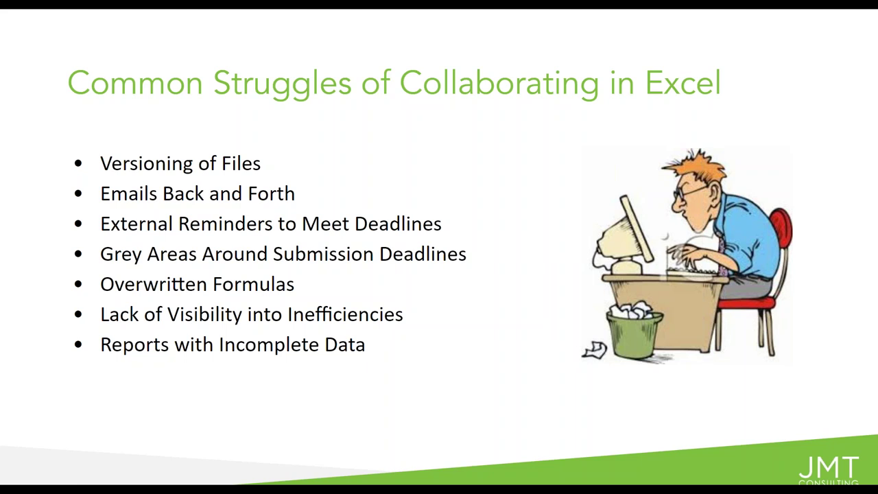
# Step: Show the 'Functionality Provided by Vena' slide, then move on to the next slide
pyautogui.press('Right')
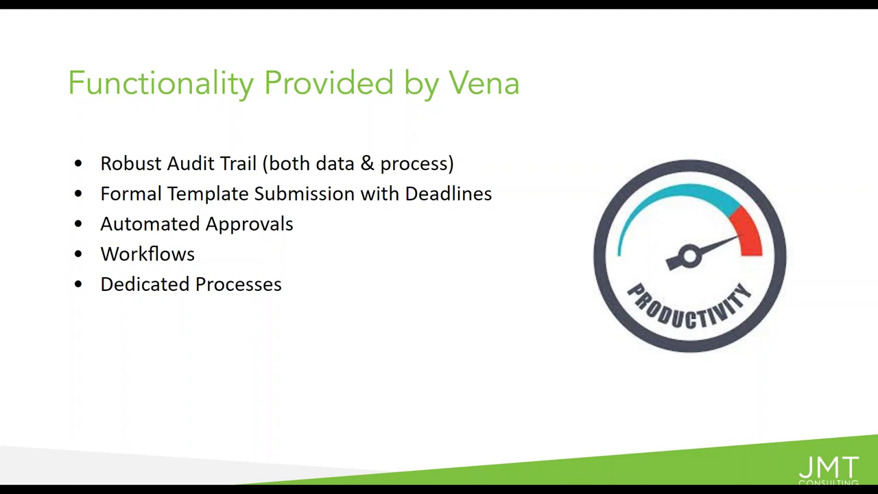
pyautogui.press('Right')
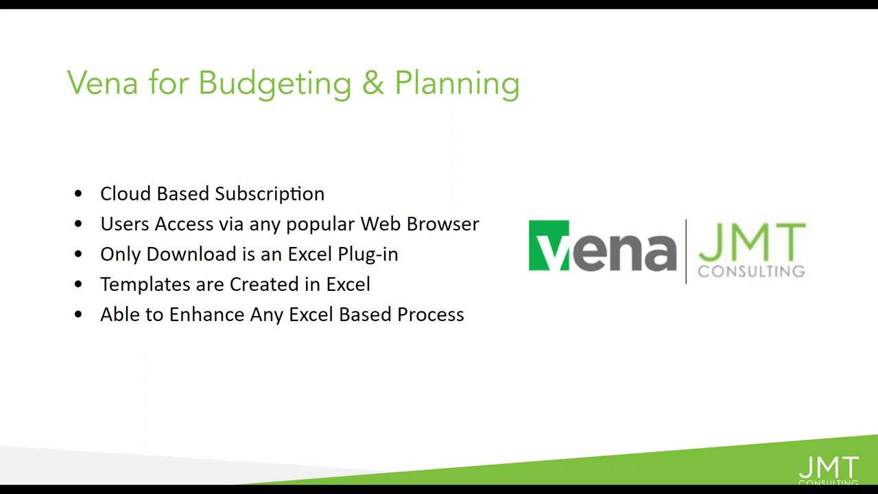
# Step: Move from 'Vena for Budgeting & Planning' to the 'Product Demonstration!' slide
pyautogui.press('Right')
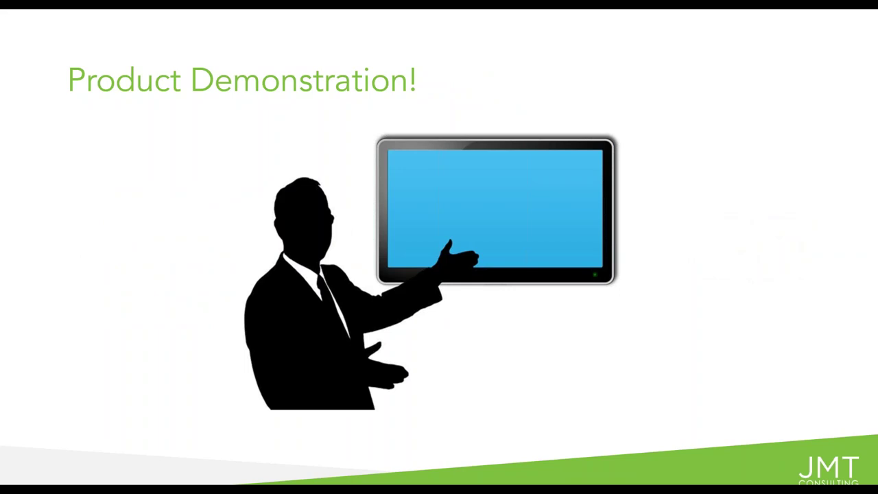
# Step: Exit the full-screen slideshow and switch to the Firefox window with the Vena login page
pyautogui.press('Escape')
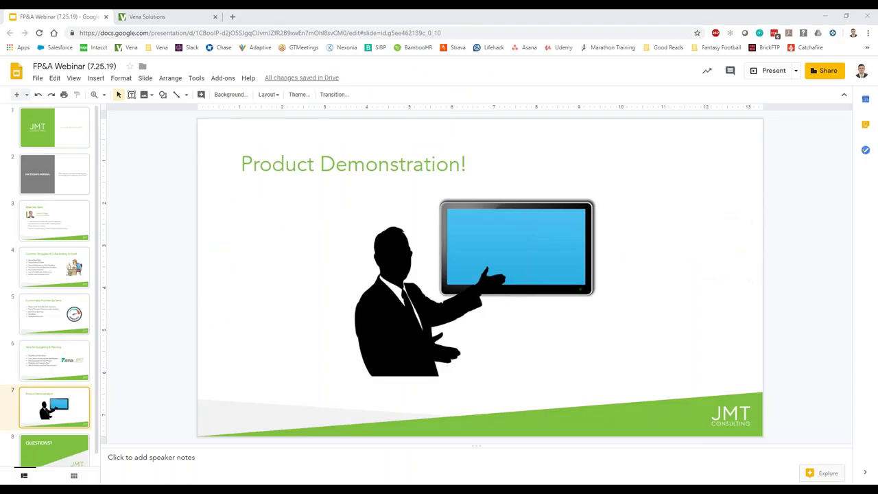
pyautogui.hotkey('alt', 'Tab')
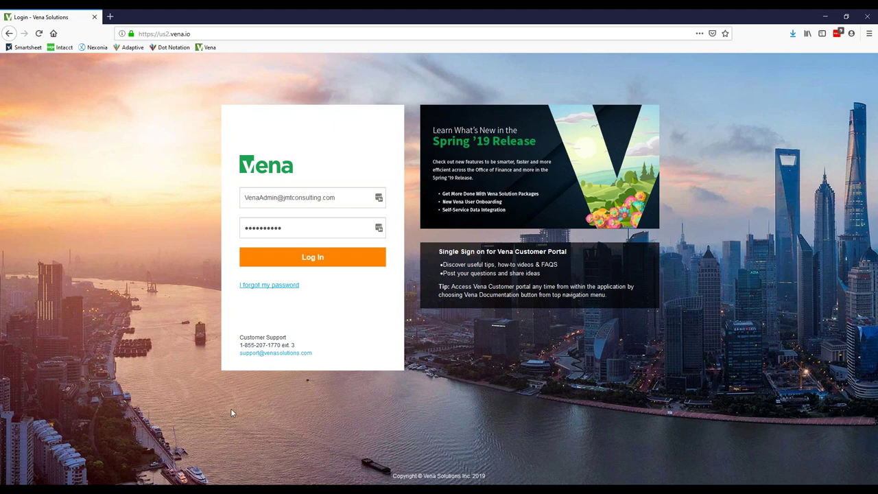
# Step: Log in to Vena with the prefilled credentials and go to the Manager tab
pyautogui.click(330, 263)
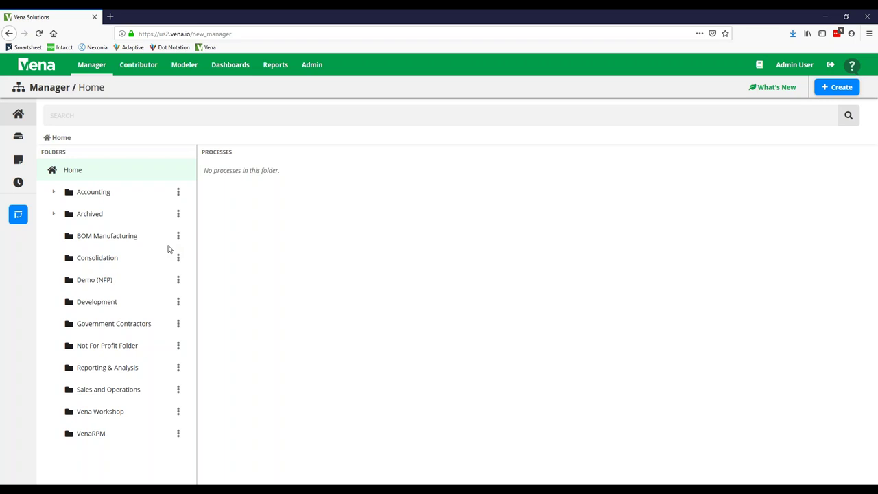
pyautogui.click(88, 71)
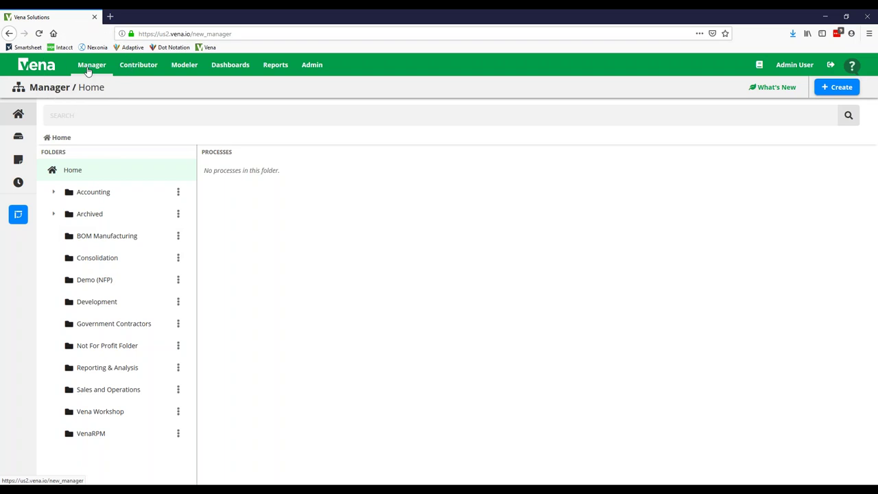
# Step: Open the Demo (NFP) folder and open its Board Approved Budget process in Designer
pyautogui.click(87, 71)
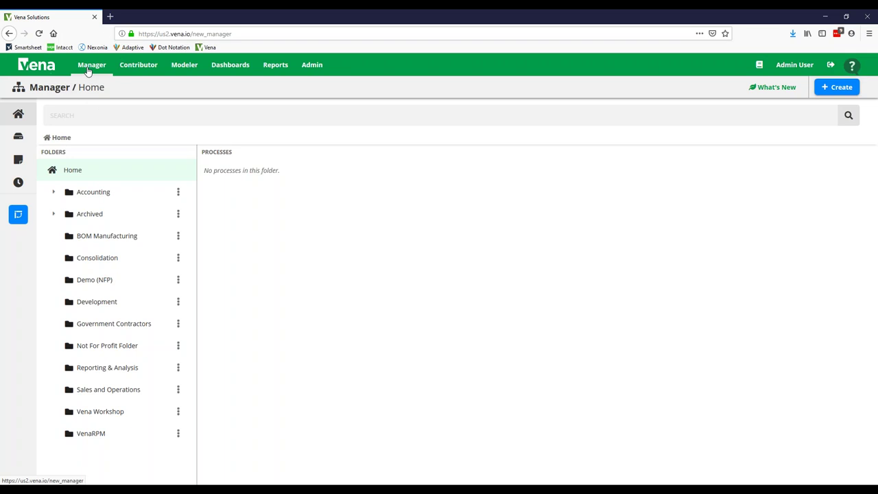
pyautogui.click(113, 283)
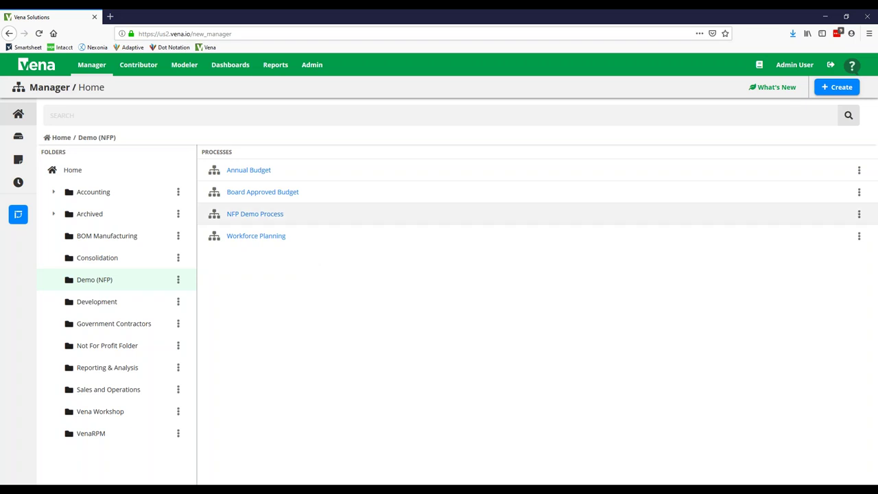
pyautogui.click(262, 194)
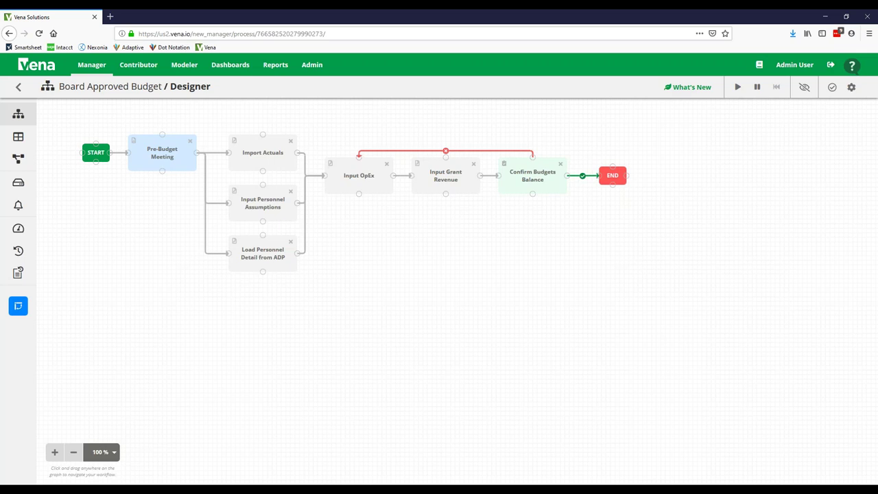
# Step: Zoom the workflow diagram to 120% and open the Pre-Budget Meeting task's details
pyautogui.click(55, 452)
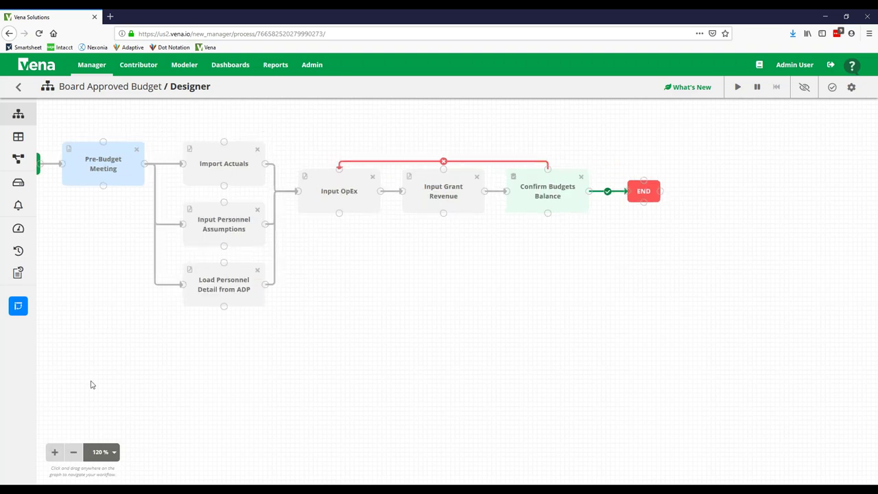
pyautogui.moveTo(93, 384); pyautogui.dragTo(213, 414)
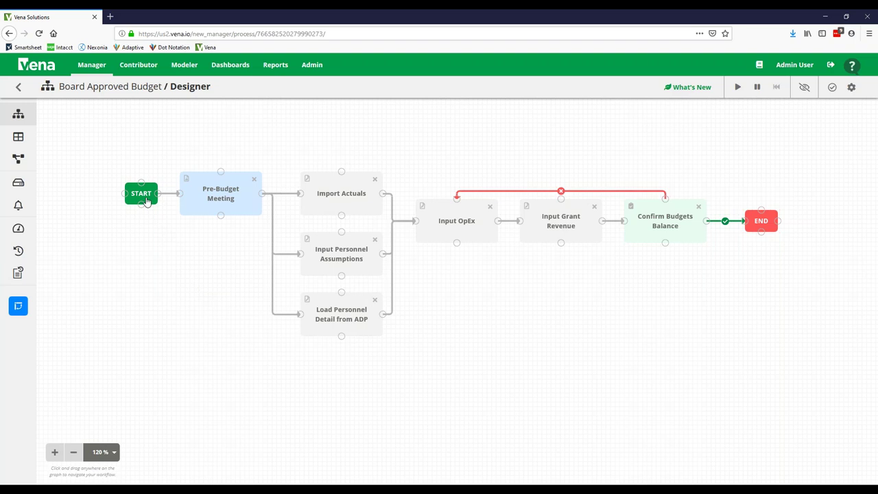
pyautogui.click(760, 221)
pyautogui.click(231, 208)
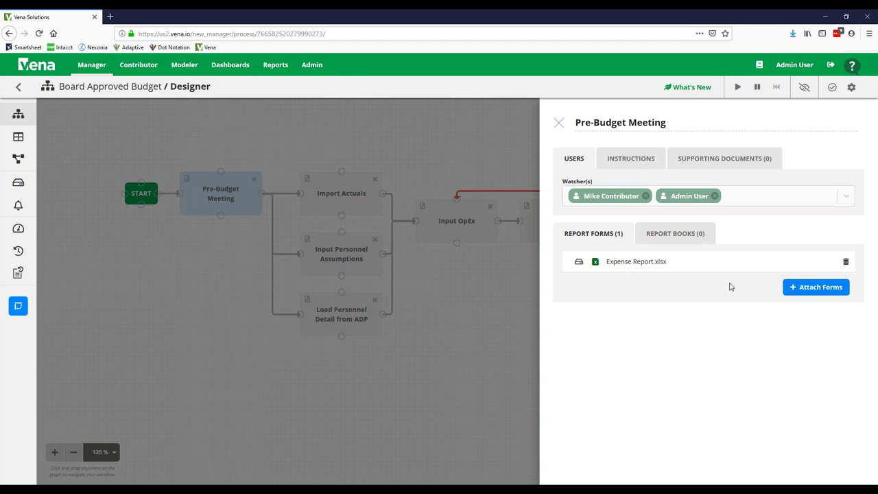
pyautogui.click(637, 167)
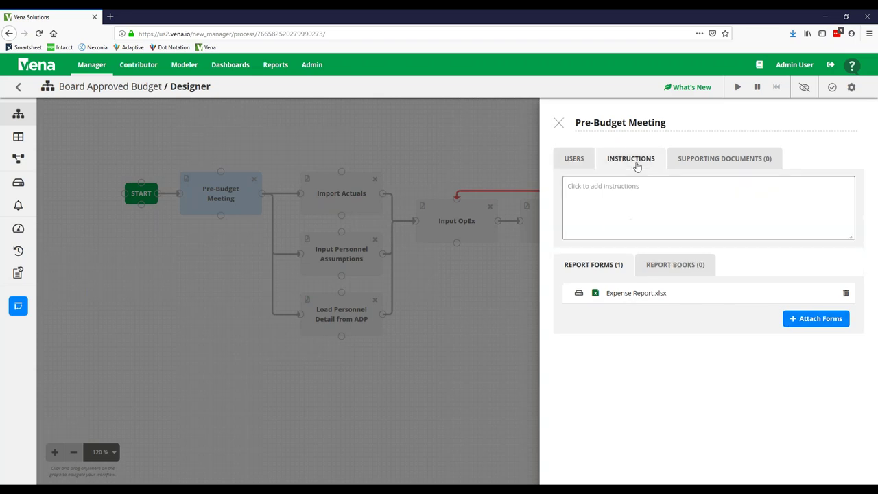
# Step: Save the instruction 'Lets connect and discuss expectations.' on the Pre-Budget Meeting step
pyautogui.click(642, 200)
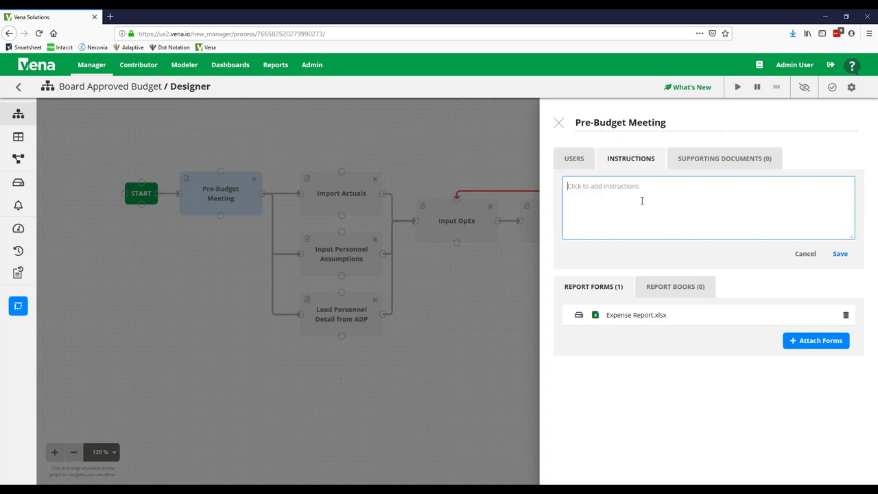
pyautogui.write('Lets connect and discuss expectations.')
pyautogui.click(839, 253)
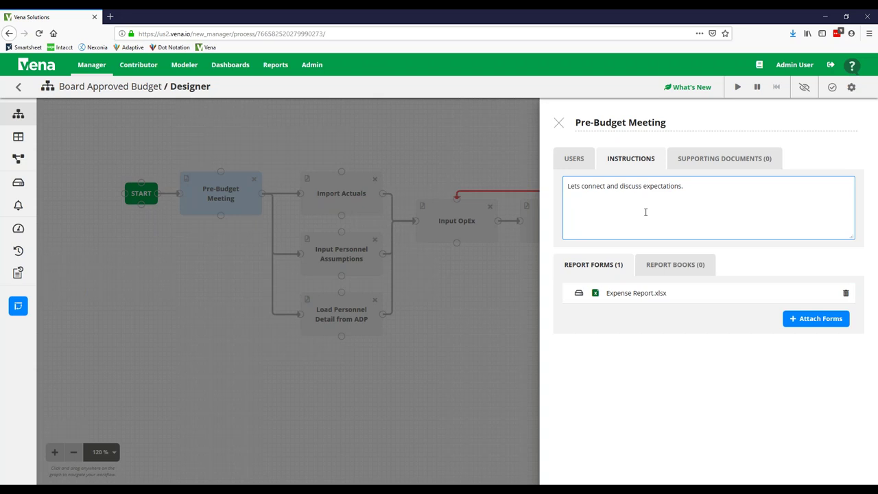
pyautogui.click(722, 171)
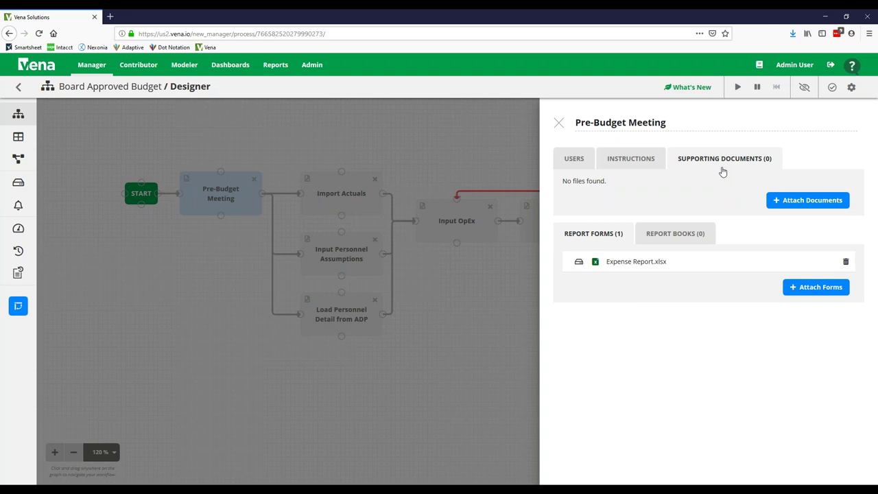
# Step: Attach Step by Step Budget Creation Guide.docx from Global Files as a supporting document
pyautogui.click(796, 205)
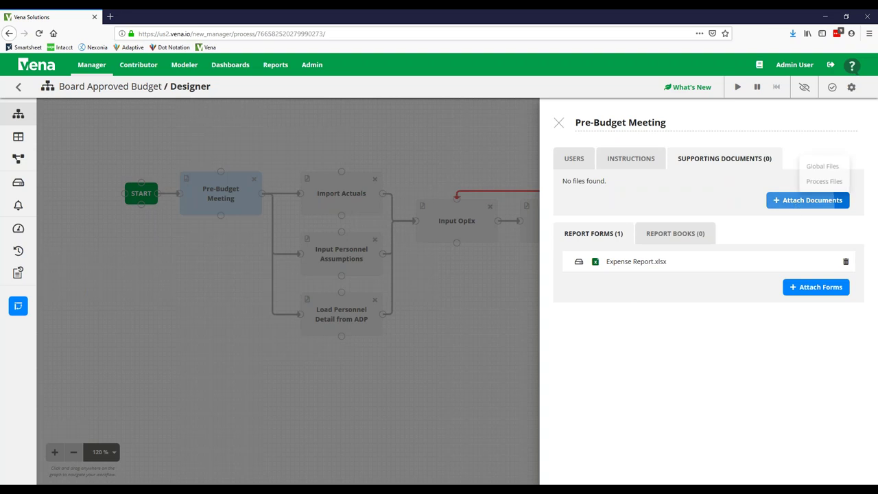
pyautogui.click(814, 166)
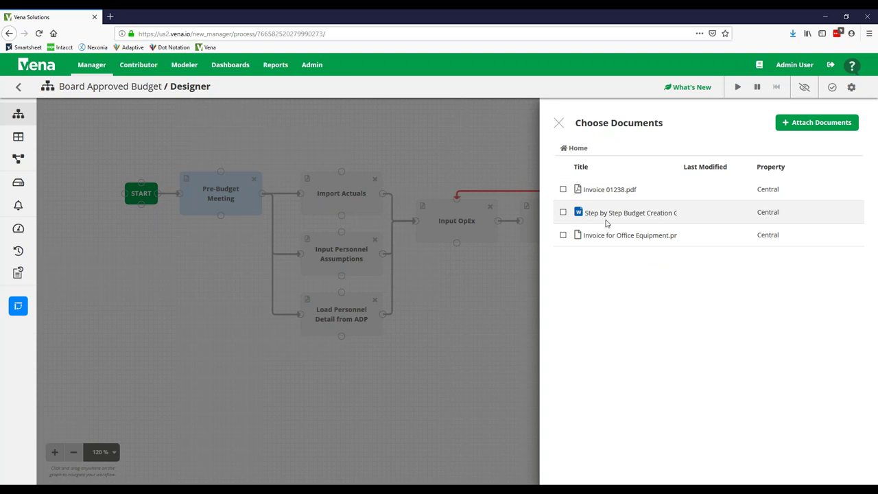
pyautogui.click(562, 213)
pyautogui.click(784, 129)
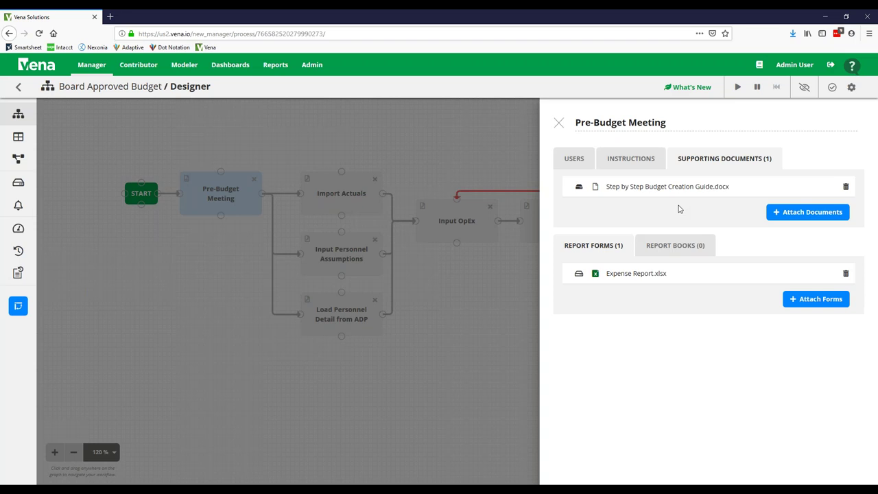
pyautogui.click(637, 166)
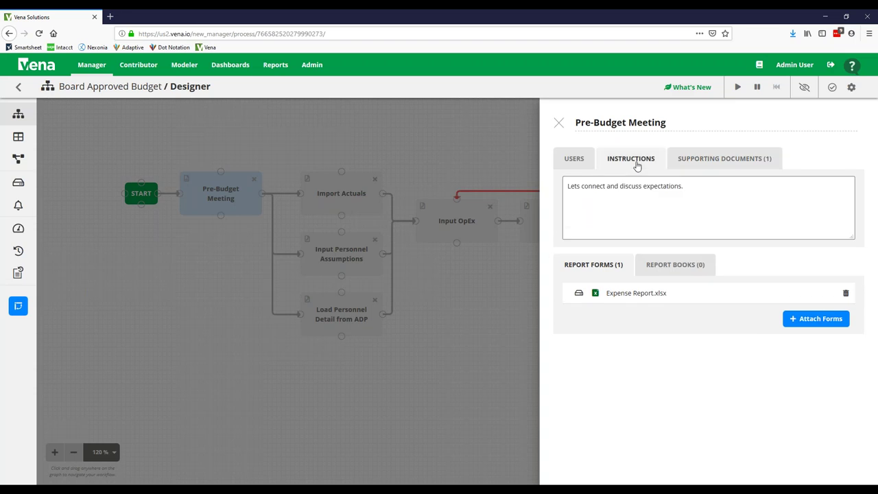
# Step: Recheck the step's watchers and close the Pre-Budget Meeting details panel
pyautogui.click(574, 165)
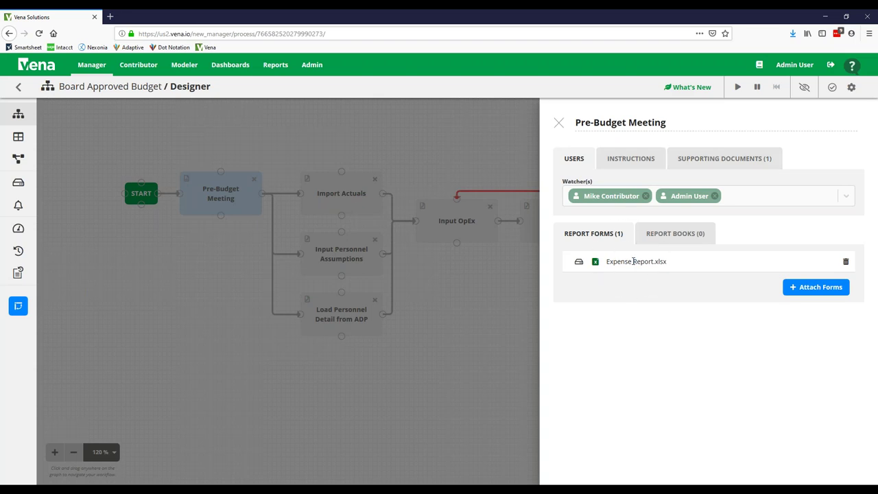
pyautogui.click(557, 124)
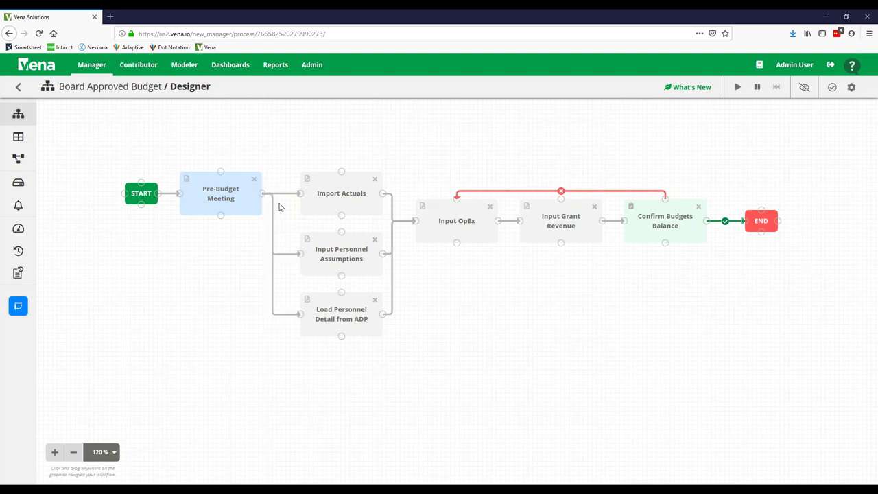
# Step: Open the Import Actuals details: owner, due date 26/07/2019 and Import Template.xlsx task form
pyautogui.click(318, 208)
pyautogui.click(322, 258)
pyautogui.click(330, 312)
pyautogui.click(581, 227)
pyautogui.click(358, 205)
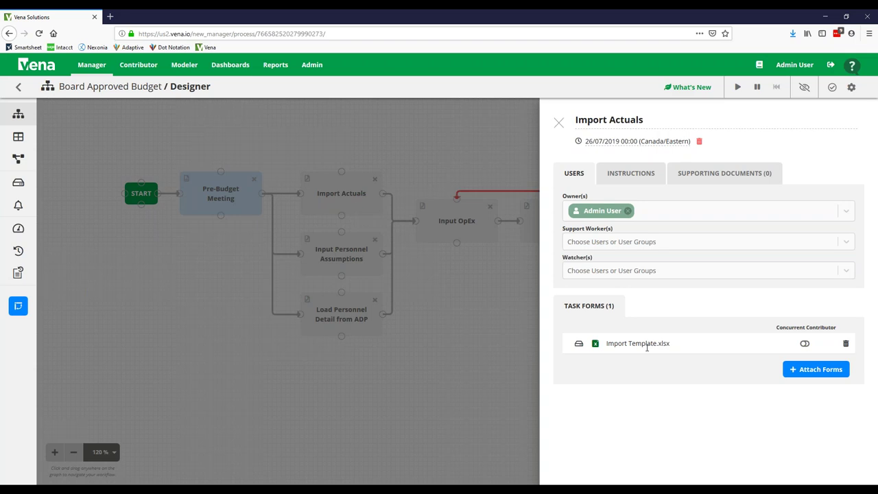
# Step: Review the Import Actuals instructions and supporting documents, then open its 26/07/2019 due-date editor
pyautogui.click(636, 178)
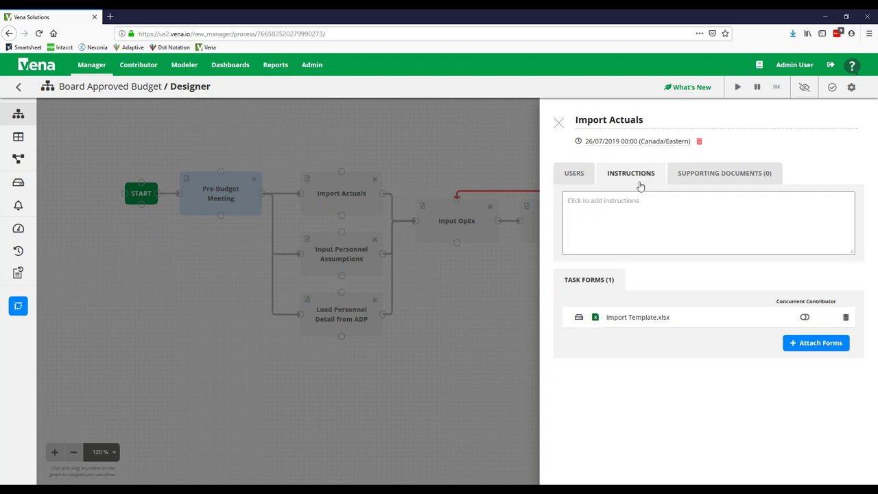
pyautogui.click(620, 215)
pyautogui.click(716, 184)
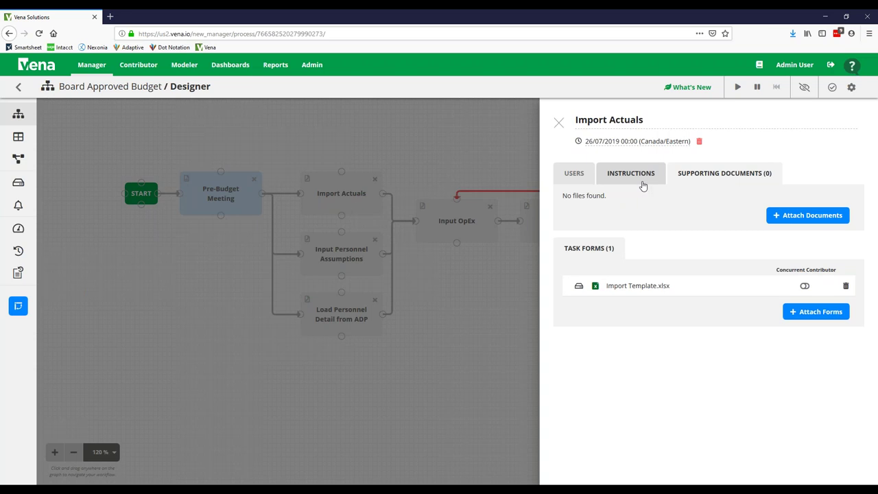
pyautogui.click(615, 142)
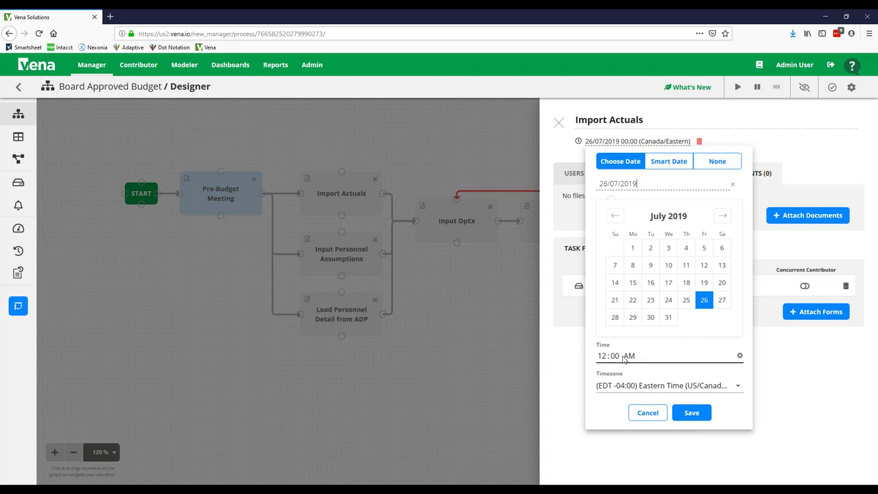
# Step: Try a Smart Date due date and browse what it can count from
pyautogui.click(675, 162)
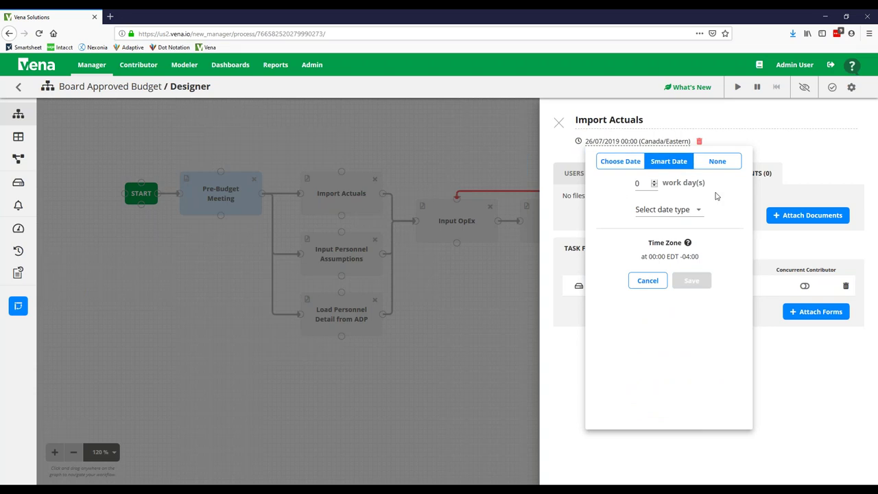
pyautogui.click(666, 209)
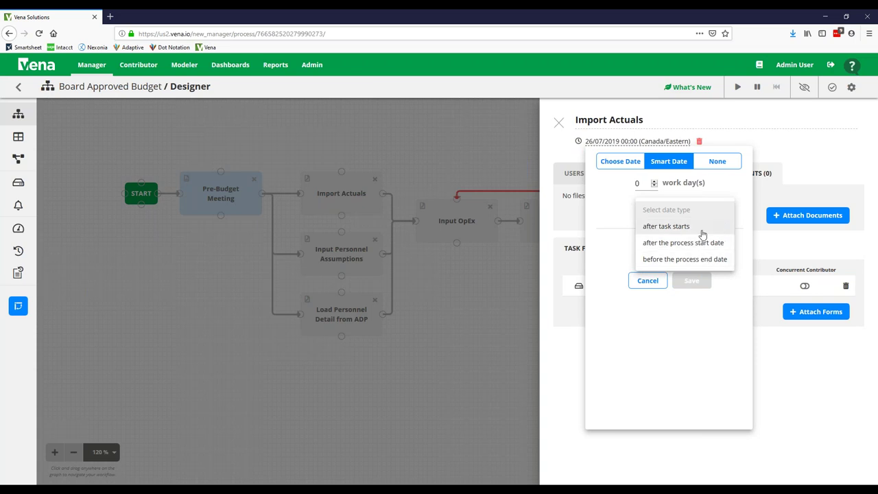
pyautogui.click(242, 194)
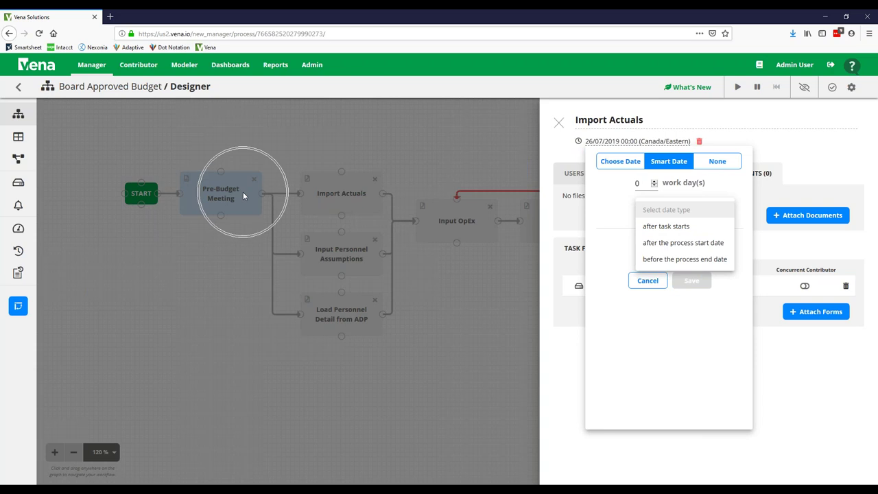
pyautogui.click(351, 196)
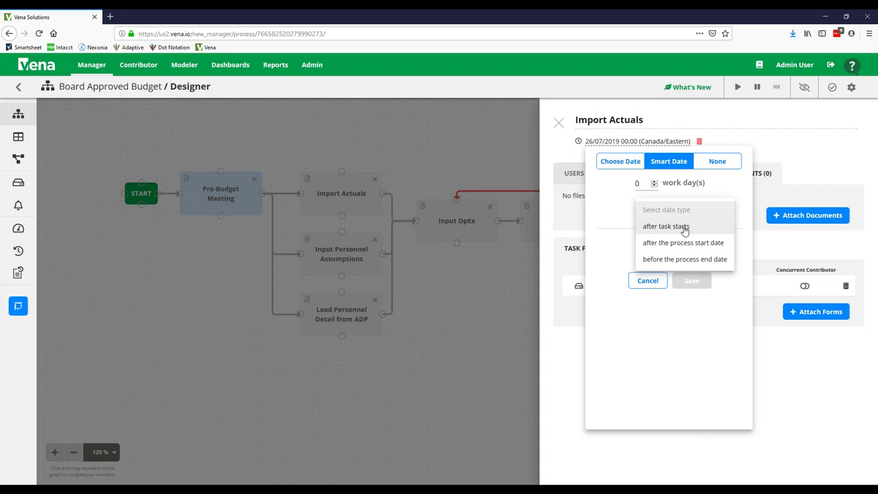
# Step: Try no due date, re-pick 26 July 2019, discard the edits and close the Import Actuals panel
pyautogui.click(713, 171)
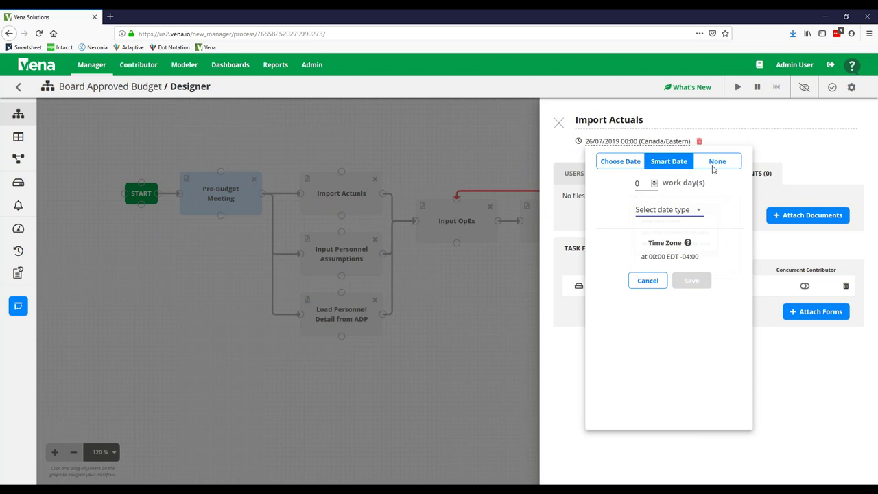
pyautogui.click(713, 170)
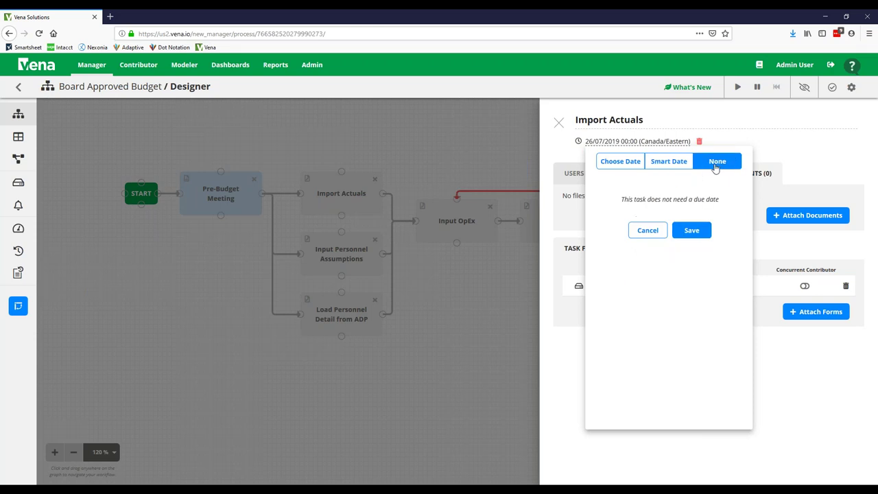
pyautogui.click(619, 162)
pyautogui.click(704, 304)
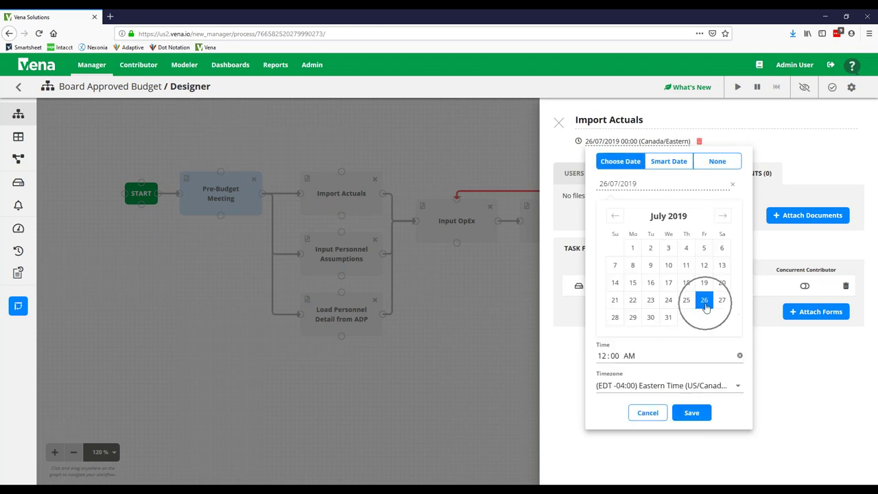
pyautogui.click(558, 123)
pyautogui.click(558, 123)
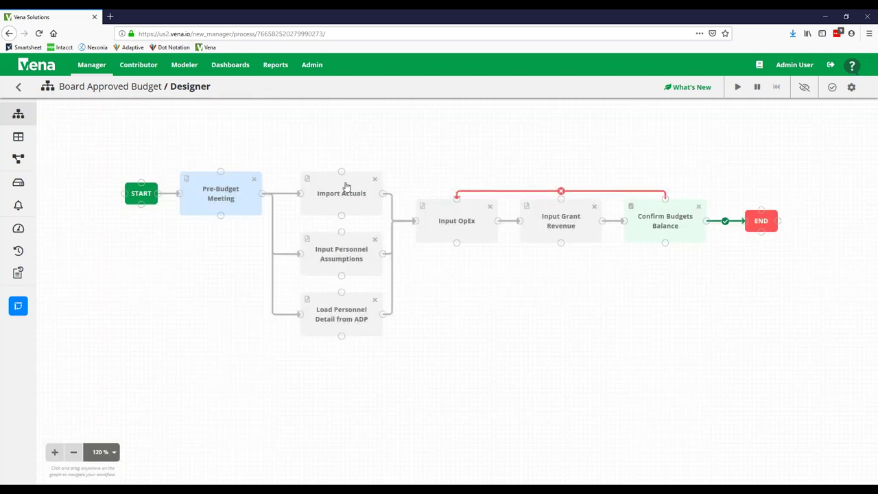
pyautogui.click(351, 257)
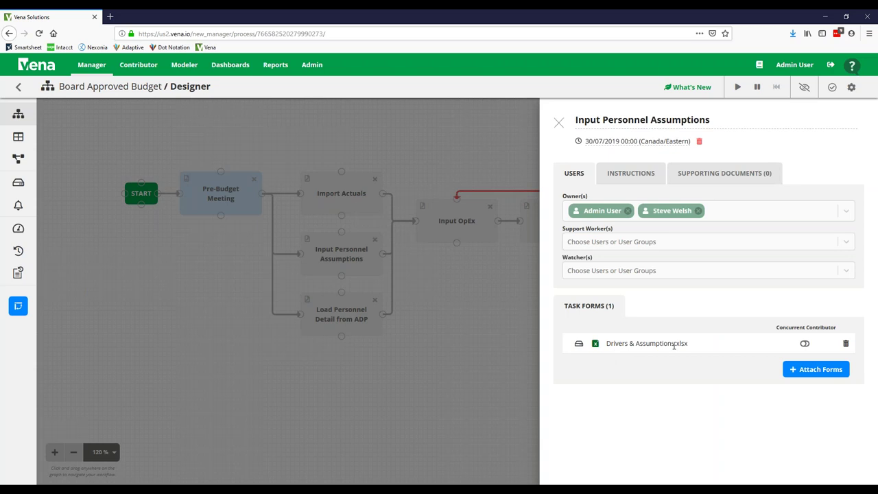
pyautogui.moveTo(689, 343); pyautogui.dragTo(606, 341)
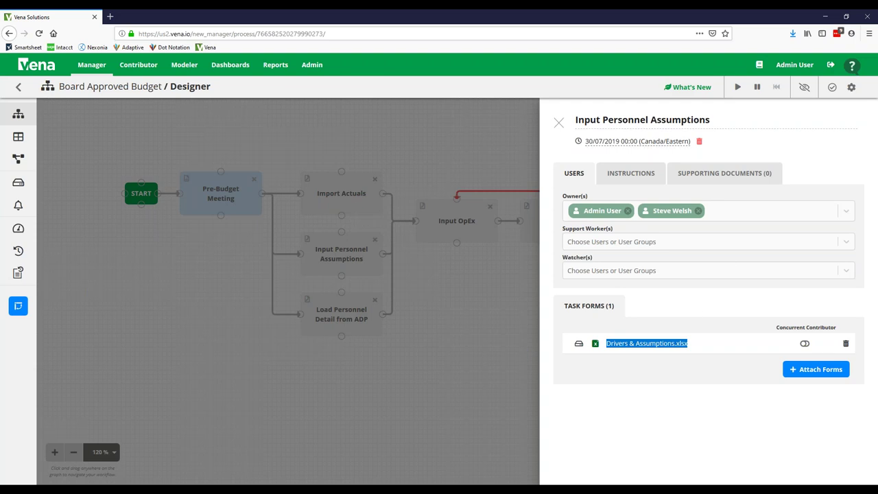
pyautogui.click(559, 122)
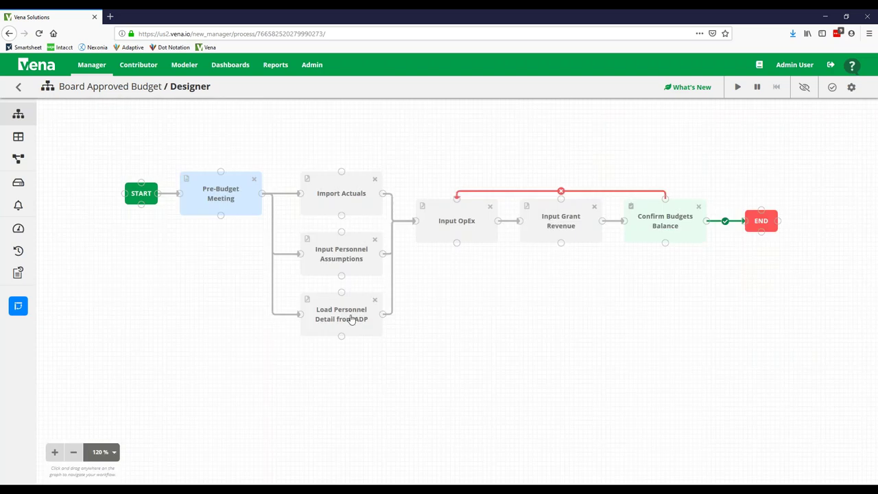
pyautogui.click(351, 319)
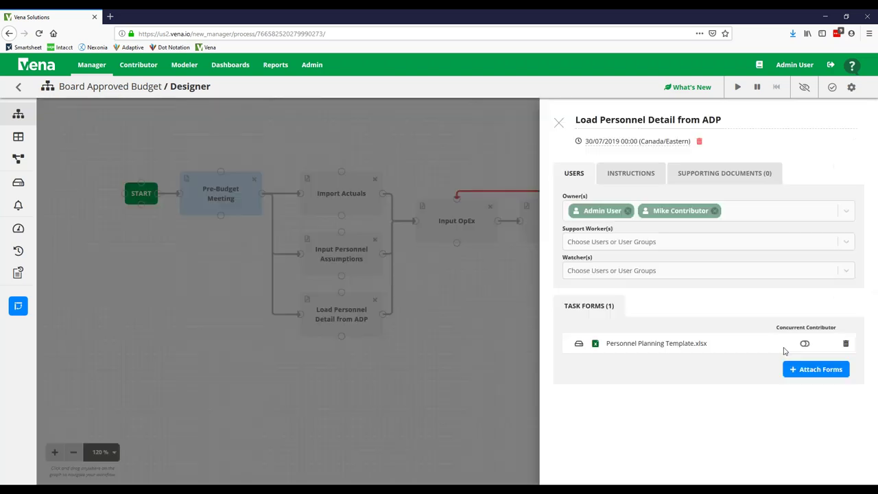
pyautogui.click(690, 360)
pyautogui.click(565, 126)
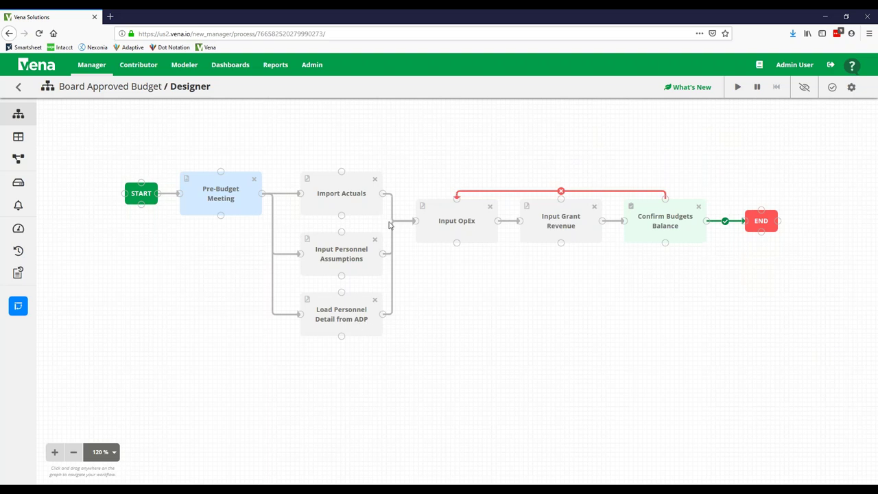
pyautogui.click(447, 229)
pyautogui.click(447, 228)
pyautogui.click(447, 229)
pyautogui.click(325, 180)
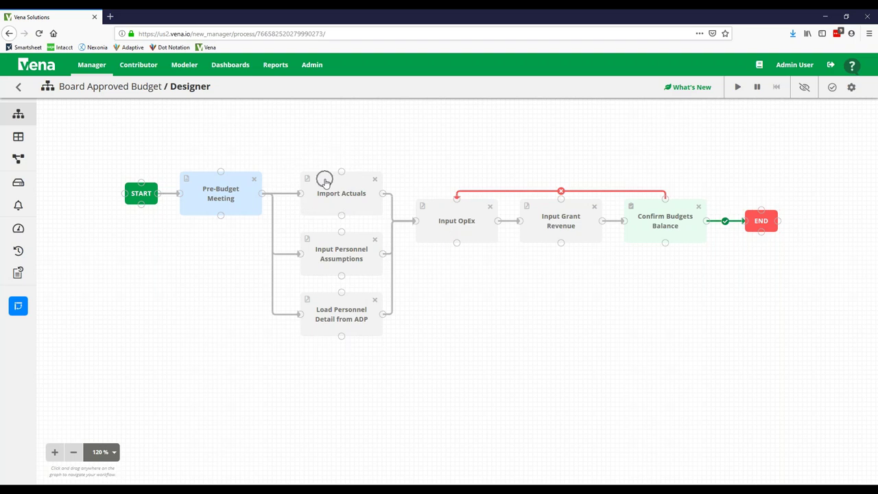
pyautogui.click(460, 212)
pyautogui.click(461, 216)
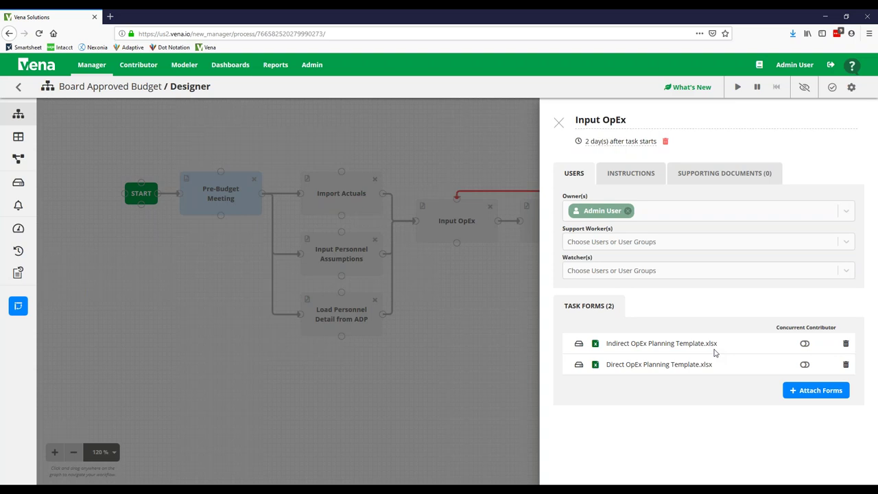
pyautogui.click(741, 177)
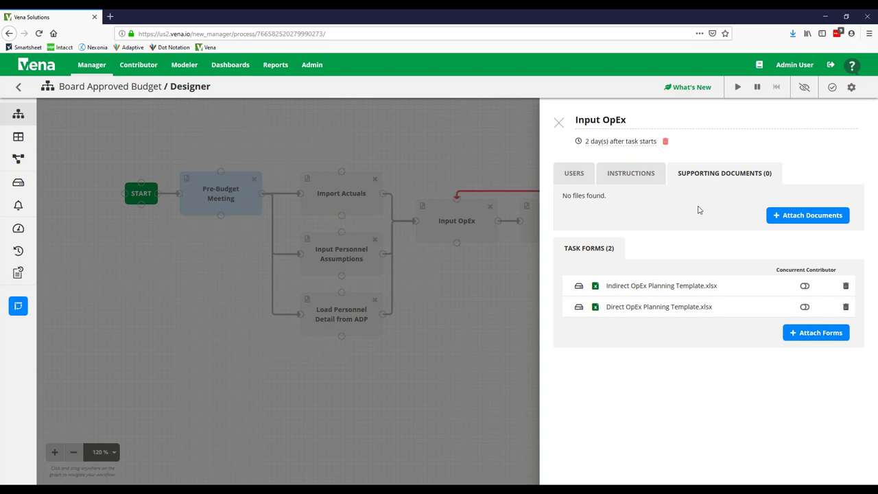
pyautogui.click(608, 146)
pyautogui.click(559, 124)
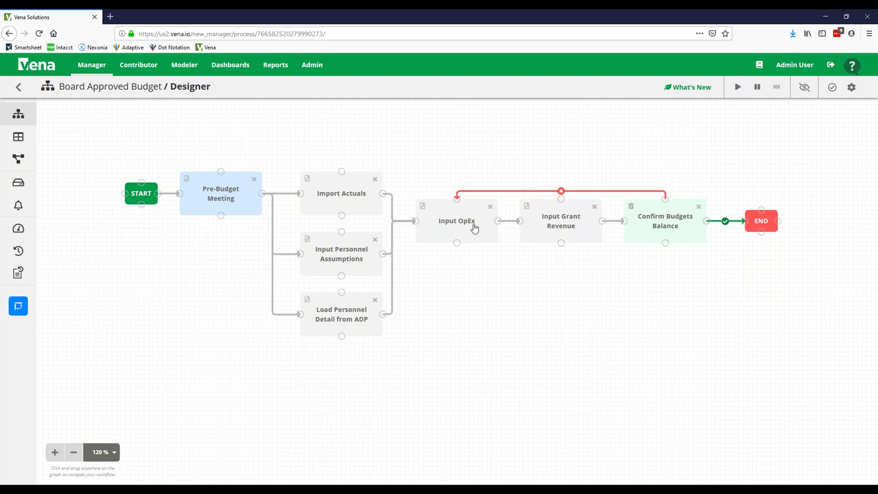
pyautogui.click(355, 202)
pyautogui.click(365, 264)
pyautogui.click(360, 329)
pyautogui.click(473, 227)
pyautogui.doubleClick(582, 228)
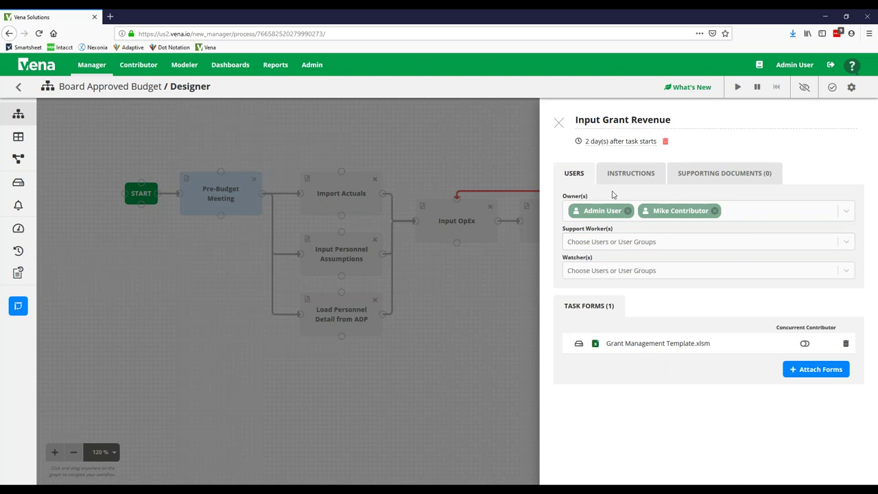
pyautogui.click(594, 142)
pyautogui.click(559, 122)
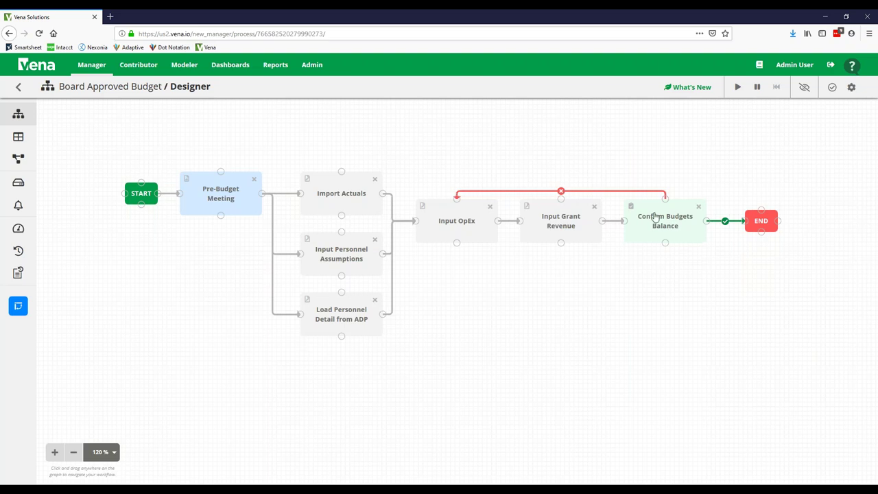
pyautogui.click(686, 230)
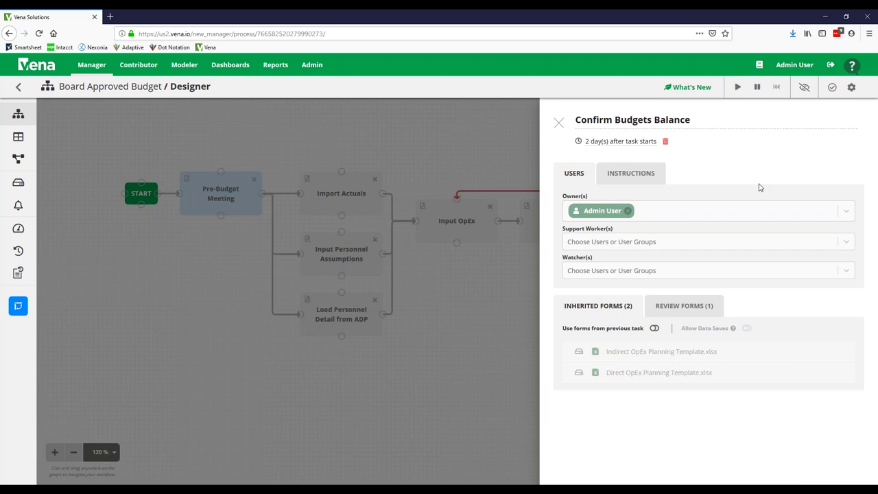
pyautogui.click(680, 314)
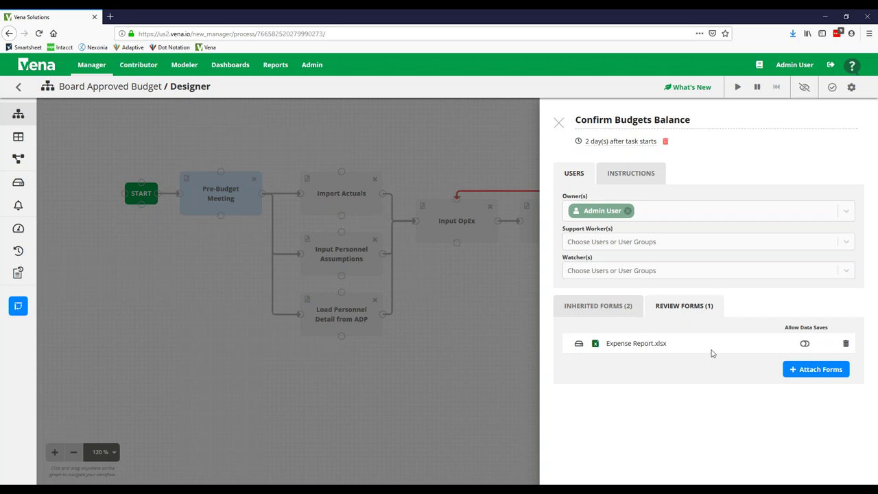
pyautogui.click(559, 125)
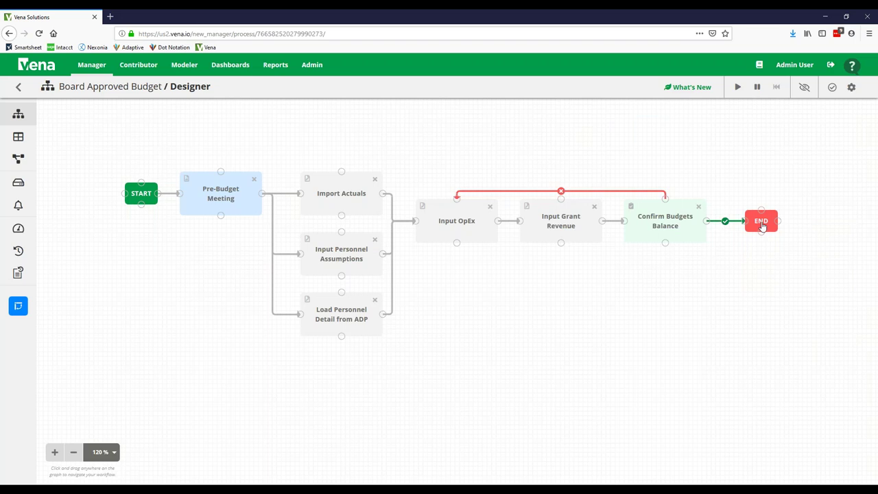
pyautogui.click(761, 225)
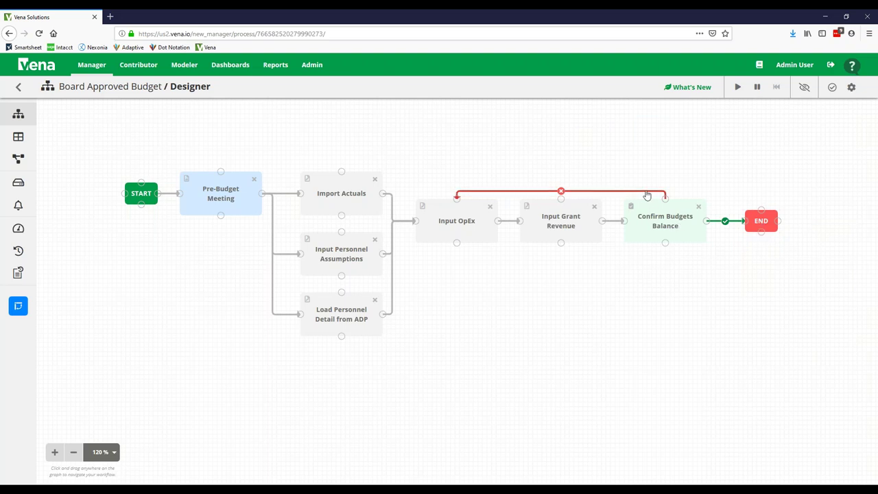
pyautogui.click(457, 231)
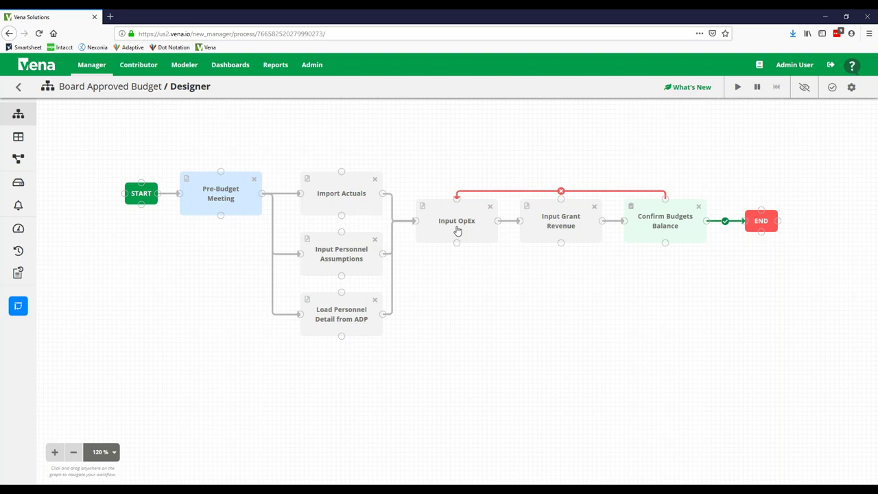
# Step: Add a Report task named 'Preliminary Report' and place it below Input Grant Revenue
pyautogui.rightClick(515, 322)
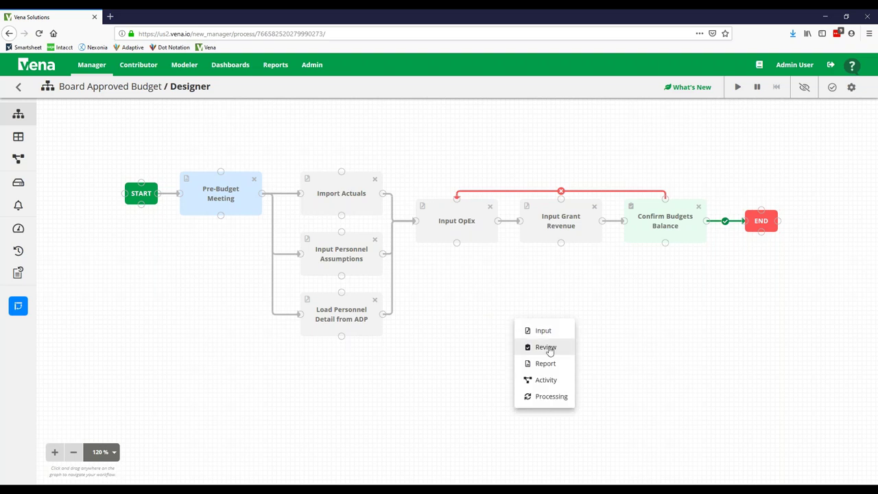
pyautogui.click(554, 363)
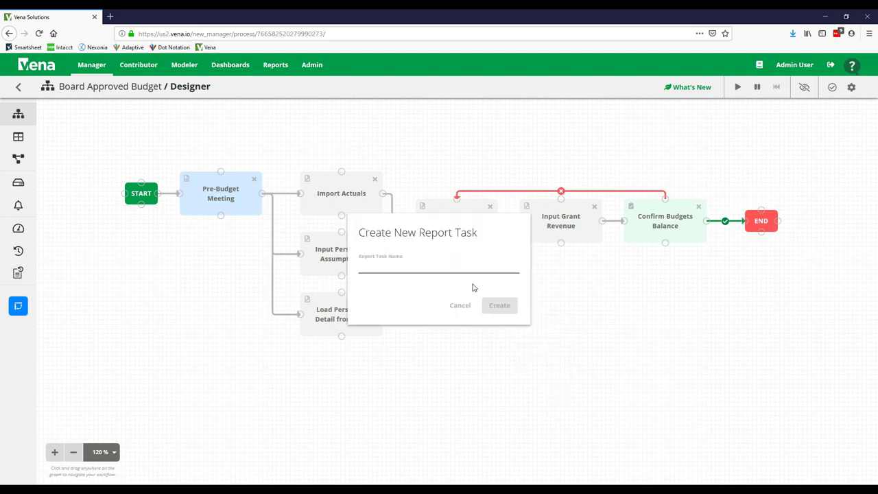
pyautogui.write('Prelimin')
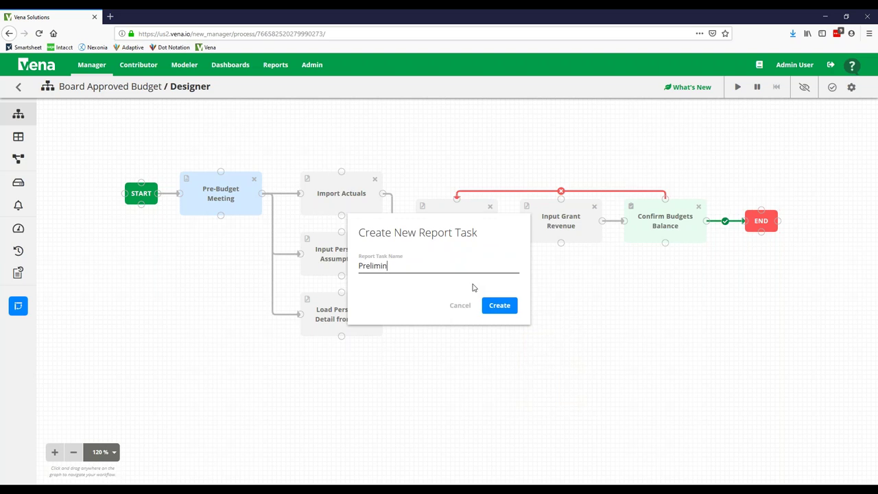
pyautogui.write('ary Report')
pyautogui.press('Return')
pyautogui.moveTo(532, 370); pyautogui.dragTo(552, 306)
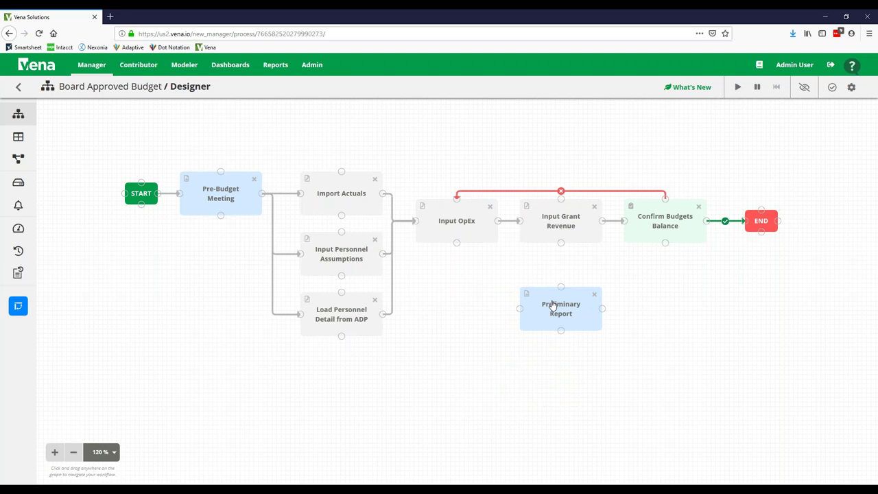
pyautogui.moveTo(553, 306); pyautogui.dragTo(553, 328)
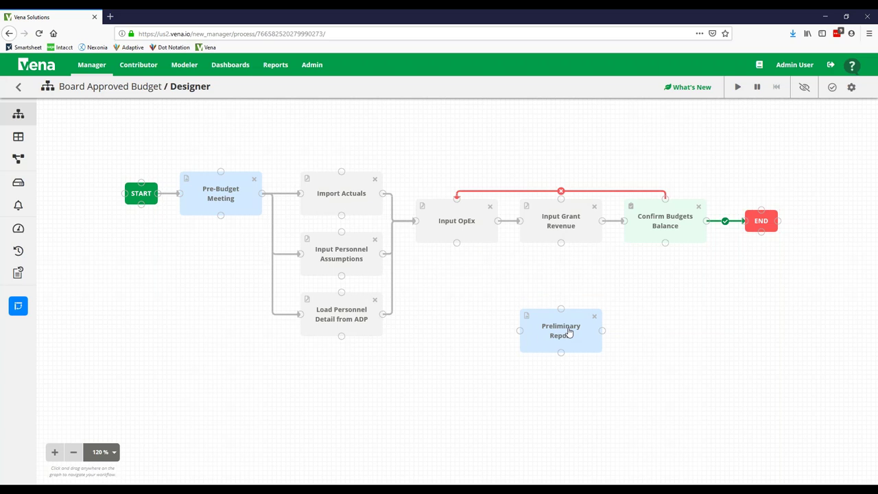
# Step: Move END and Confirm Budgets Balance right to free space after Input Grant Revenue
pyautogui.moveTo(763, 221); pyautogui.dragTo(843, 222)
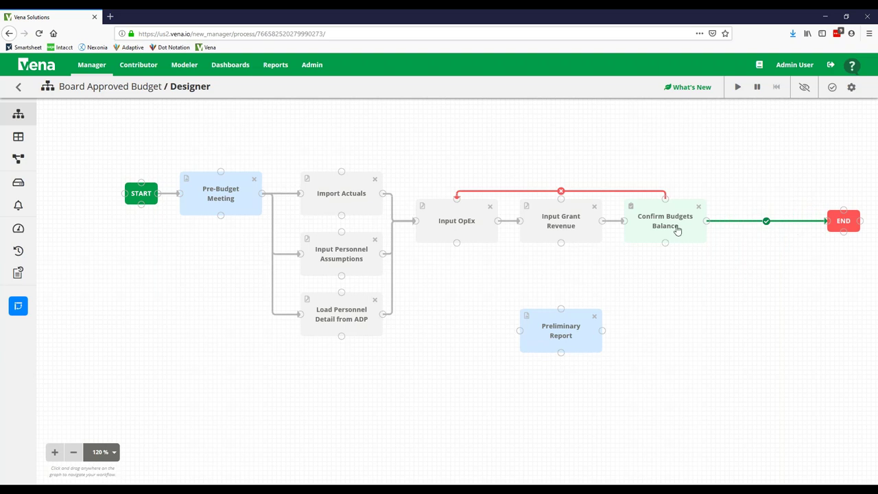
pyautogui.moveTo(672, 226); pyautogui.dragTo(771, 226)
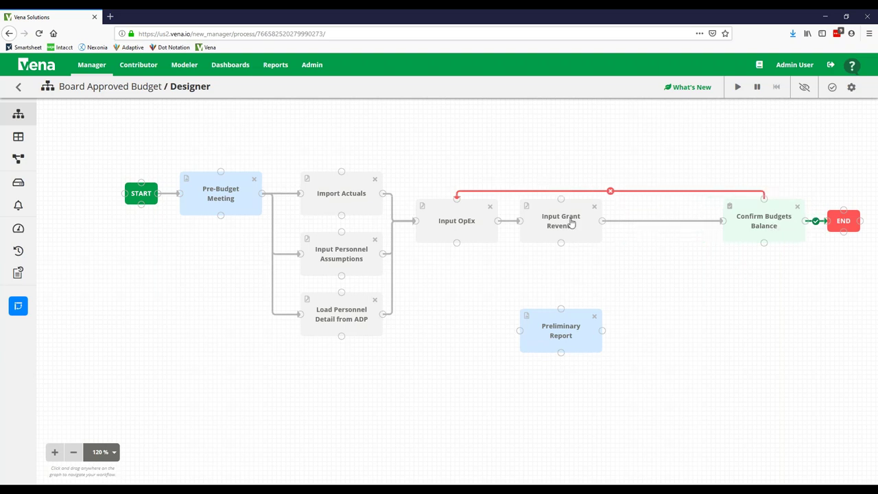
pyautogui.rightClick(645, 224)
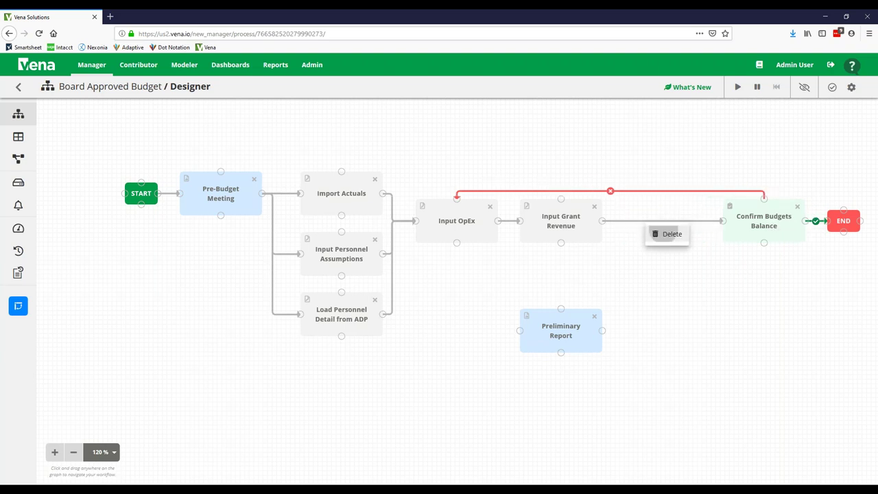
pyautogui.click(653, 233)
pyautogui.click(645, 217)
pyautogui.rightClick(559, 195)
pyautogui.click(533, 200)
pyautogui.rightClick(533, 199)
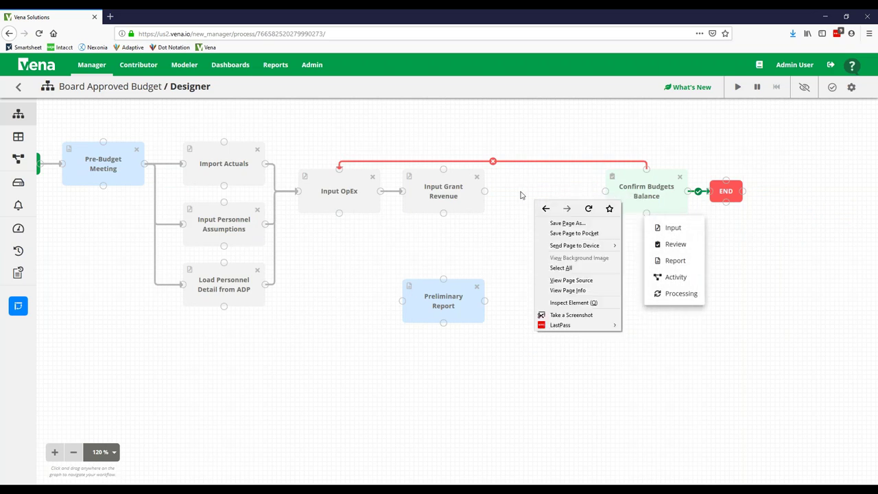
pyautogui.click(521, 195)
# Step: Add a 'Final Budget' report task linked from Input Grant Revenue to Confirm Budgets Balance
pyautogui.rightClick(521, 196)
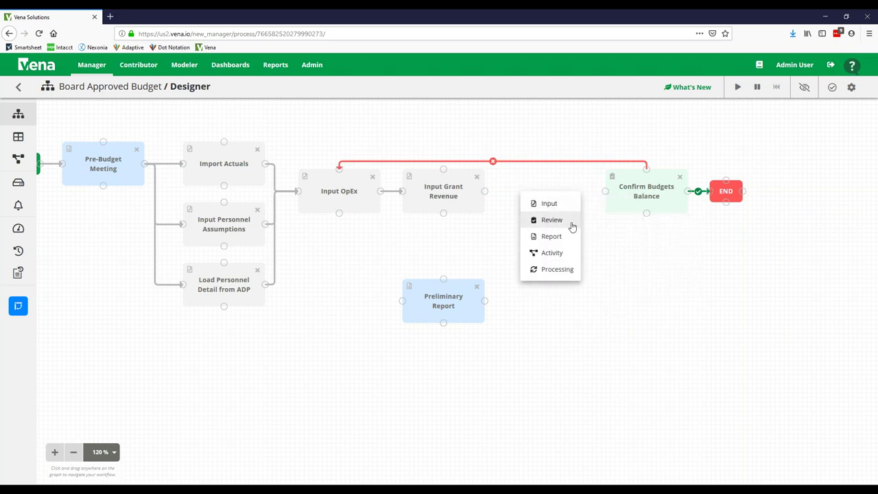
pyautogui.click(550, 235)
pyautogui.write('Final Budget')
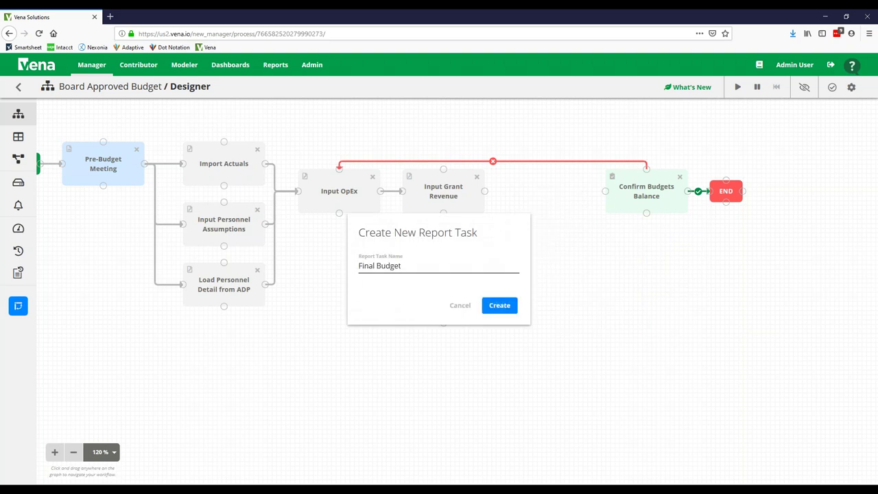
pyautogui.press('Return')
pyautogui.moveTo(567, 235); pyautogui.dragTo(550, 199)
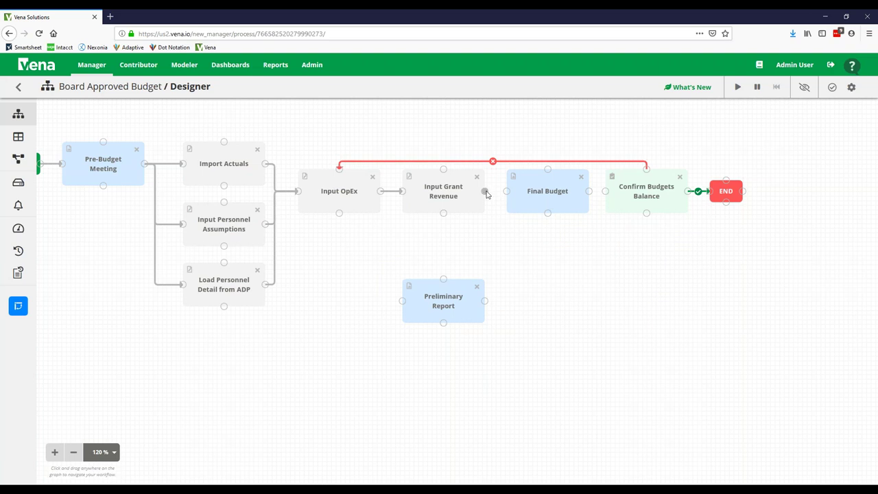
pyautogui.moveTo(486, 191); pyautogui.dragTo(507, 191)
pyautogui.moveTo(589, 192); pyautogui.dragTo(607, 195)
# Step: Delete the Preliminary Report and Final Budget tasks, confirming each deletion
pyautogui.click(476, 288)
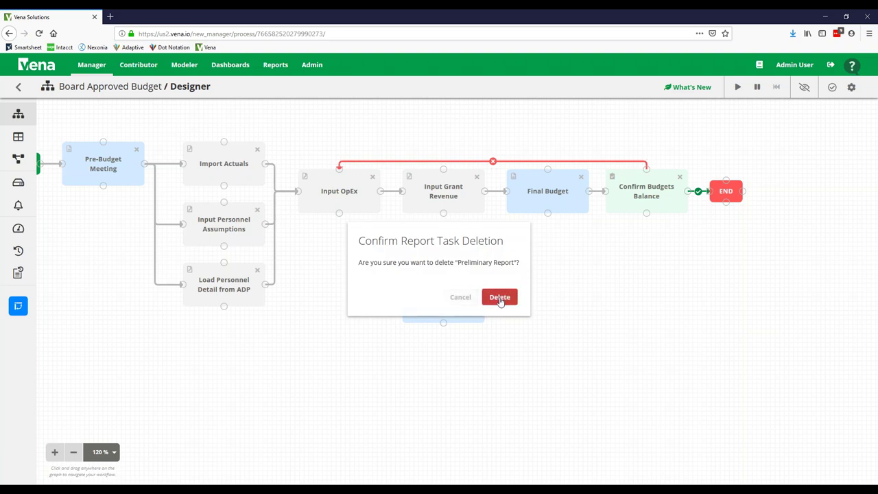
pyautogui.click(495, 297)
pyautogui.click(580, 176)
pyautogui.click(500, 299)
# Step: Reconnect Input Grant Revenue to Confirm Budgets Balance and move END beside it
pyautogui.moveTo(484, 192); pyautogui.dragTo(551, 196)
pyautogui.moveTo(727, 193); pyautogui.dragTo(639, 192)
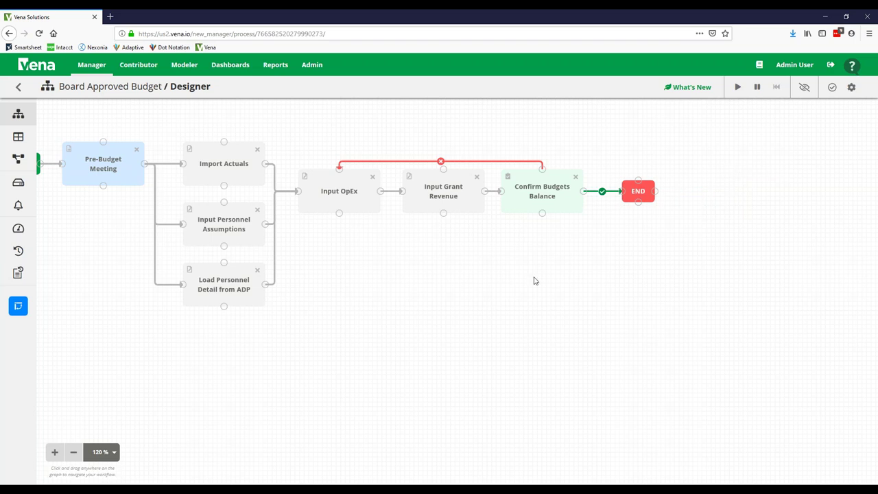
pyautogui.moveTo(533, 281); pyautogui.dragTo(633, 320)
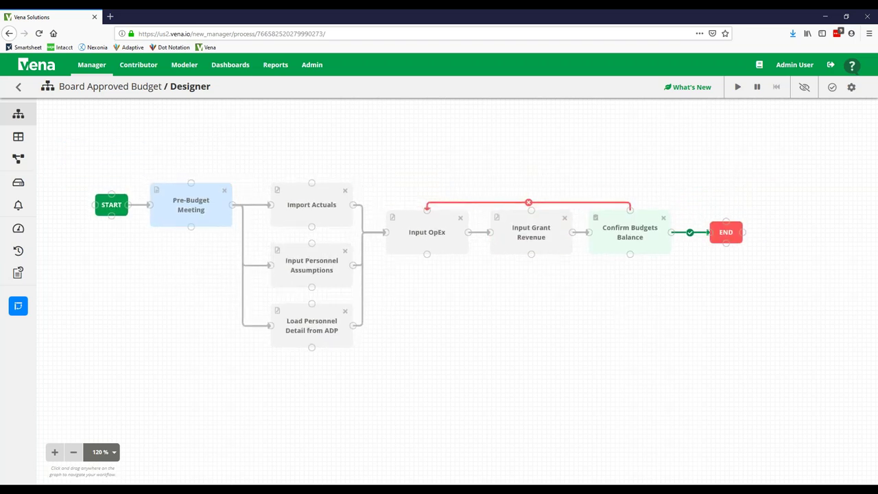
# Step: Check the gear menu's revision list, then show details: start 19/06/2019, end 31/07/2019
pyautogui.click(852, 87)
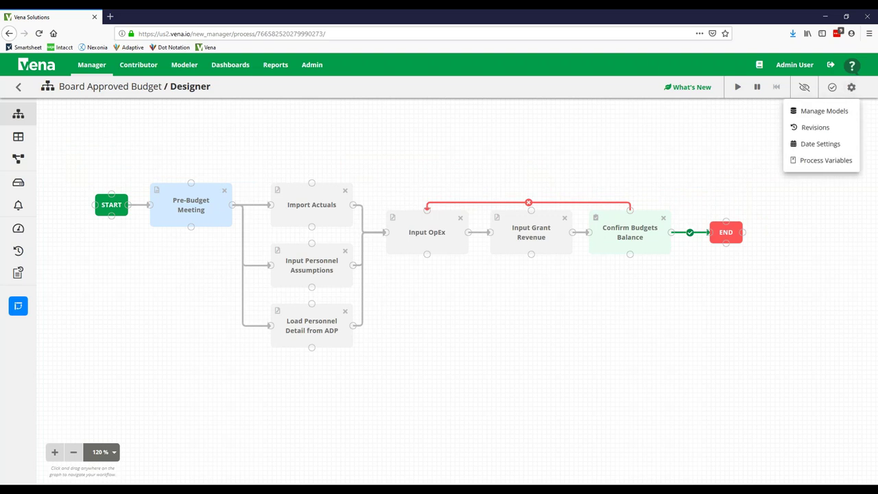
pyautogui.click(825, 131)
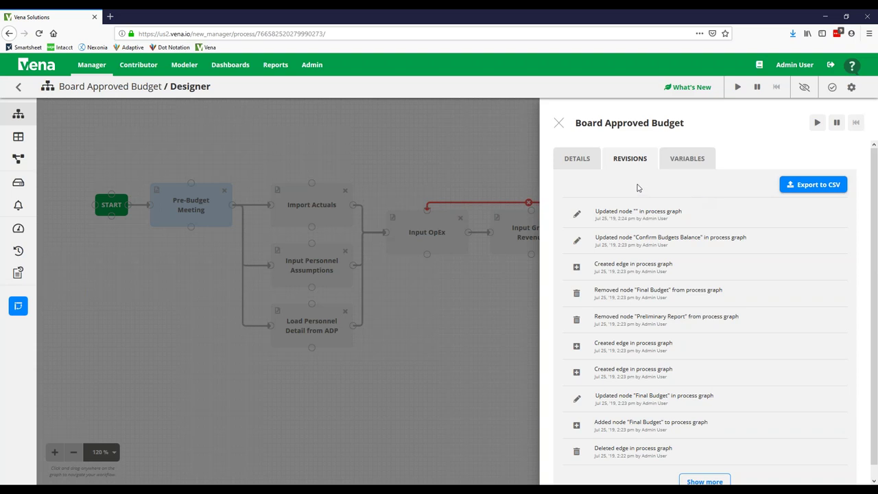
pyautogui.click(598, 168)
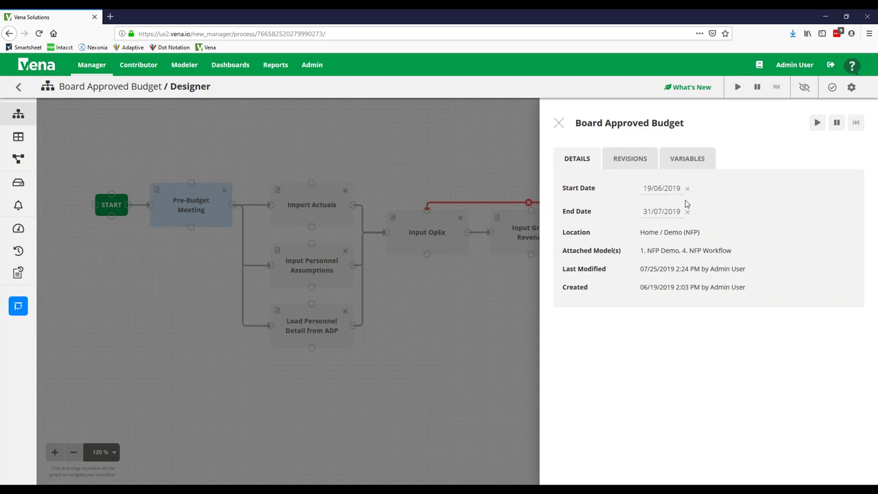
pyautogui.click(663, 188)
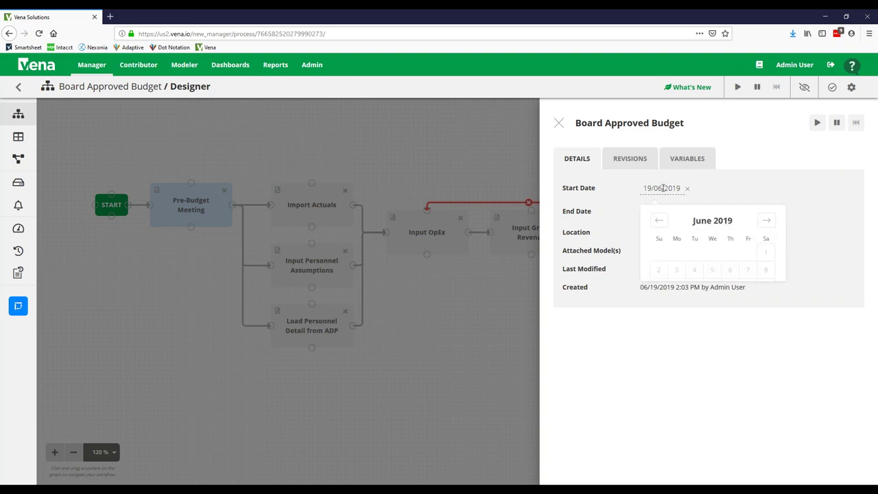
pyautogui.click(660, 213)
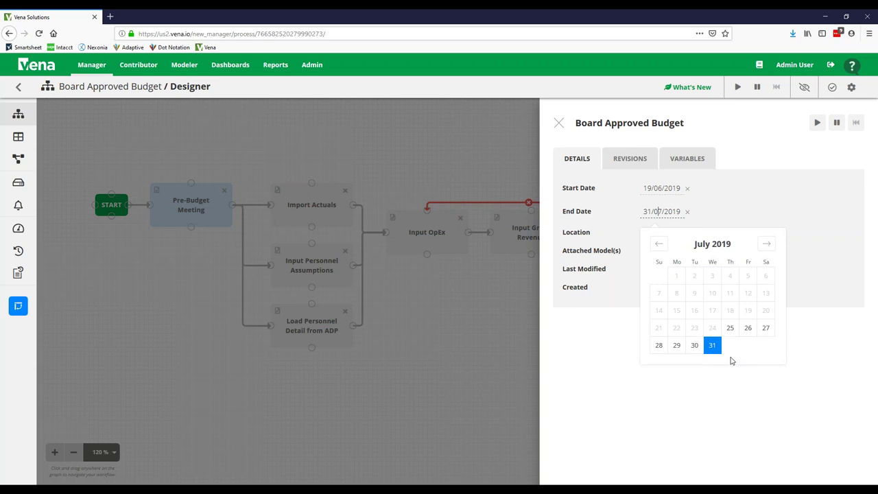
pyautogui.click(761, 195)
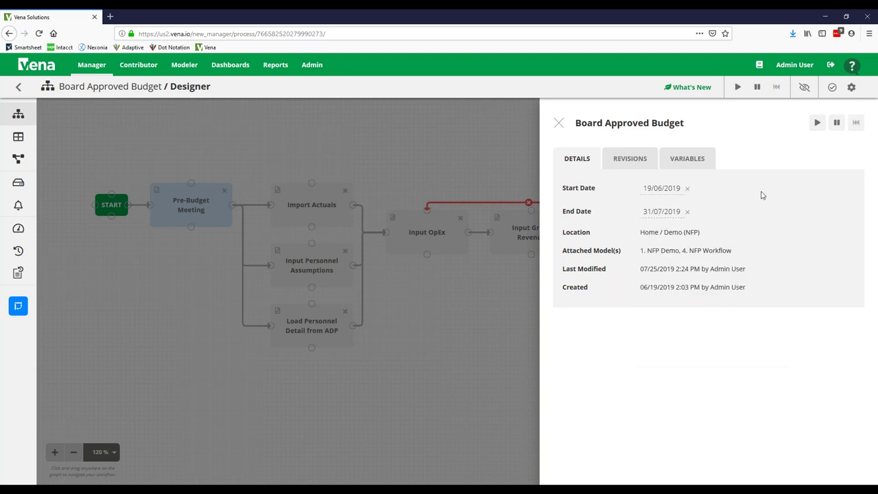
pyautogui.click(684, 159)
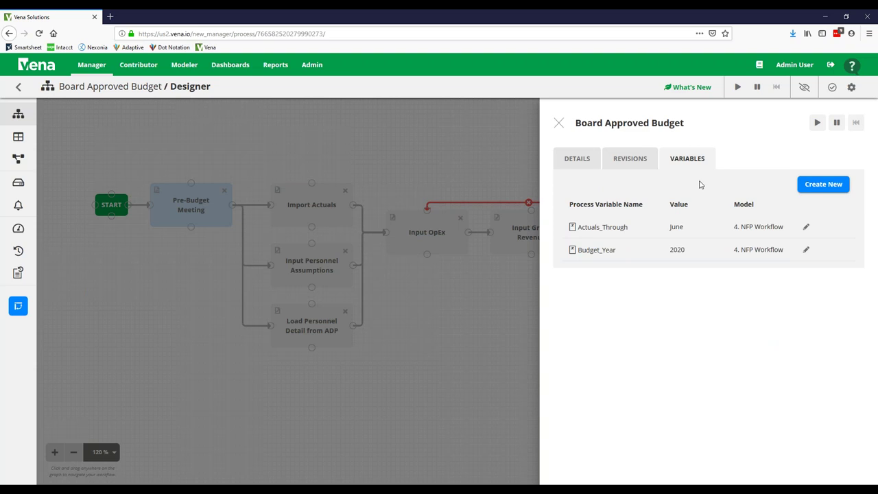
# Step: Select the Actuals_Through variable name, then close the process panel
pyautogui.doubleClick(603, 228)
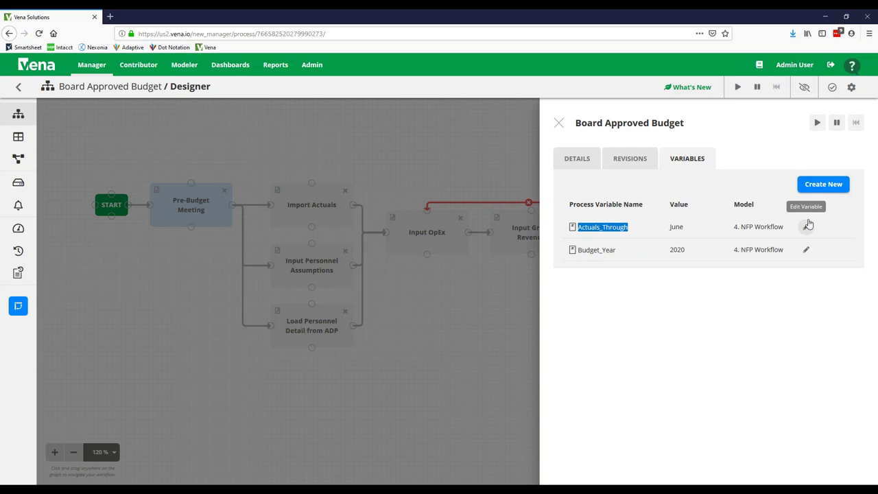
pyautogui.click(560, 124)
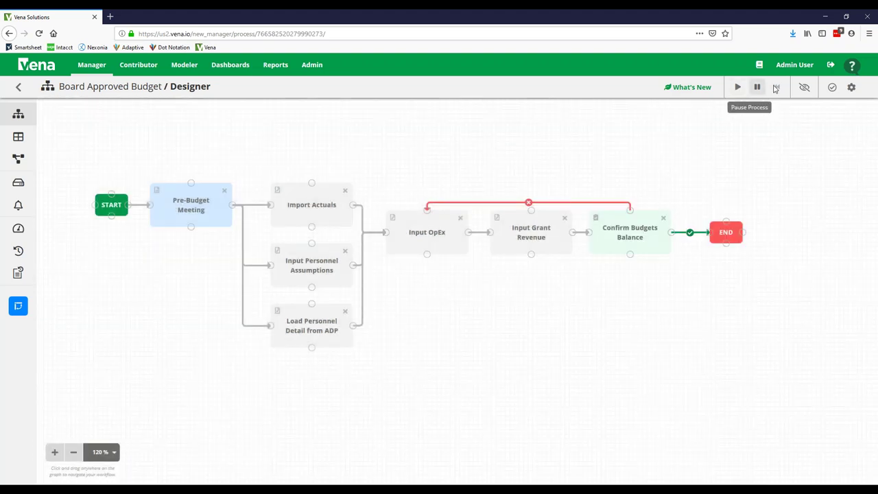
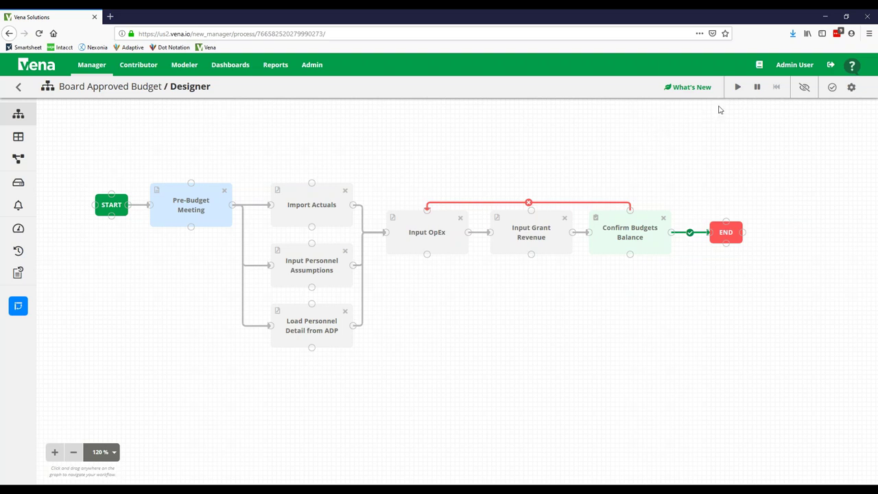
# Step: Start the Board Approved Budget process and show its task table, noting the Review task
pyautogui.click(739, 87)
pyautogui.click(19, 138)
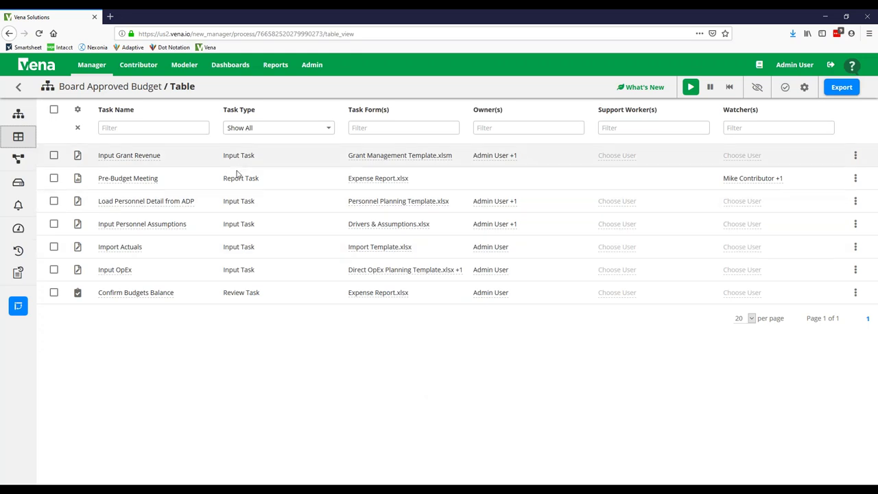
pyautogui.doubleClick(226, 294)
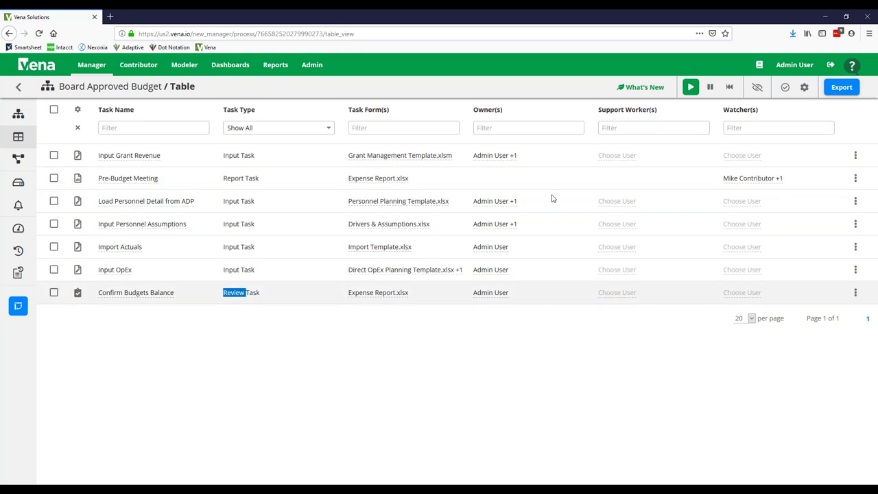
# Step: Briefly filter the tasks by an owner's name, then clear the filter to list all seven tasks
pyautogui.click(526, 126)
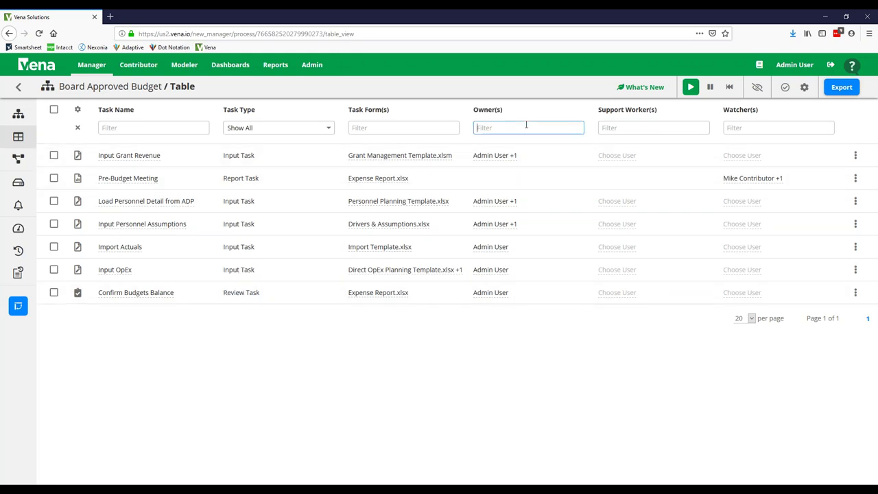
pyautogui.write('ike')
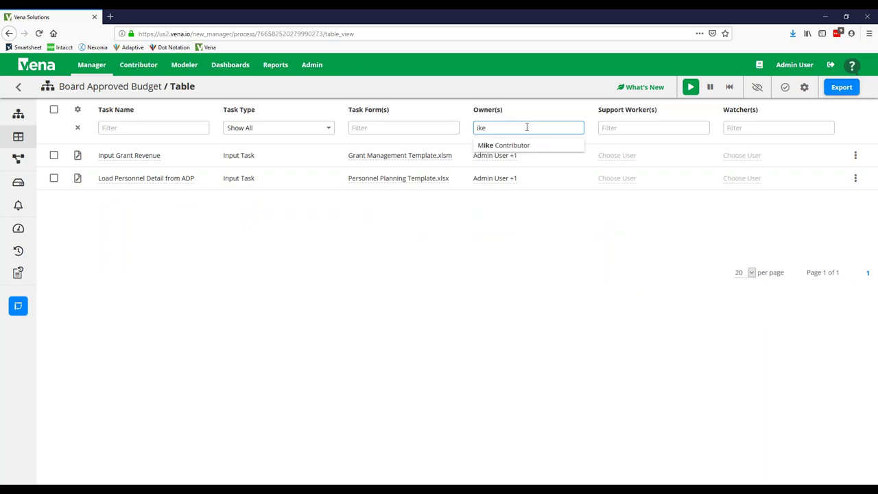
pyautogui.click(519, 219)
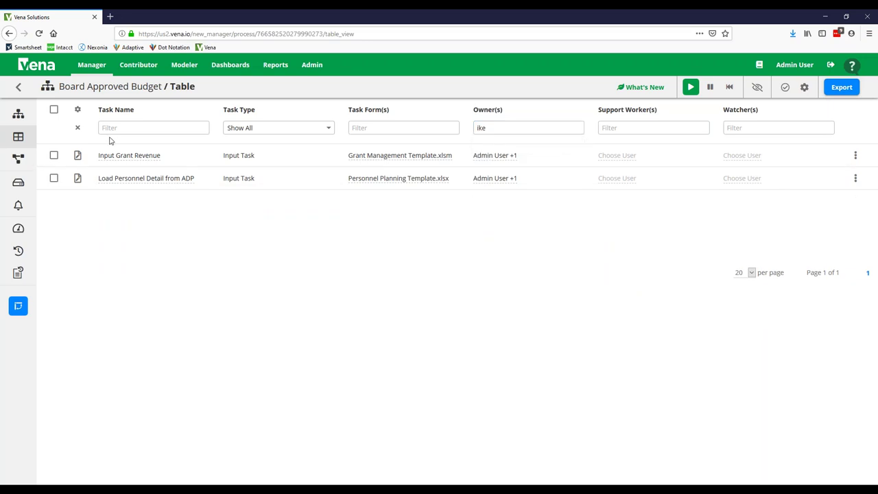
pyautogui.click(78, 129)
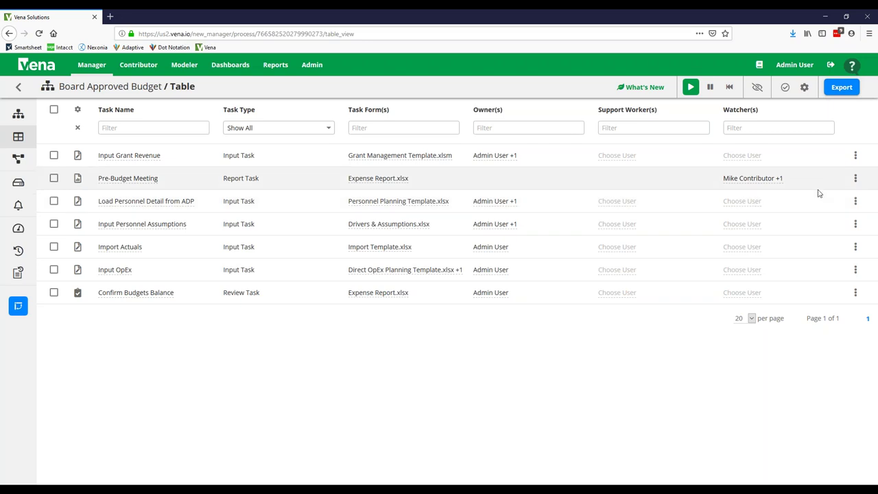
pyautogui.click(855, 180)
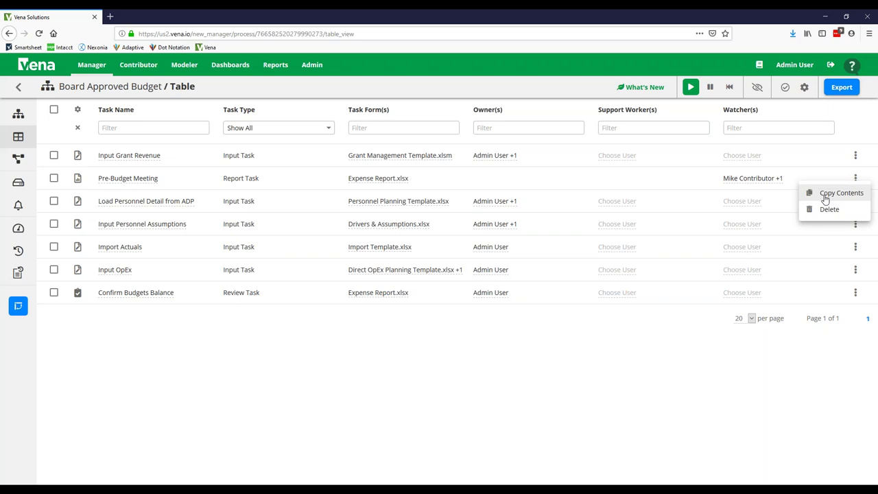
pyautogui.click(416, 373)
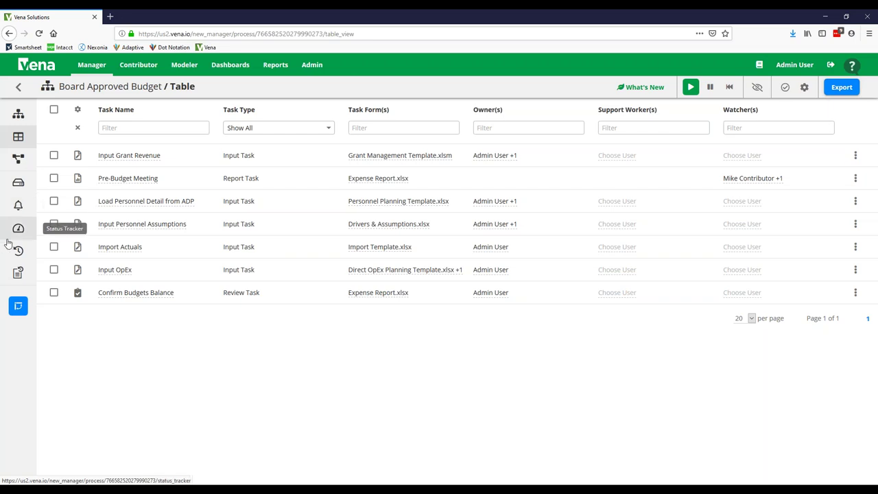
# Step: Review the status tracker: 40% Not Reached, Jul 31 end date, 0 overdue, and each task's status
pyautogui.click(14, 236)
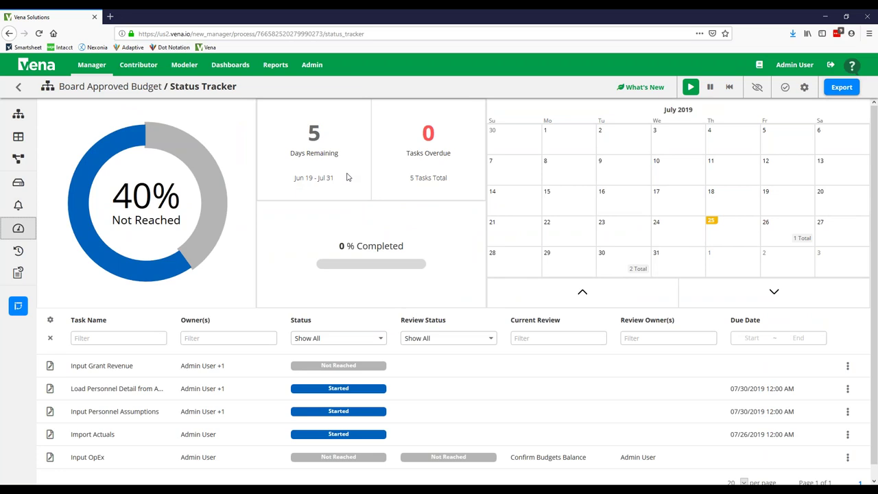
pyautogui.moveTo(335, 179); pyautogui.dragTo(316, 178)
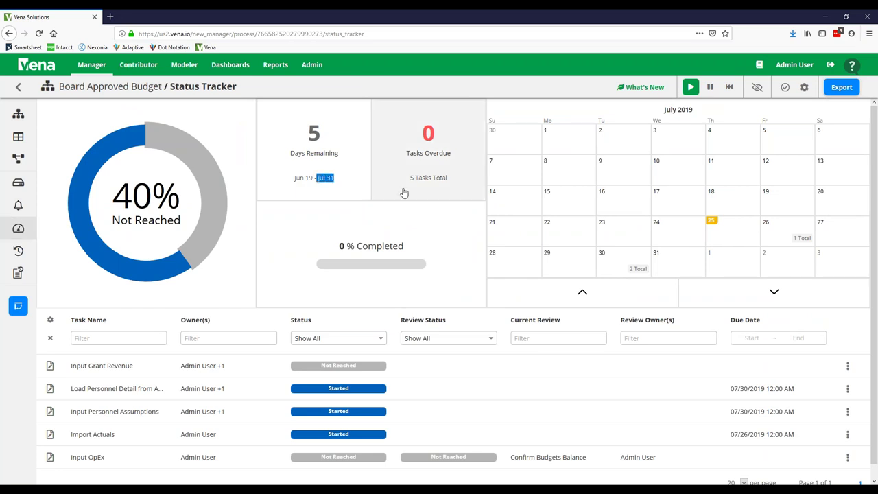
pyautogui.scroll(-1, 405, 408)
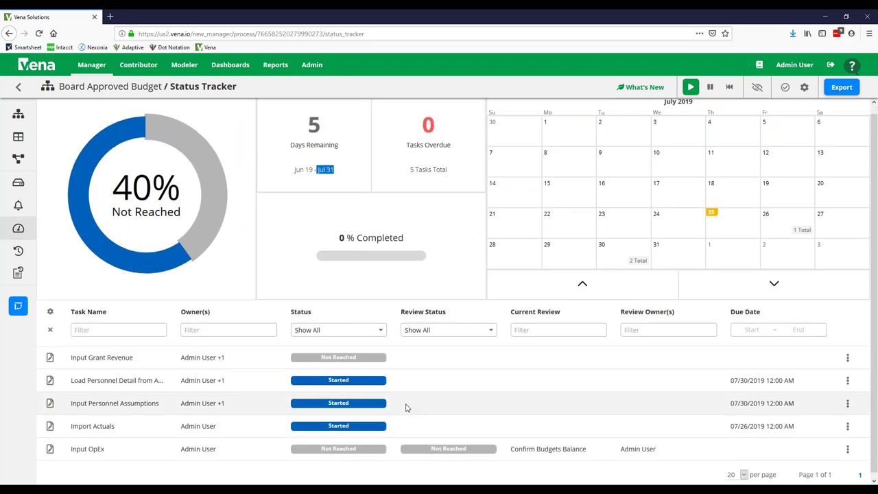
pyautogui.scroll(-1, 405, 408)
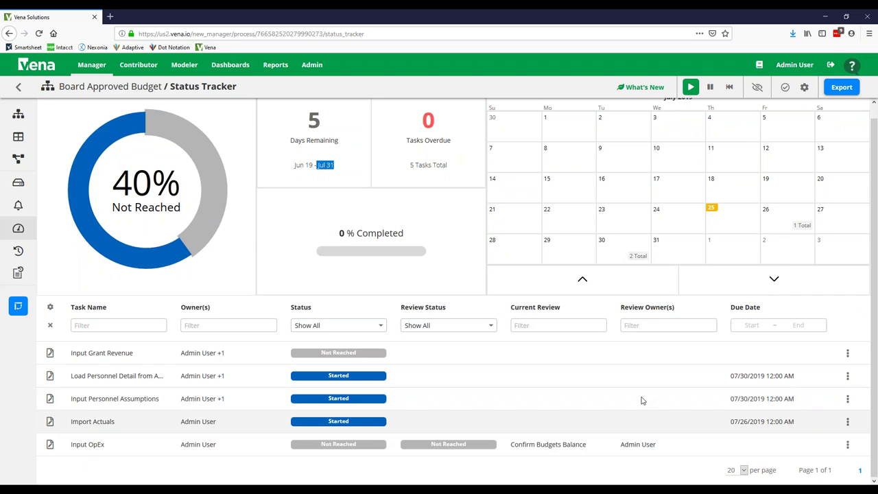
pyautogui.click(848, 352)
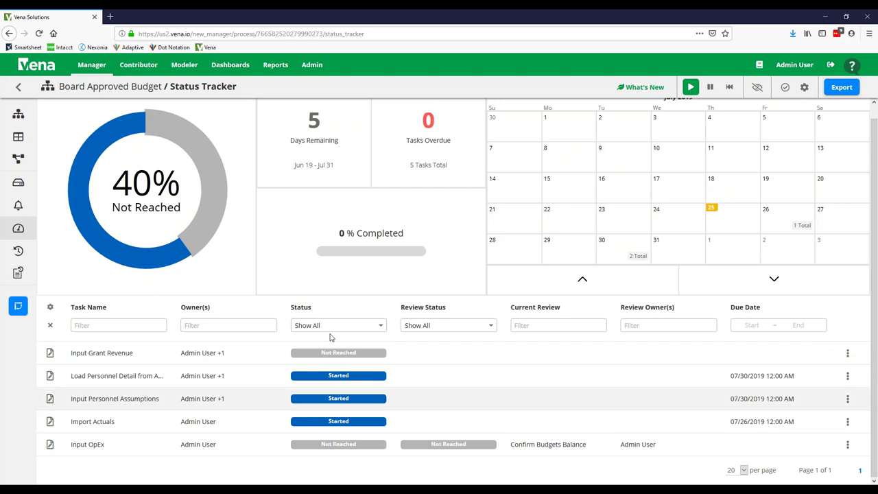
pyautogui.click(18, 252)
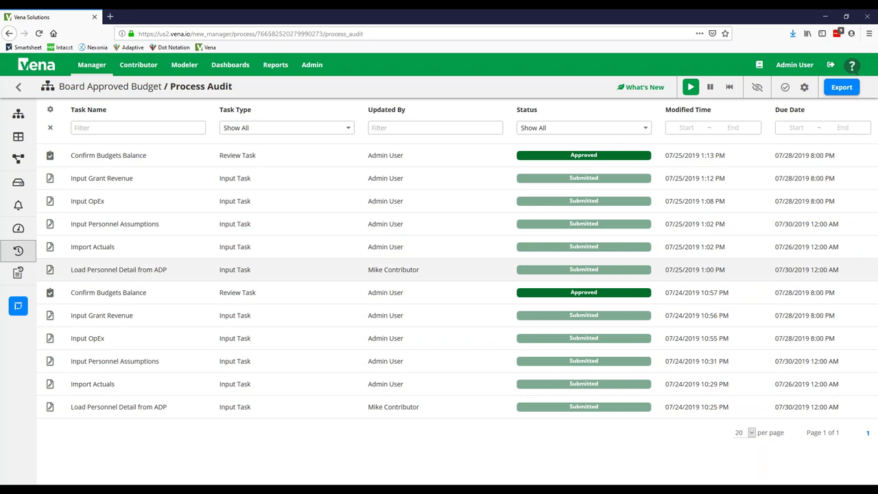
# Step: Switch to the Files Audit view listing the process's eleven saved files
pyautogui.click(20, 276)
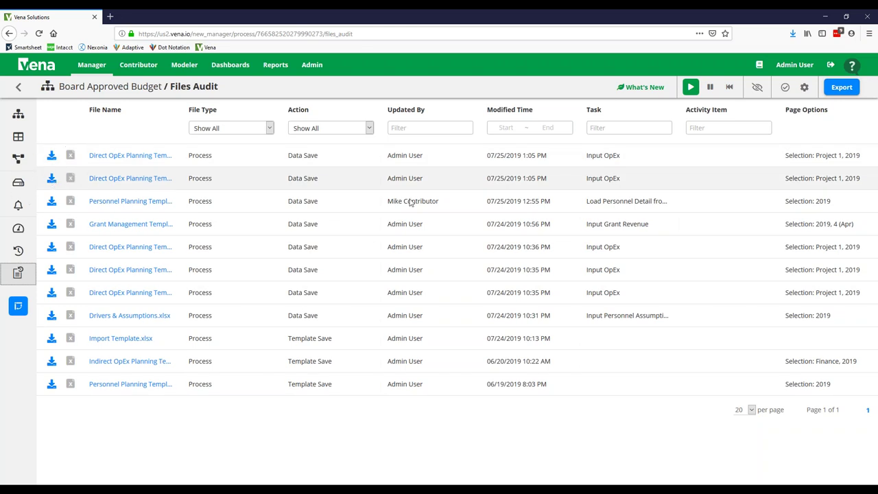
# Step: Note the latest Direct OpEx data saves at 07/25/2019 1:05 PM and export the files audit list
pyautogui.moveTo(548, 179); pyautogui.dragTo(484, 181)
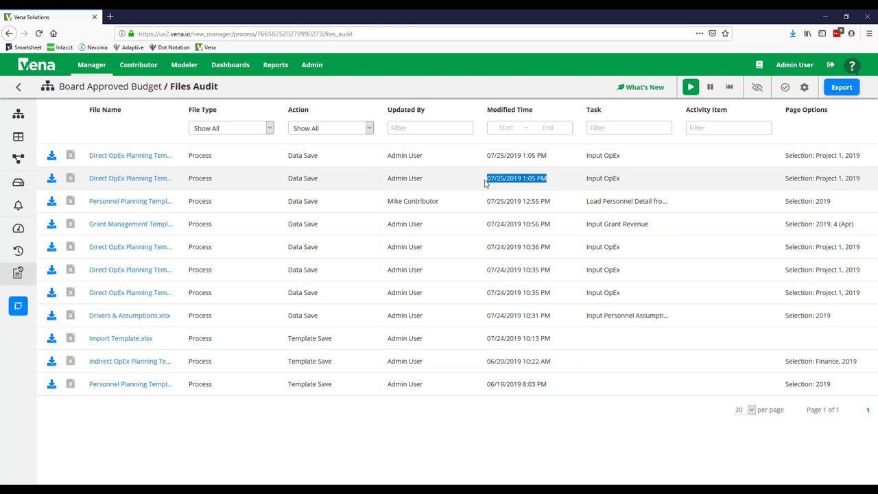
pyautogui.click(484, 181)
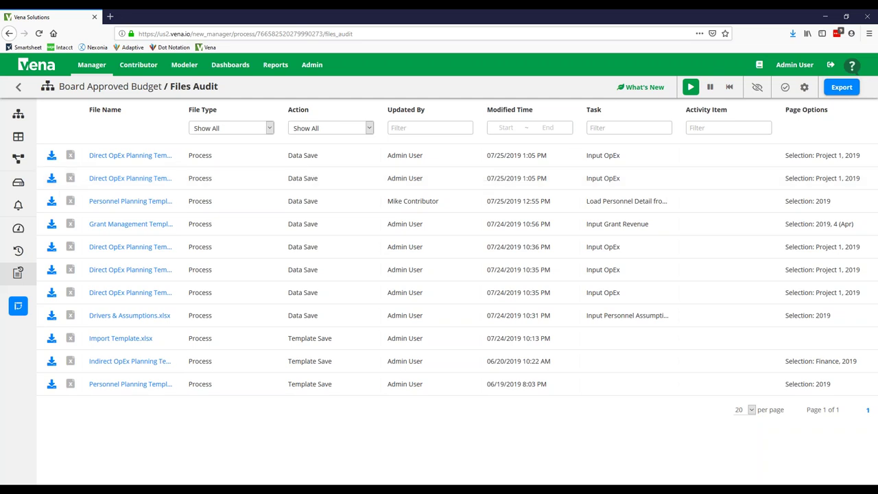
pyautogui.click(843, 94)
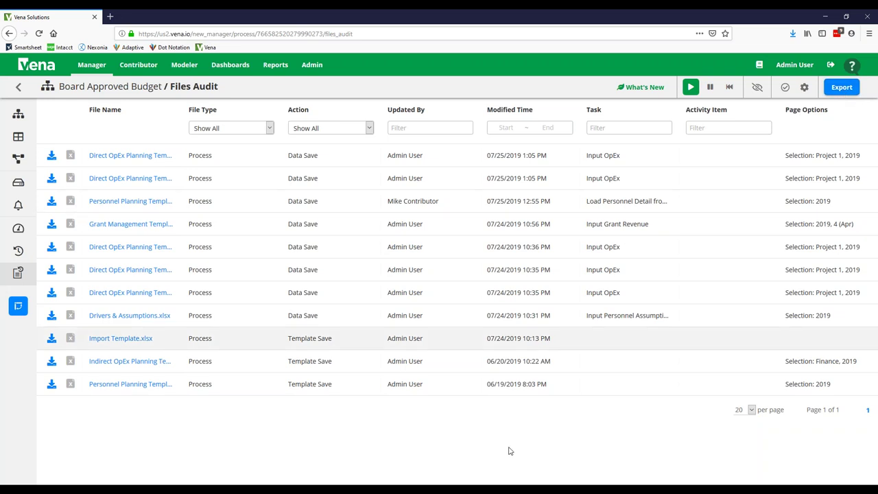
# Step: Go to the Vena tab in the other Chrome window and reload the Contributor task list
pyautogui.moveTo(259, 488)
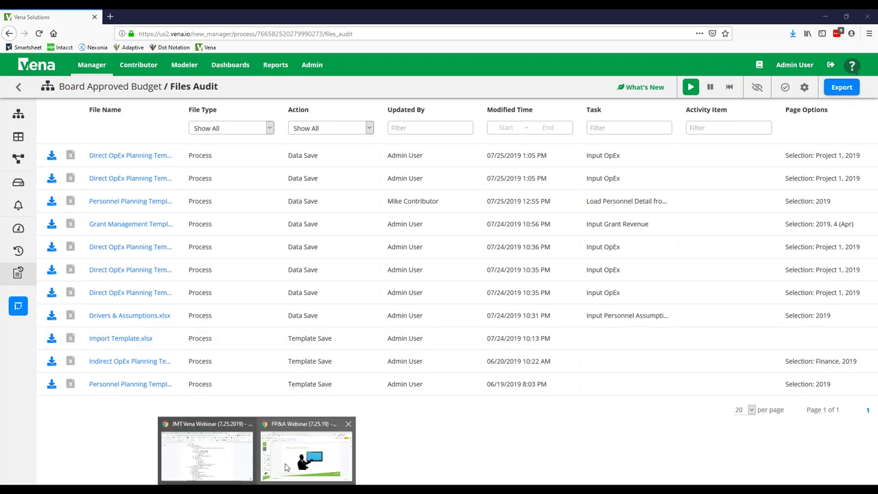
pyautogui.click(209, 452)
pyautogui.click(167, 15)
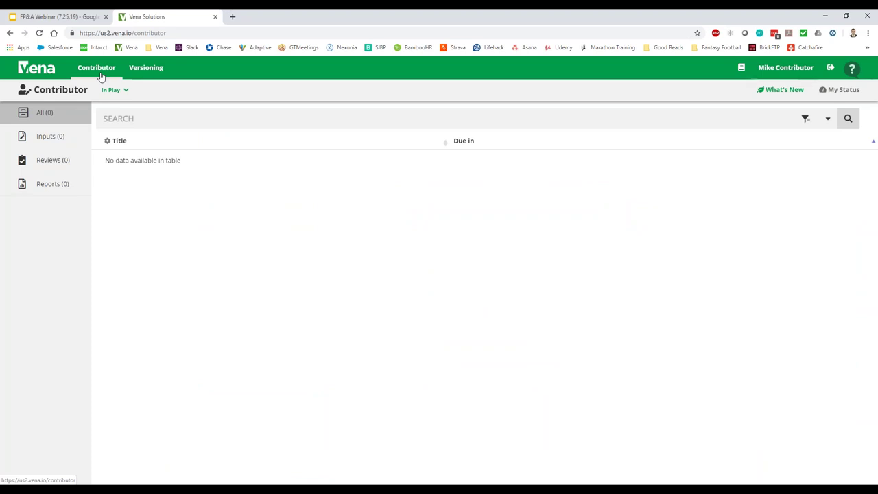
pyautogui.click(768, 76)
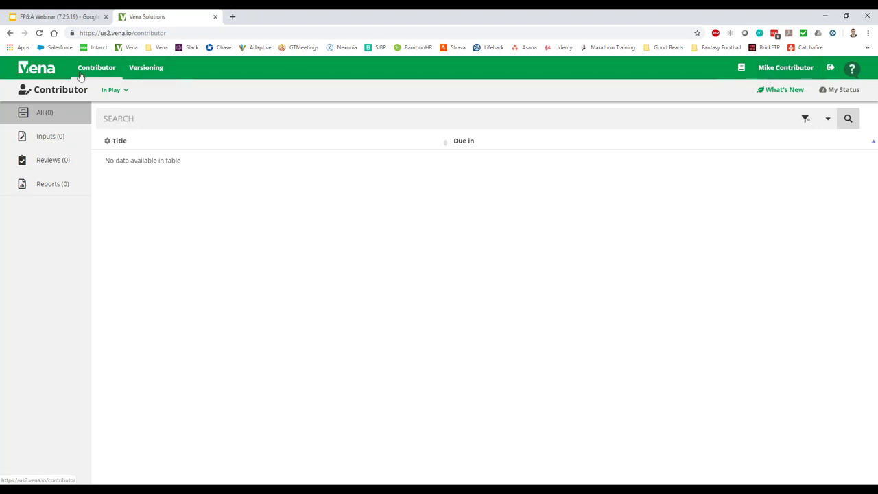
pyautogui.click(114, 73)
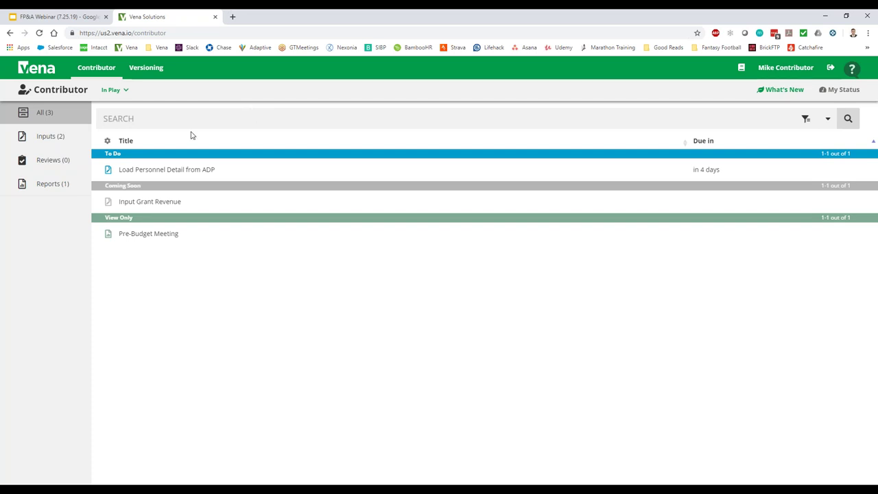
# Step: Point out Load Personnel Detail from ADP (to do), Input Grant Revenue (coming soon), Pre-Budget Meeting (view only)
pyautogui.click(180, 177)
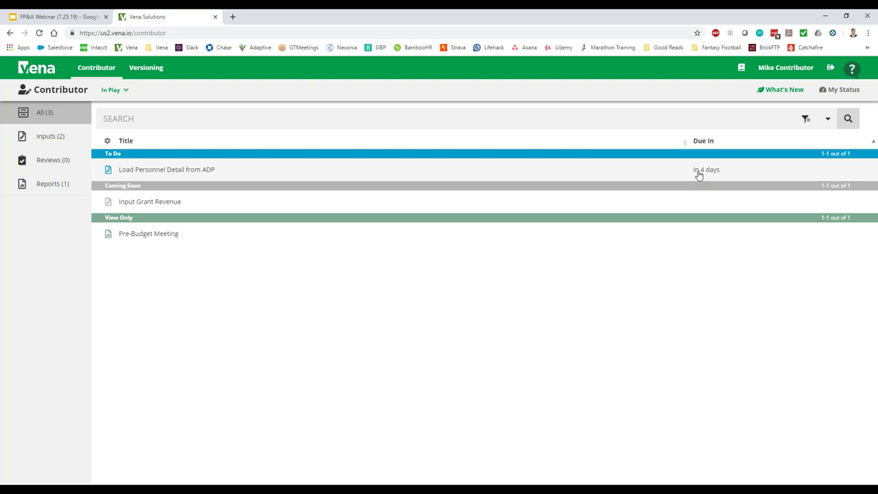
pyautogui.click(396, 210)
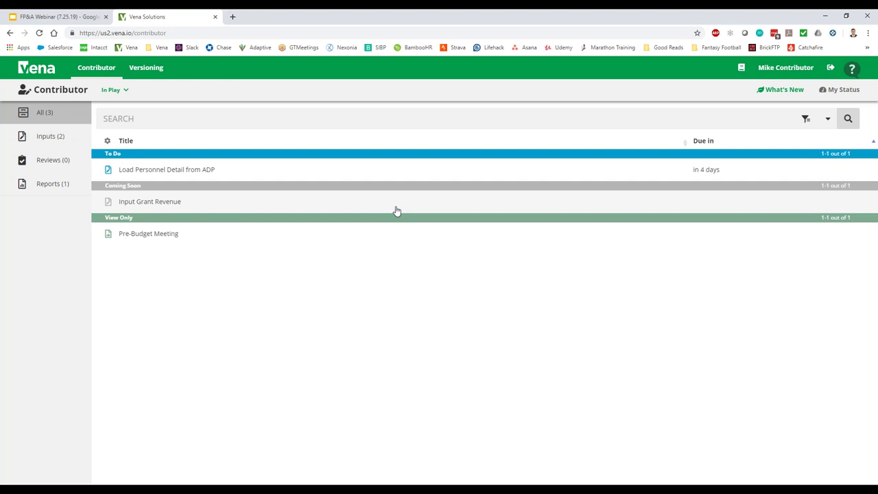
pyautogui.click(164, 235)
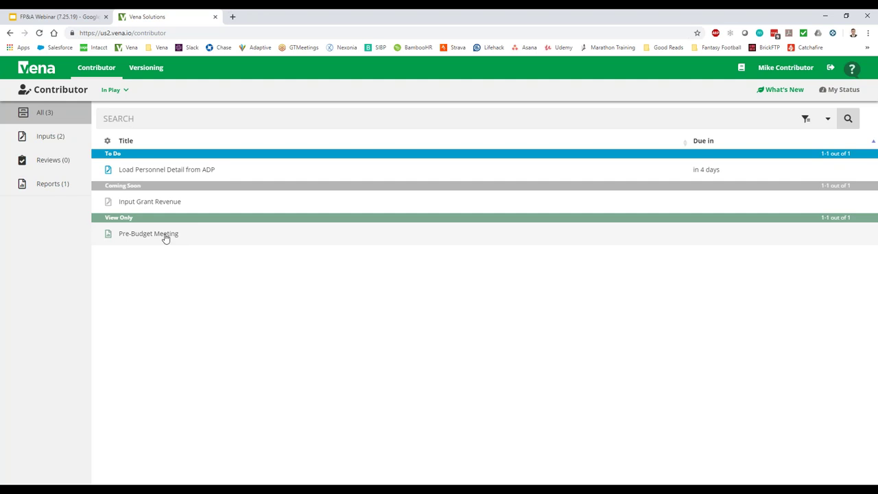
# Step: Open the Pre-Budget Meeting task, read its instructions, and open Step by Step Budget Creation Guide.docx
pyautogui.click(165, 236)
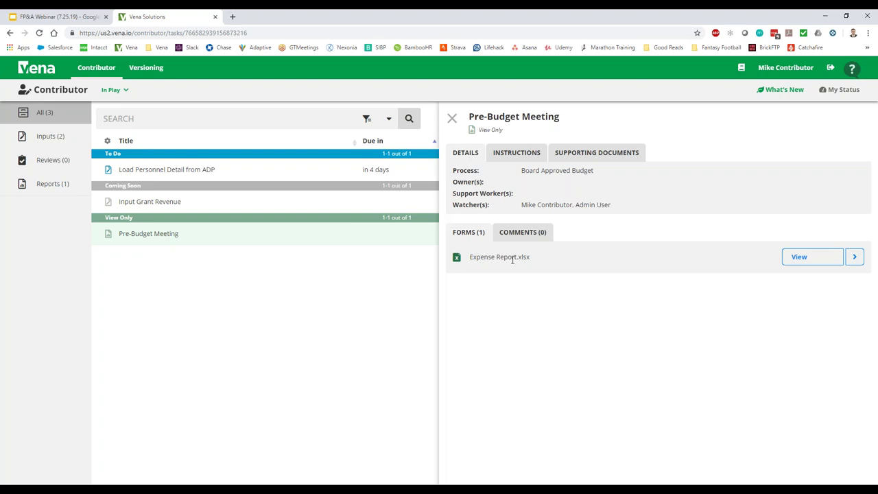
pyautogui.click(509, 153)
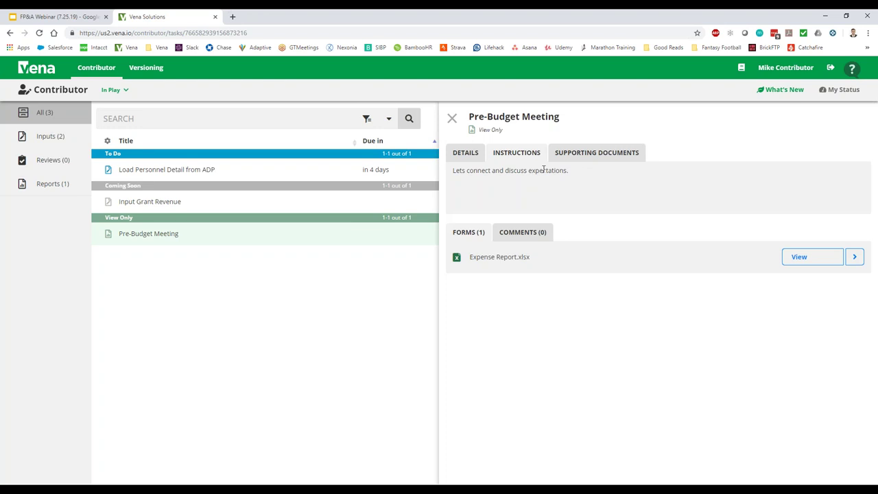
pyautogui.click(582, 159)
pyautogui.click(493, 176)
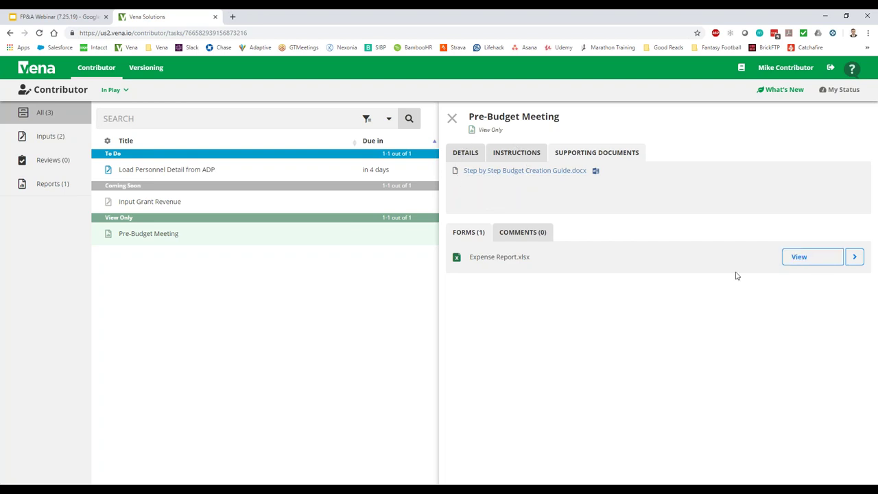
# Step: Comment 'This looks good. Ready to get started!' on the Pre-Budget Meeting task, then close it
pyautogui.click(522, 233)
pyautogui.write('This looks good. Ready to get started!')
pyautogui.click(838, 311)
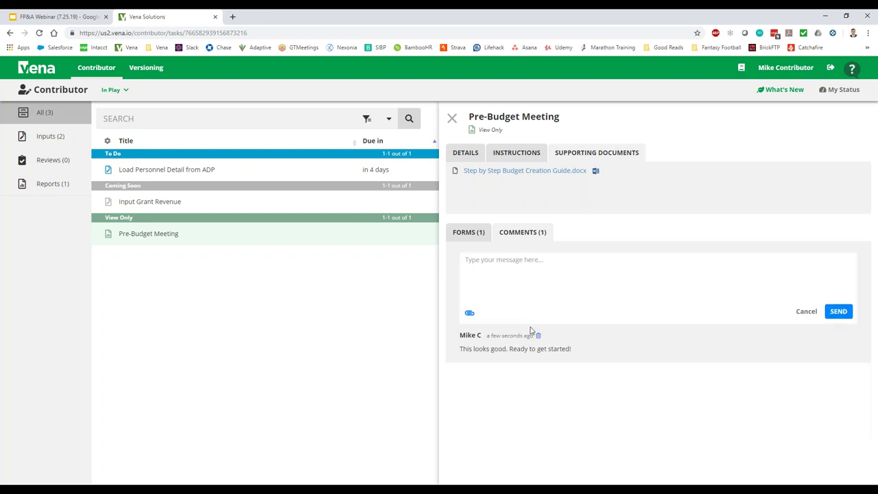
pyautogui.moveTo(460, 336); pyautogui.dragTo(483, 336)
pyautogui.click(618, 346)
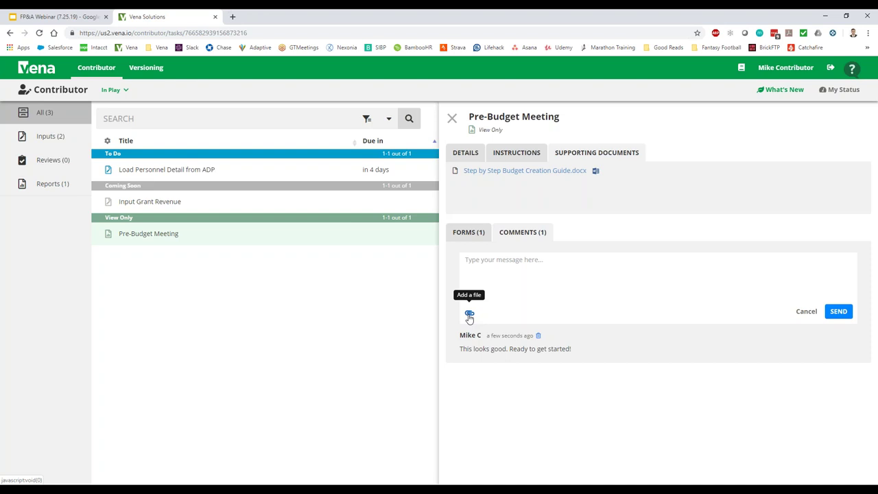
pyautogui.click(454, 119)
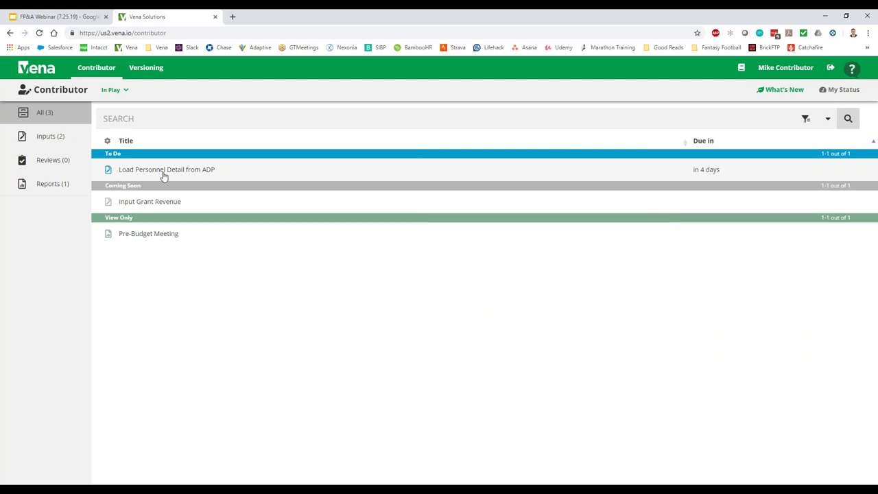
# Step: Open Load Personnel Detail from ADP and show its Personnel Planning Template.xlsx form
pyautogui.click(123, 174)
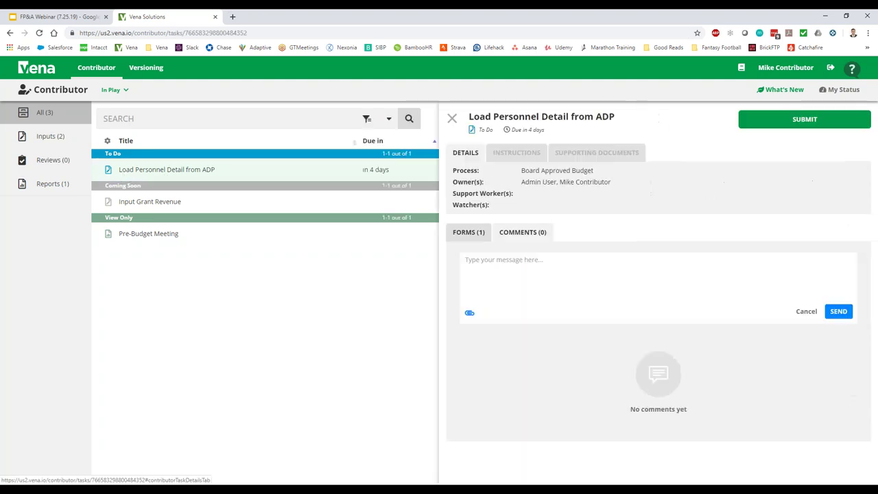
pyautogui.click(478, 235)
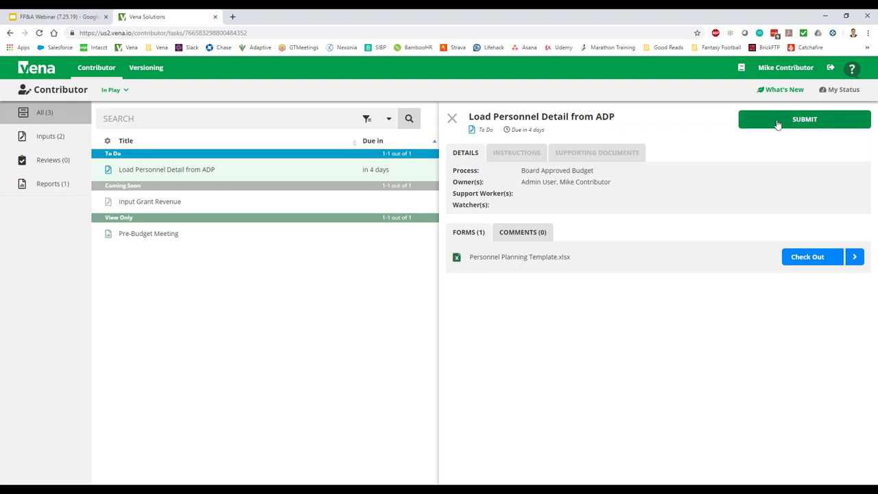
# Step: Check out Personnel Planning Template.xlsx and open the downloaded workbook
pyautogui.click(804, 263)
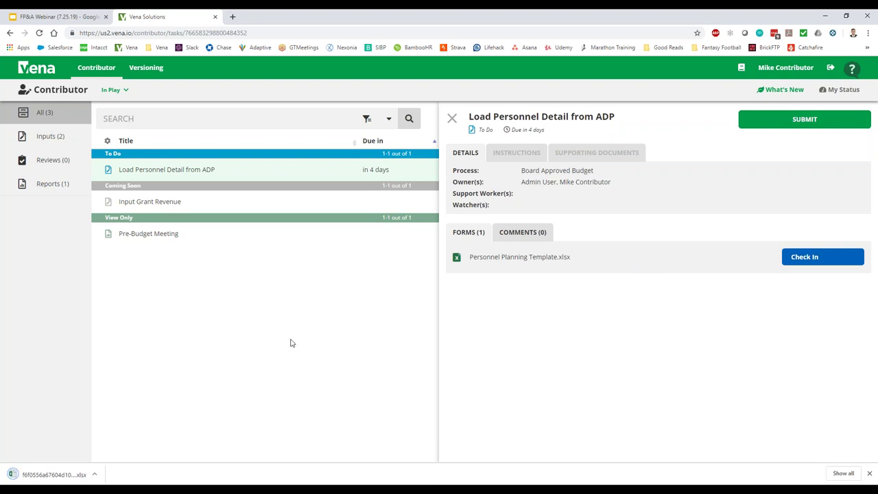
pyautogui.click(41, 475)
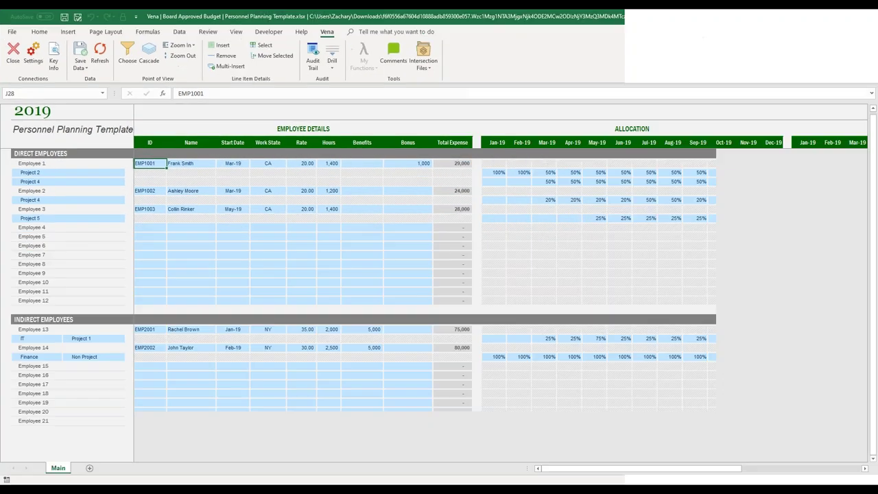
# Step: Maximize the Personnel Planning Template, browse its Page Layout and Vena ribbons, and scan employee, allocation and expense columns
pyautogui.click(35, 33)
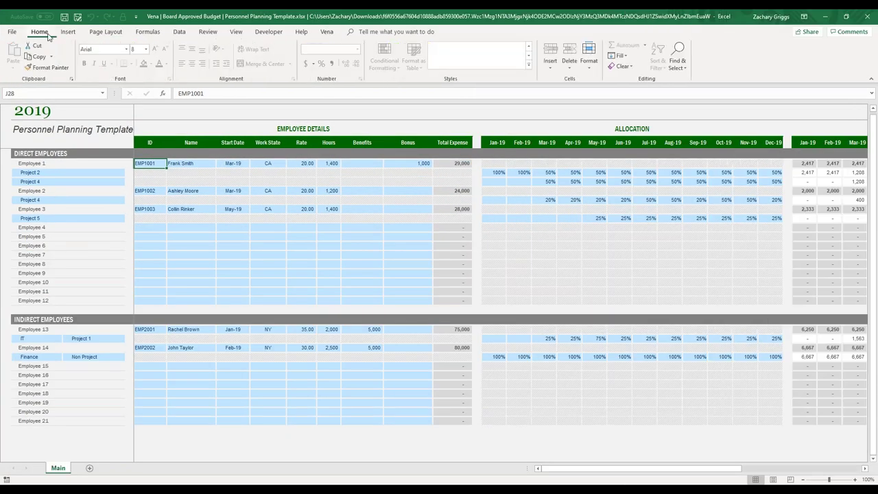
pyautogui.click(67, 32)
pyautogui.click(105, 32)
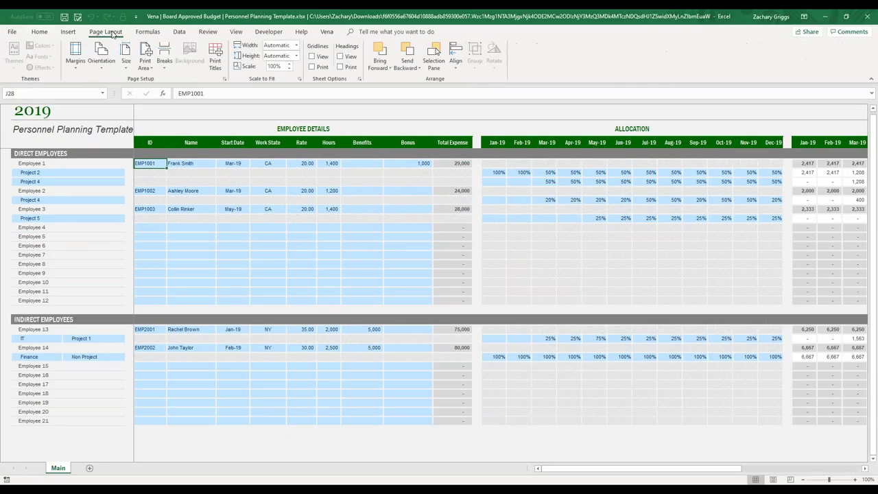
pyautogui.click(328, 34)
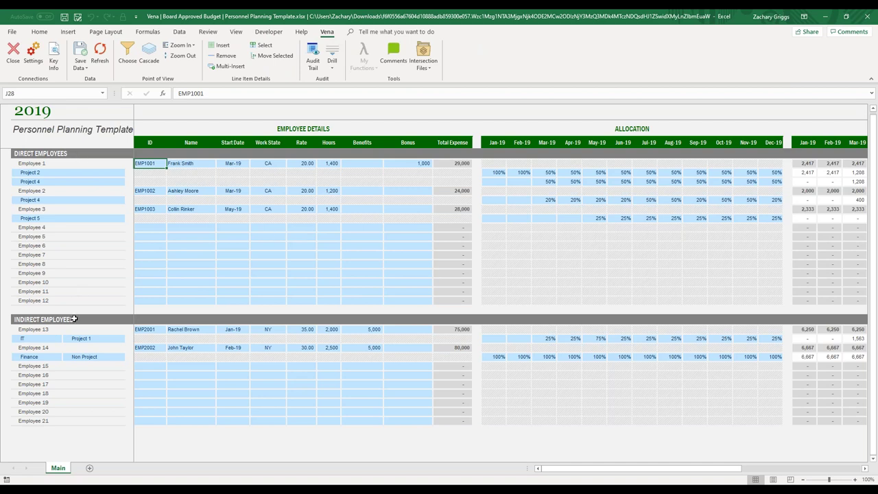
pyautogui.hscroll(2, 413, 246)
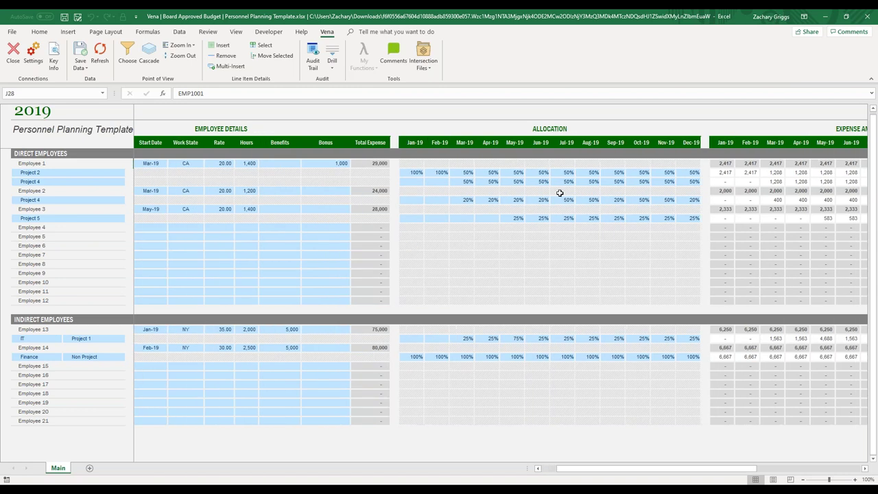
pyautogui.hscroll(5, 559, 193)
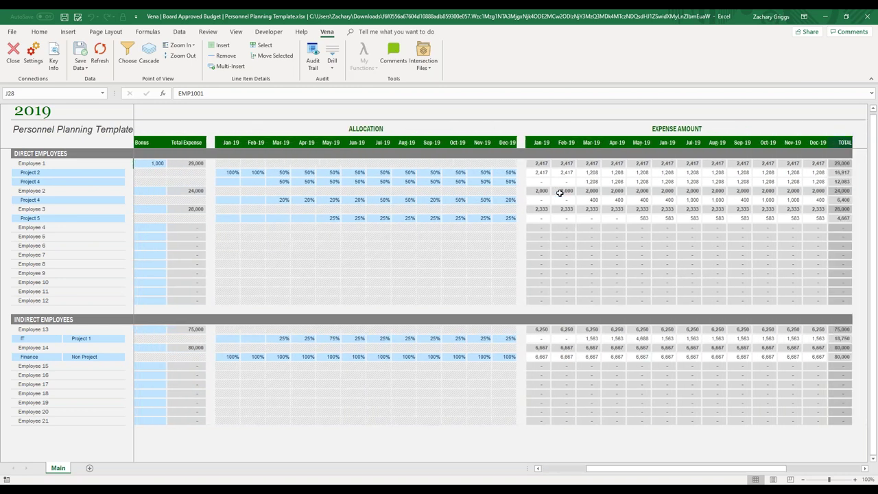
pyautogui.hscroll(-7, 657, 192)
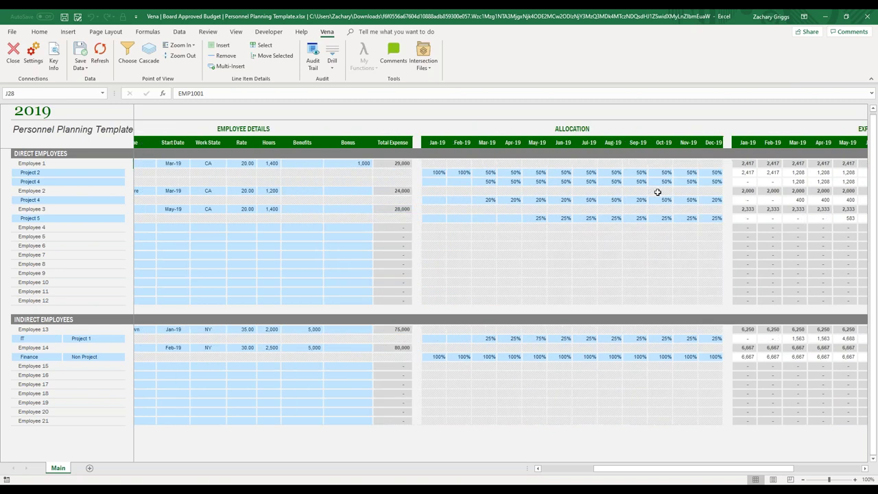
pyautogui.click(407, 209)
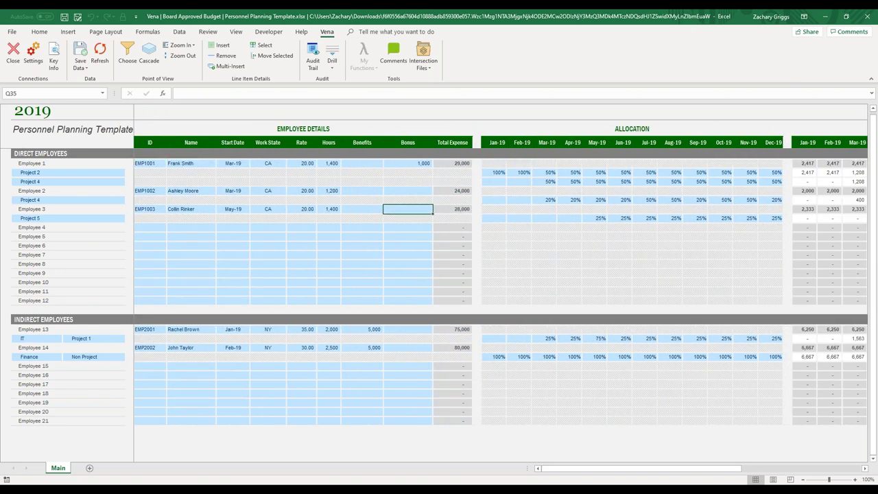
# Step: Enter a 2,000 bonus for Employee 3
pyautogui.write('2000')
pyautogui.press('Return')
pyautogui.press('Up')
pyautogui.hscroll(10, 450, 209)
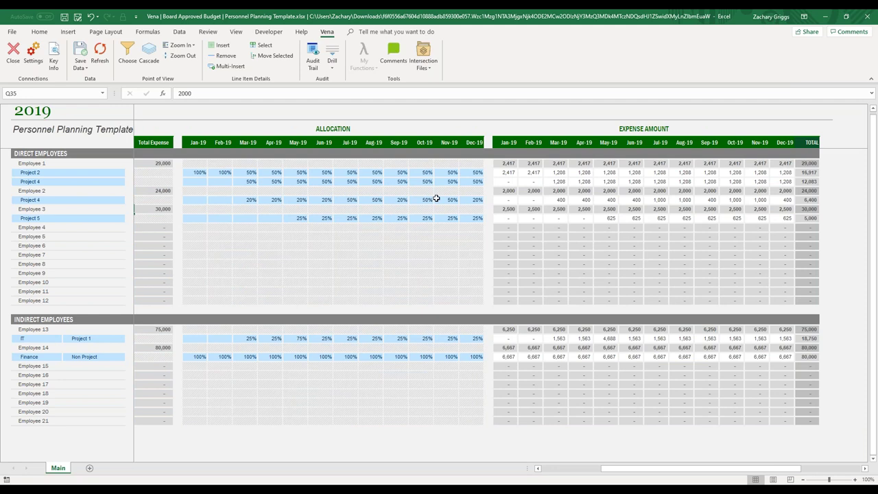
pyautogui.hscroll(-10, 436, 198)
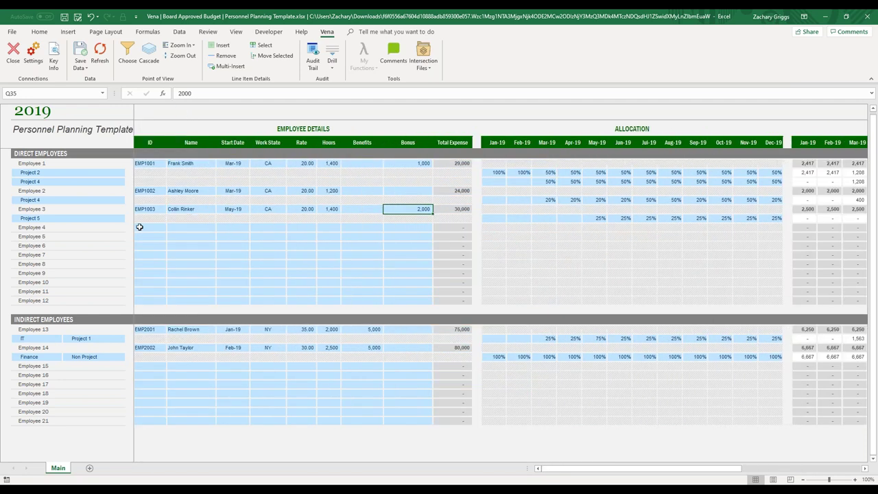
# Step: Insert a new Project 2 line below Employee 3's Project 5 line
pyautogui.click(38, 218)
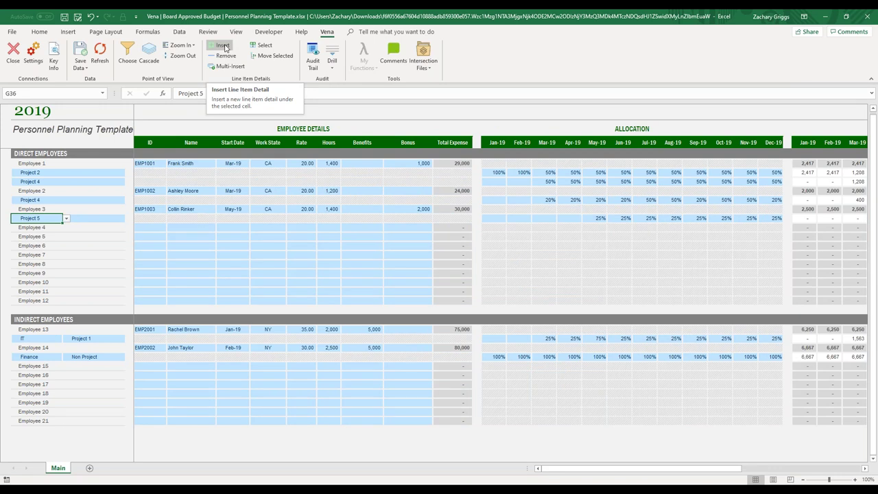
pyautogui.click(224, 46)
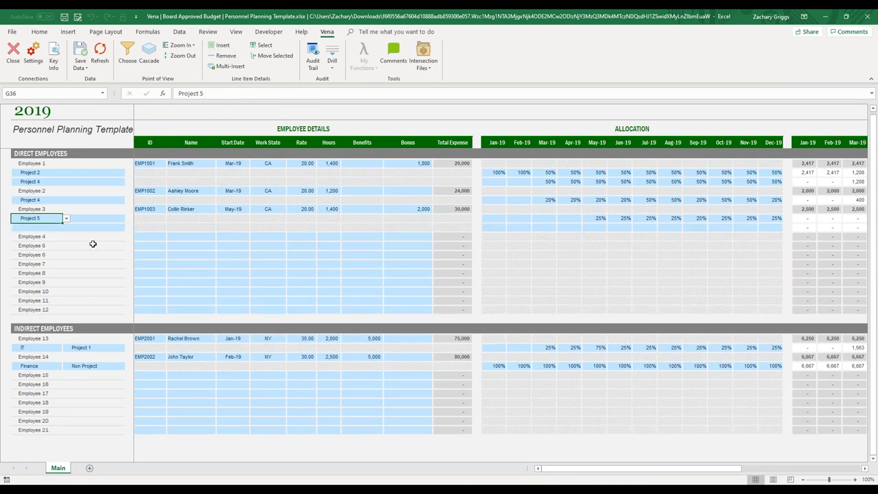
pyautogui.click(34, 227)
pyautogui.click(66, 227)
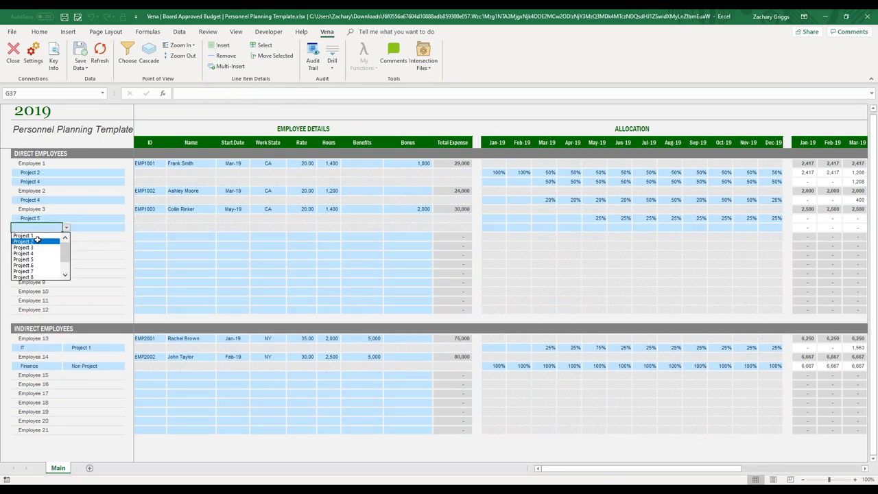
pyautogui.click(35, 240)
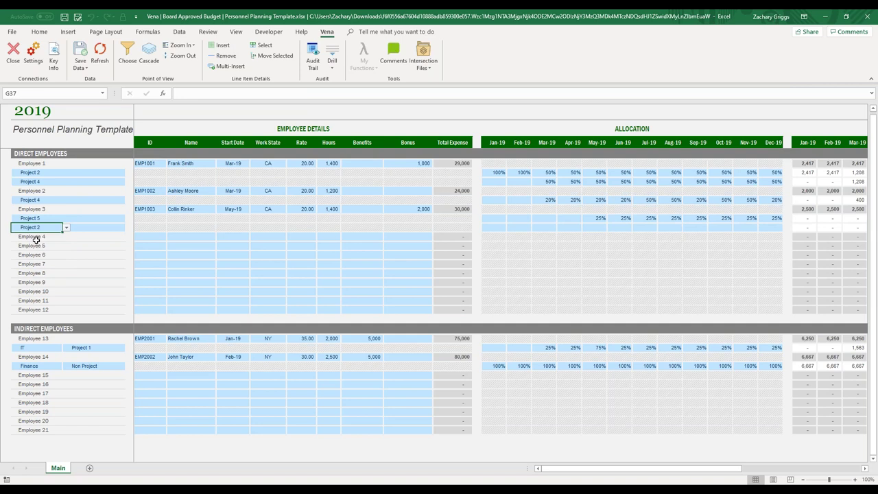
# Step: Allocate 75% to the Project 2 line from May-19 through Dec-19
pyautogui.click(492, 227)
pyautogui.click(602, 227)
pyautogui.write('75')
pyautogui.hotkey('ctrl', 'Return')
pyautogui.moveTo(606, 232); pyautogui.dragTo(780, 232)
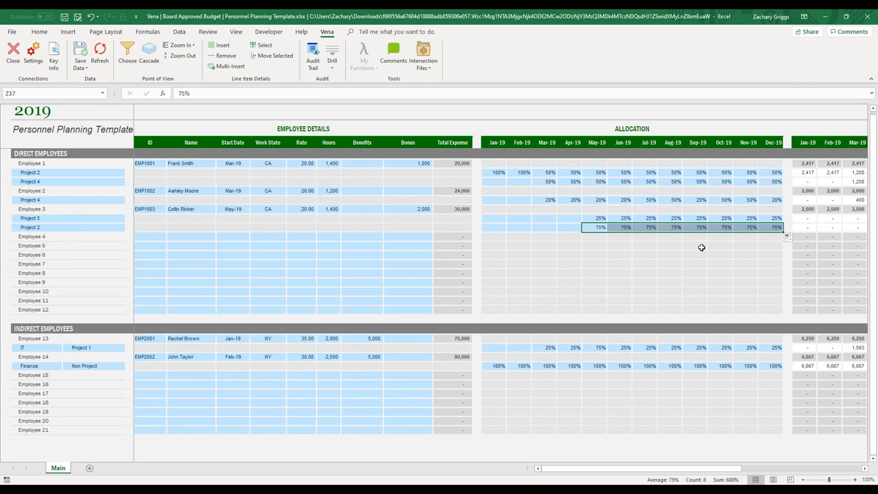
pyautogui.hscroll(6, 702, 246)
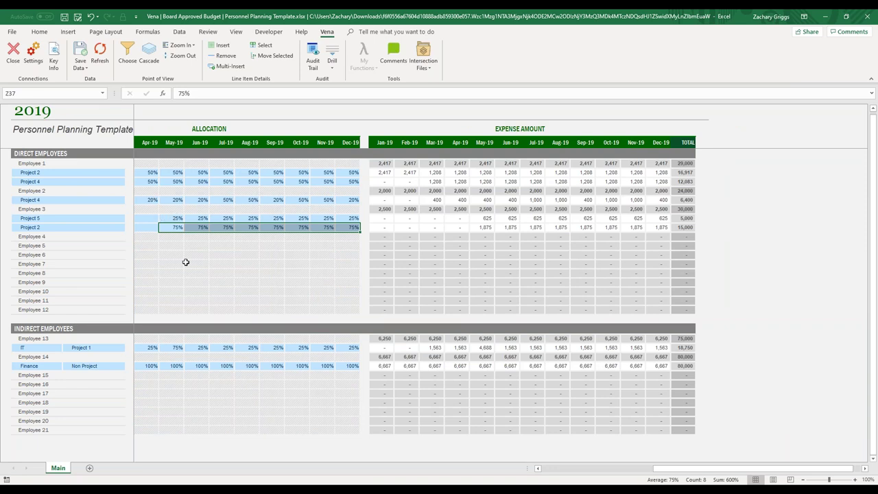
pyautogui.hscroll(-8, 185, 262)
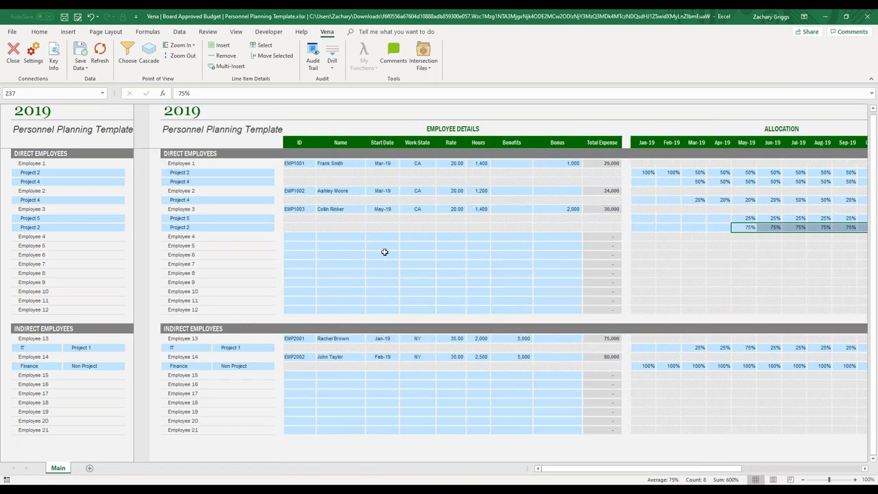
pyautogui.hscroll(3, 384, 251)
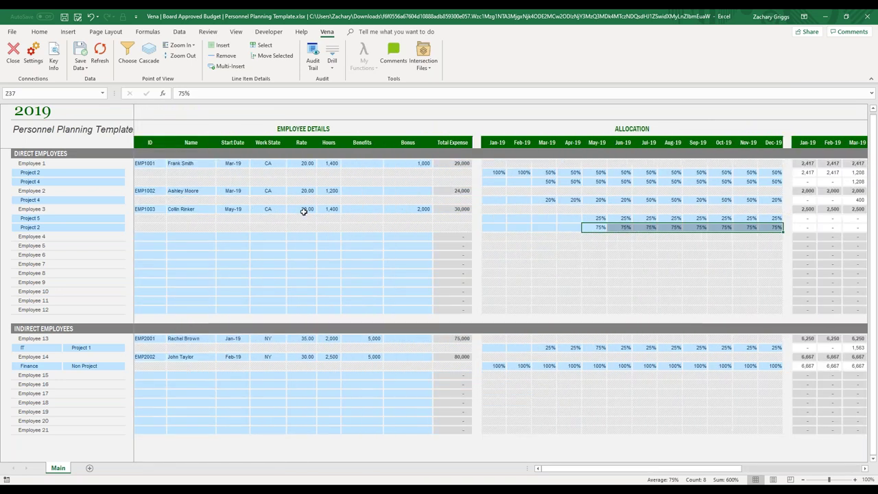
pyautogui.scroll(-2, 227, 247)
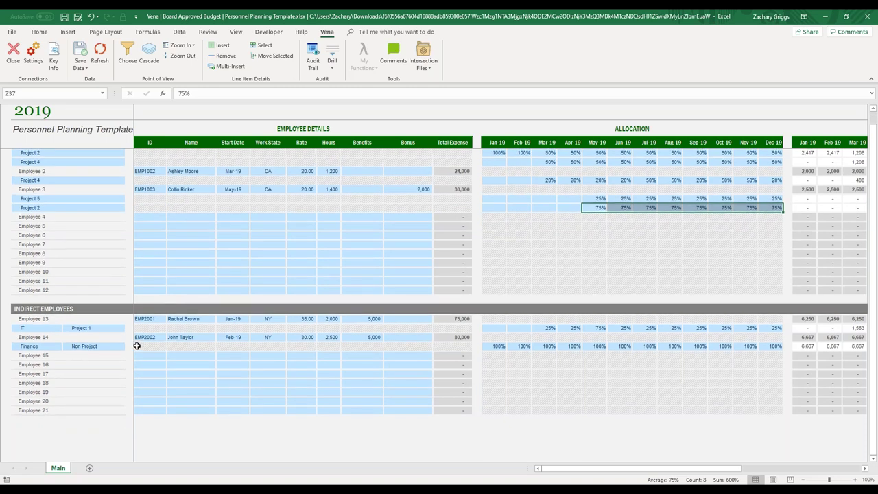
# Step: Add a Finance Project 1 line for Employee 14 with 50% in Jan-19
pyautogui.click(89, 346)
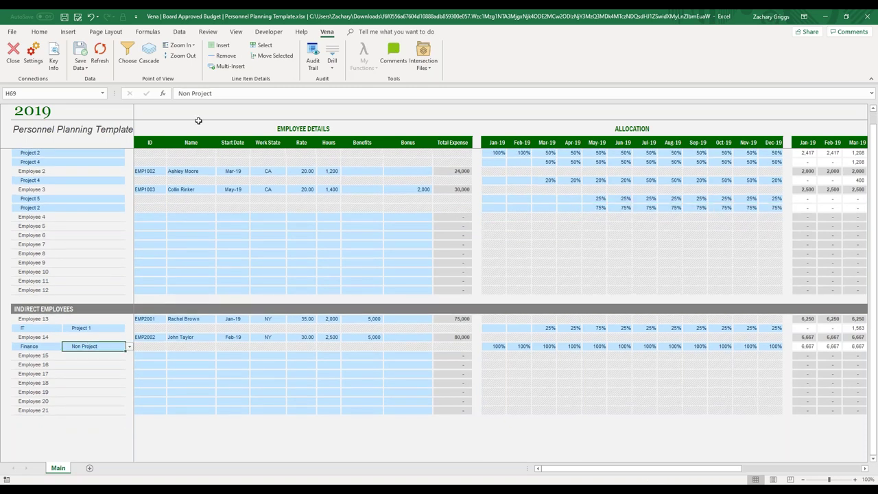
pyautogui.click(219, 45)
pyautogui.click(48, 354)
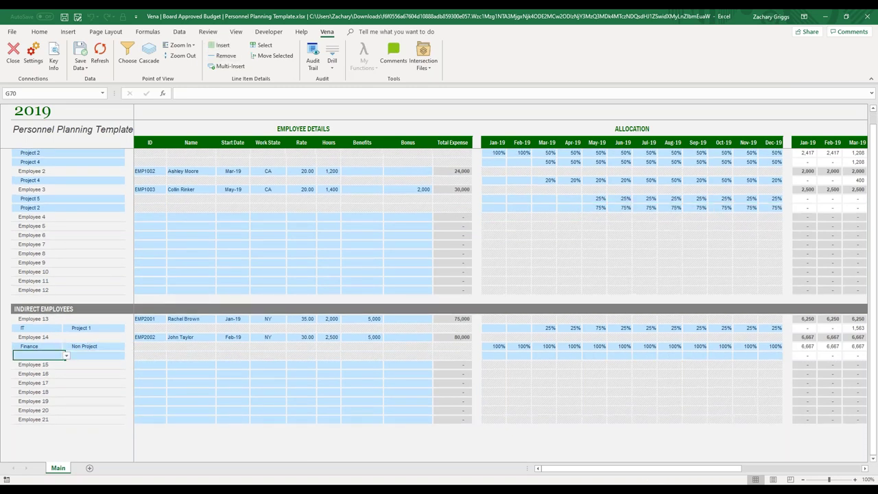
pyautogui.click(66, 355)
pyautogui.click(39, 362)
pyautogui.click(109, 356)
pyautogui.click(129, 355)
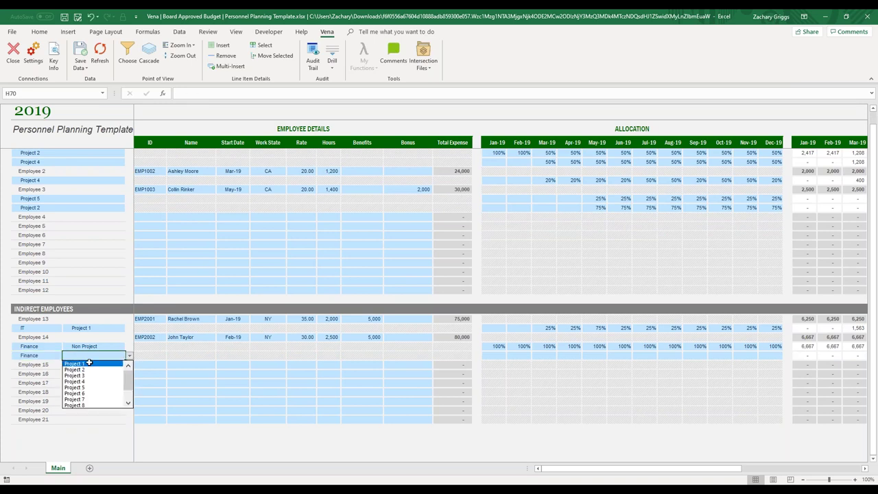
pyautogui.click(89, 363)
pyautogui.click(498, 354)
pyautogui.write('50%')
pyautogui.press('Return')
# Step: Set the Finance Non Project Feb-19 allocation to 50%
pyautogui.click(519, 346)
pyautogui.write('50%')
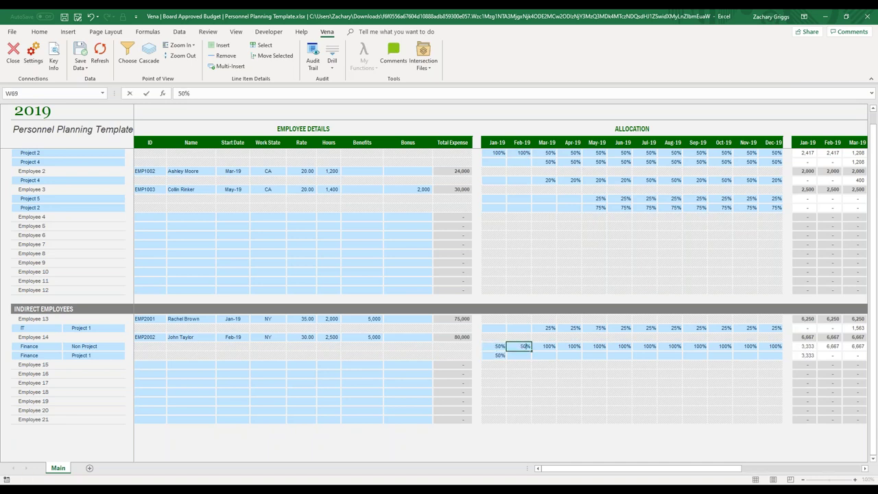
pyautogui.press('Return')
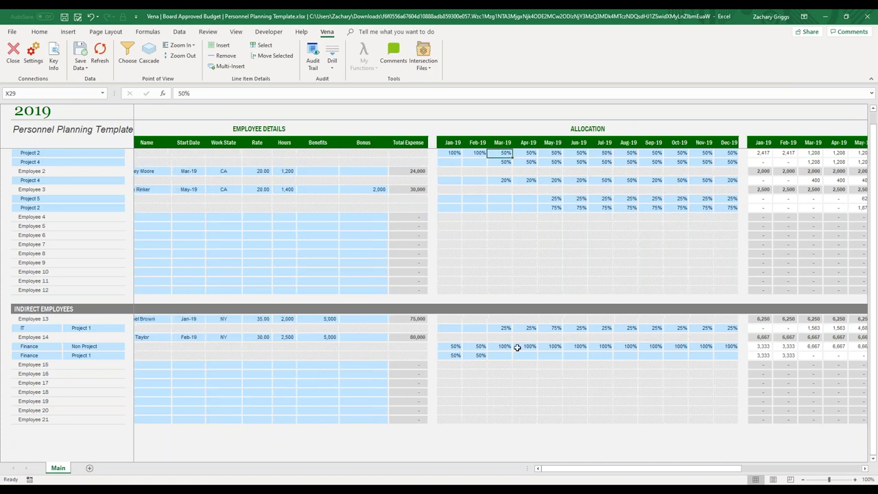
pyautogui.hscroll(-5, 529, 379)
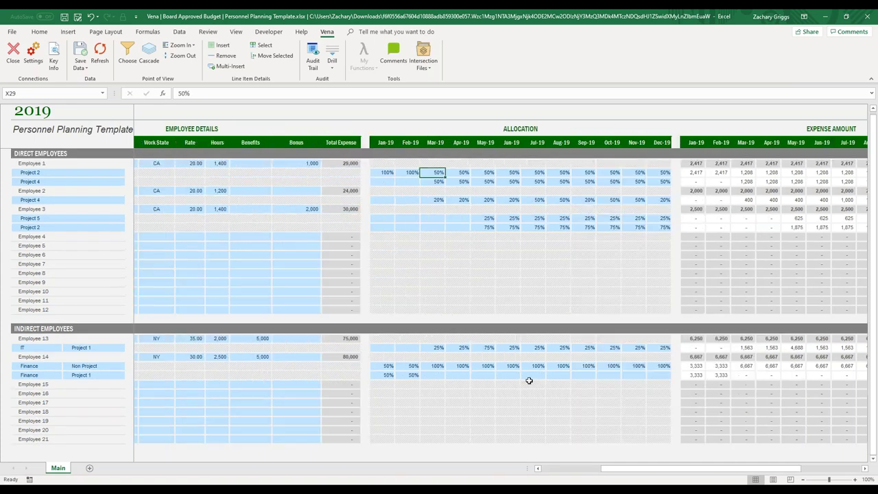
pyautogui.hscroll(-3, 528, 379)
pyautogui.scroll(-3, 528, 380)
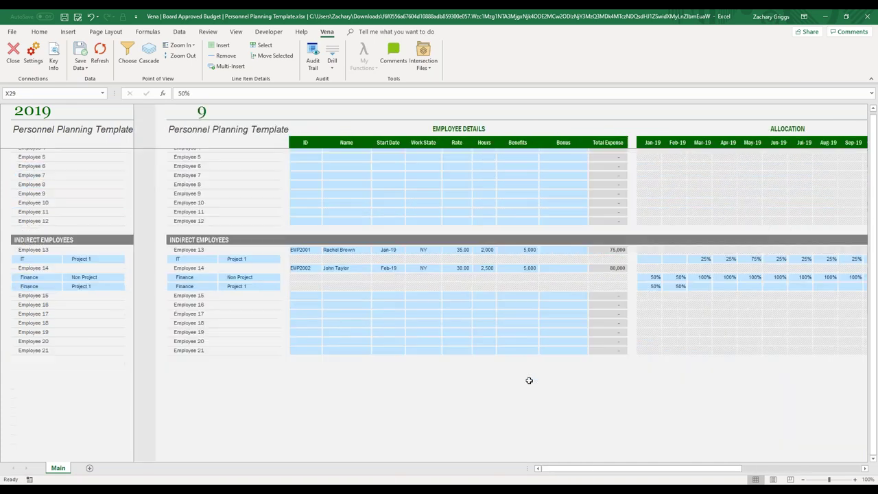
pyautogui.scroll(2, 528, 380)
pyautogui.hscroll(3, 528, 380)
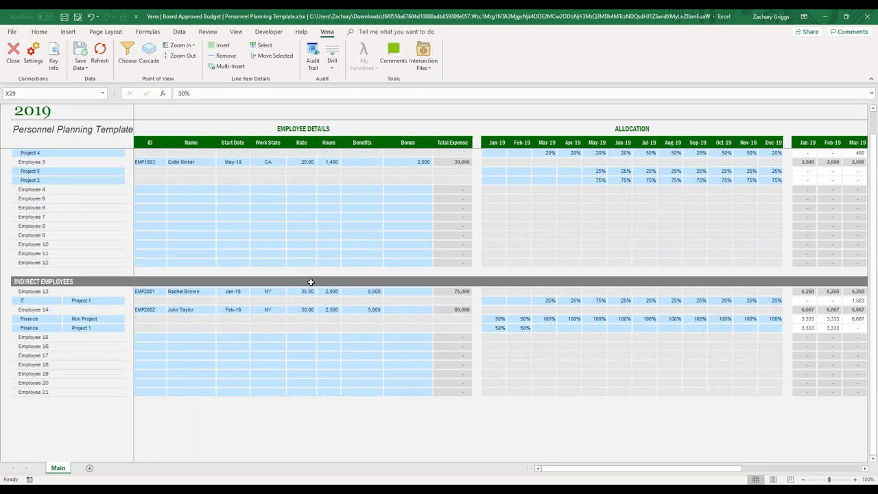
# Step: Fill 50% through Jun-19 on both Finance rows and save the data to Vena
pyautogui.click(510, 316)
pyautogui.click(524, 327)
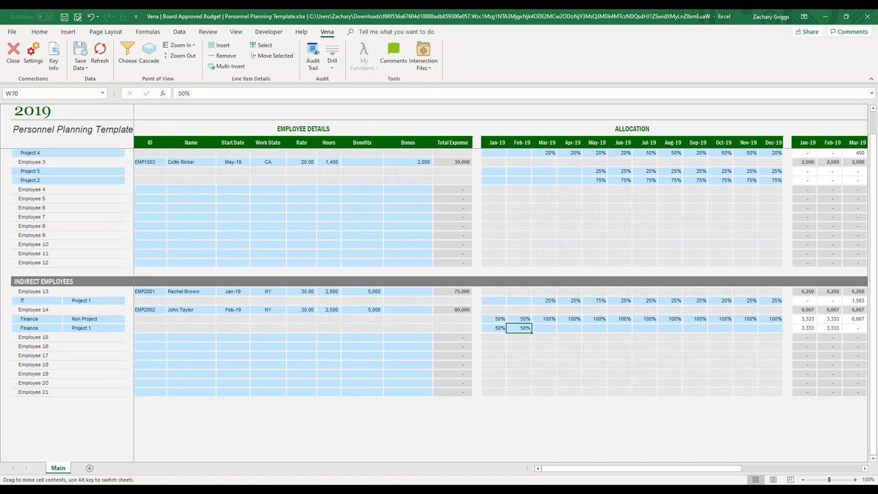
pyautogui.moveTo(532, 331); pyautogui.dragTo(626, 330)
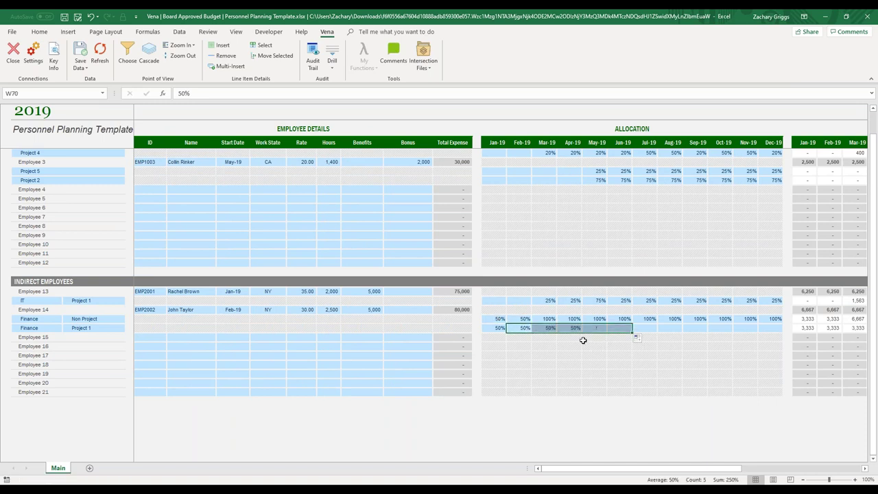
pyautogui.click(527, 318)
pyautogui.moveTo(532, 322); pyautogui.dragTo(632, 320)
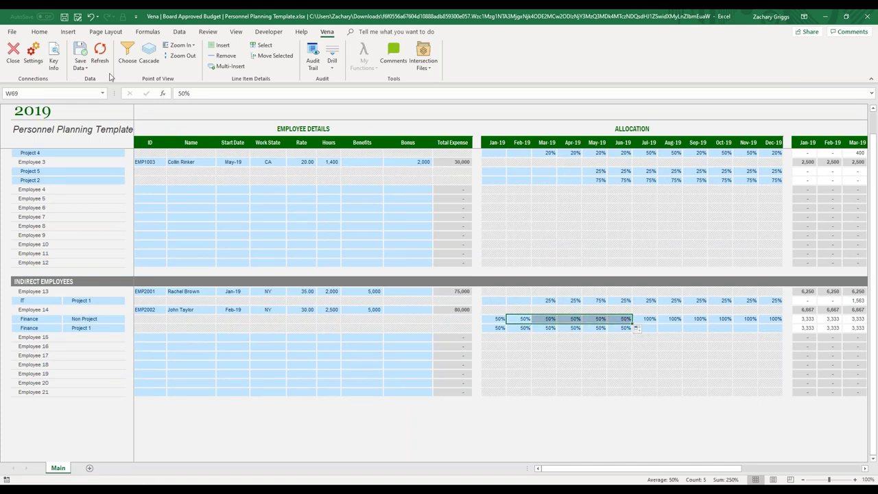
pyautogui.click(79, 56)
# Step: Close the Personnel Planning Template workbook and confirm the Vena check-in
pyautogui.click(502, 328)
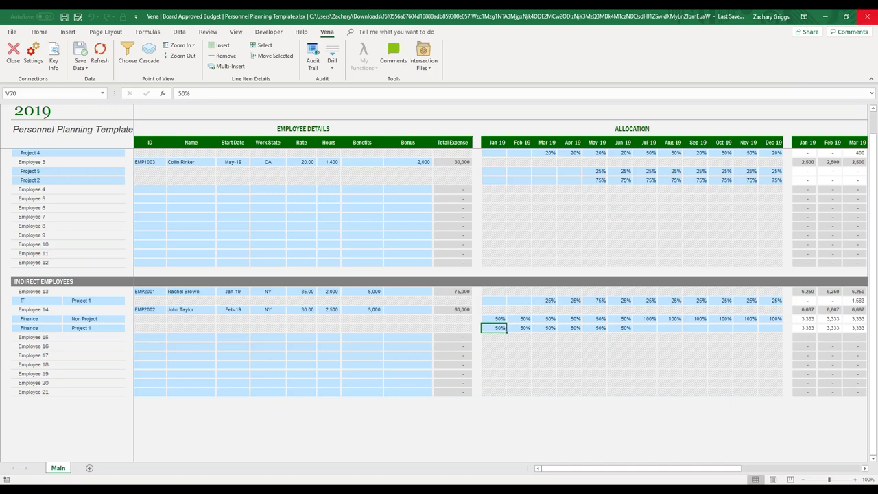
pyautogui.click(866, 17)
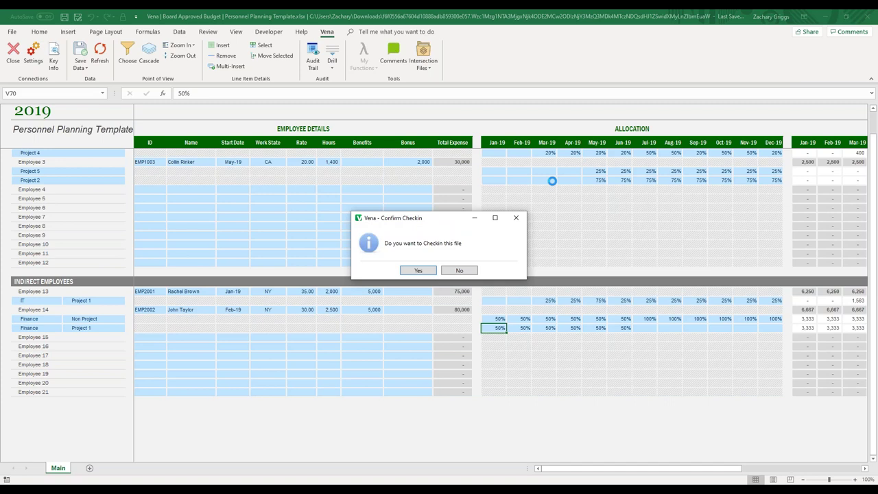
pyautogui.click(415, 272)
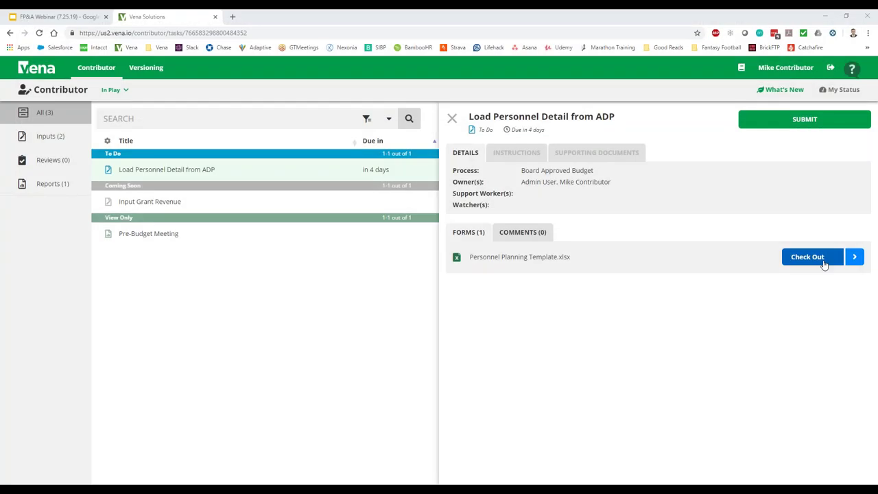
pyautogui.click(824, 265)
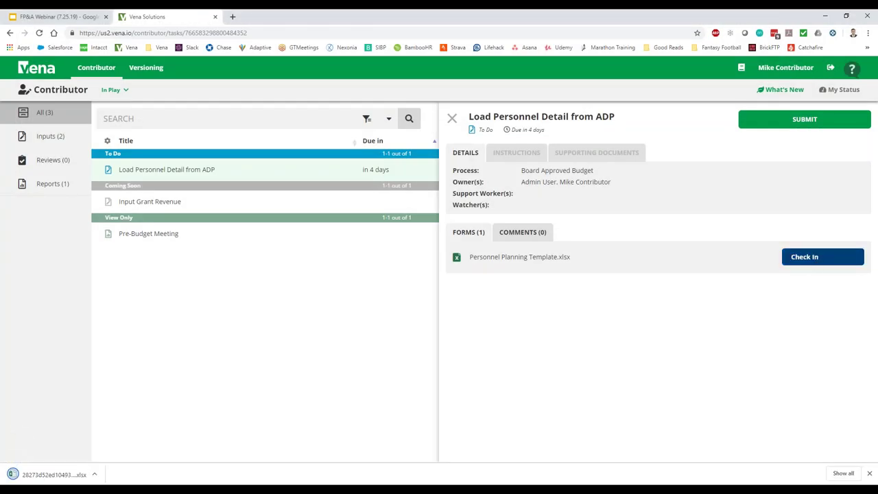
# Step: Check Personnel Planning Template.xlsx back in and submit Load Personnel Detail from ADP
pyautogui.click(868, 473)
pyautogui.click(823, 264)
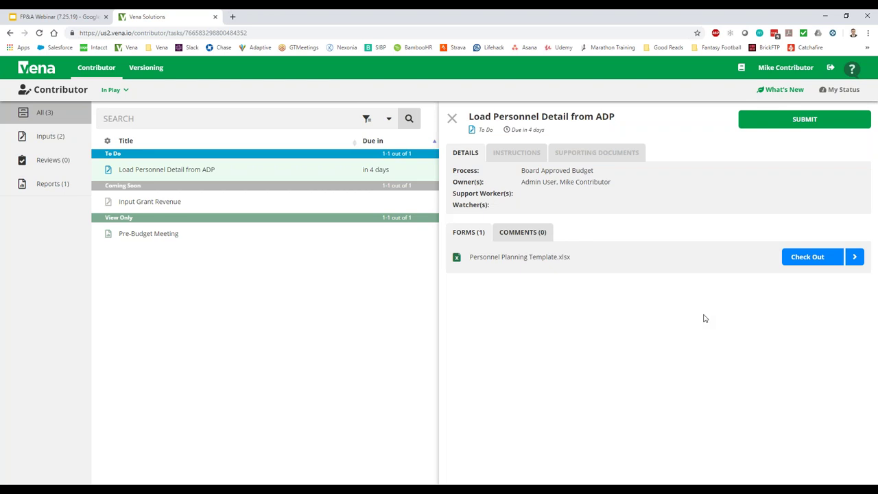
pyautogui.click(799, 123)
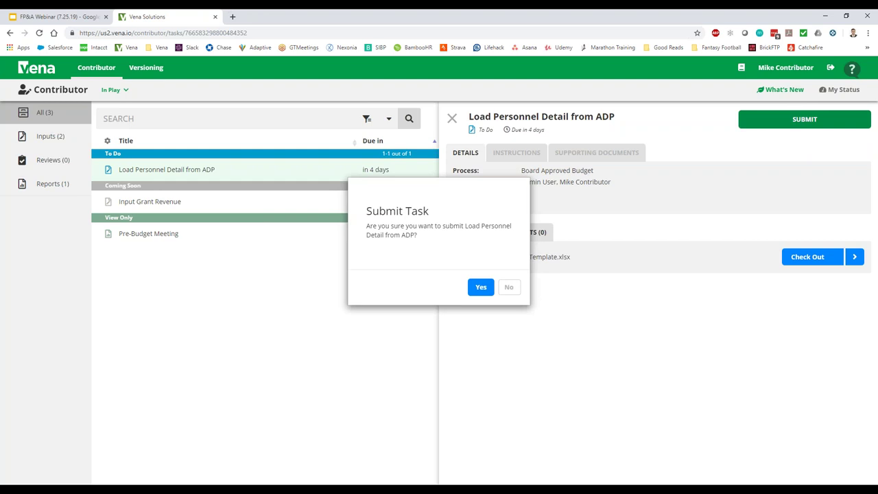
# Step: Confirm the Load Personnel Detail from ADP submission, refresh the list, and close its details
pyautogui.click(480, 286)
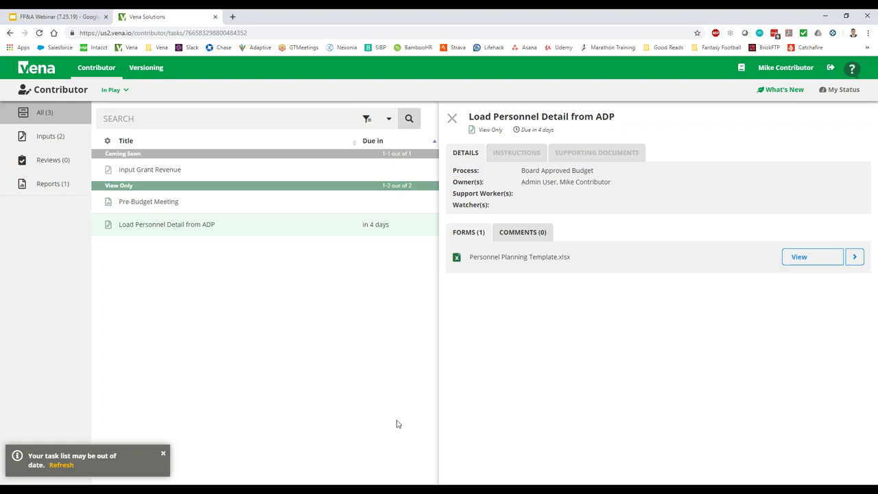
pyautogui.click(61, 465)
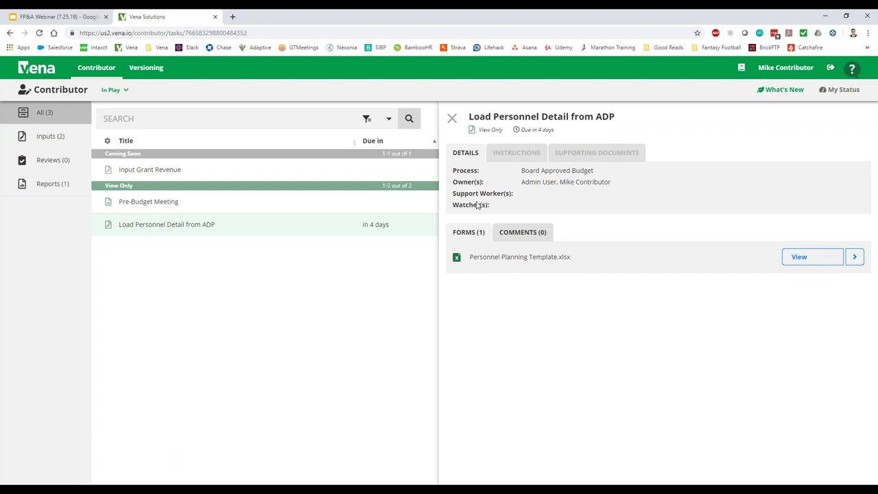
pyautogui.click(452, 120)
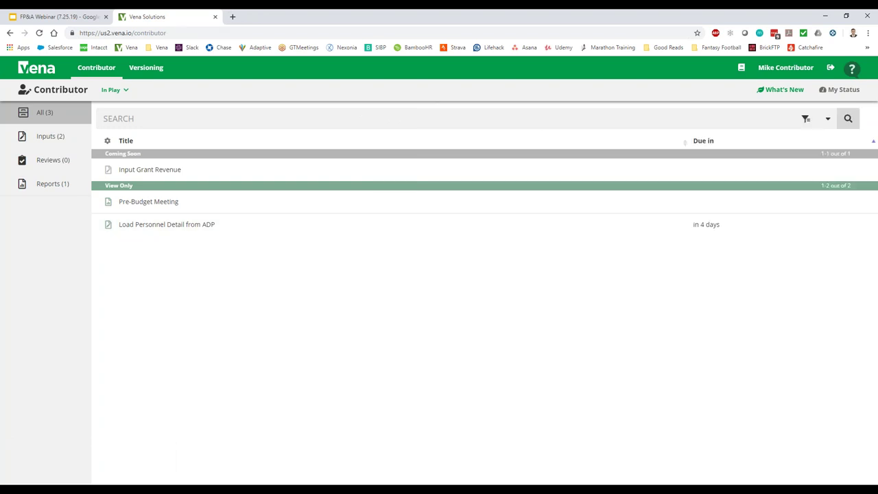
# Step: Review the Input Grant Revenue task details, then return to the Contributor task list
pyautogui.click(170, 173)
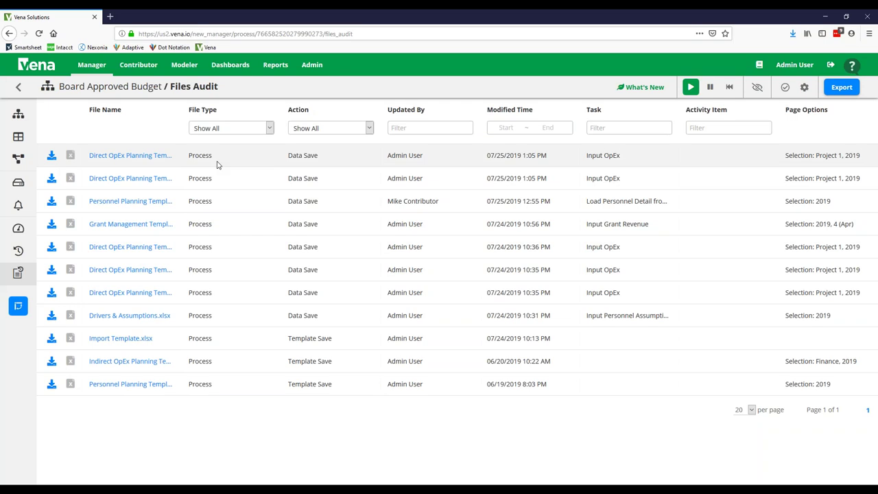
pyautogui.click(141, 73)
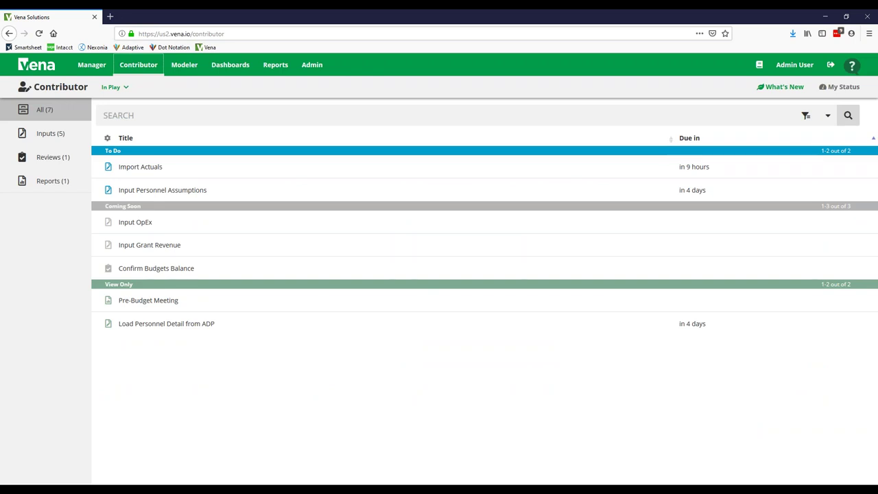
# Step: Submit the Import Actuals task, refresh the list, and close its details
pyautogui.click(159, 171)
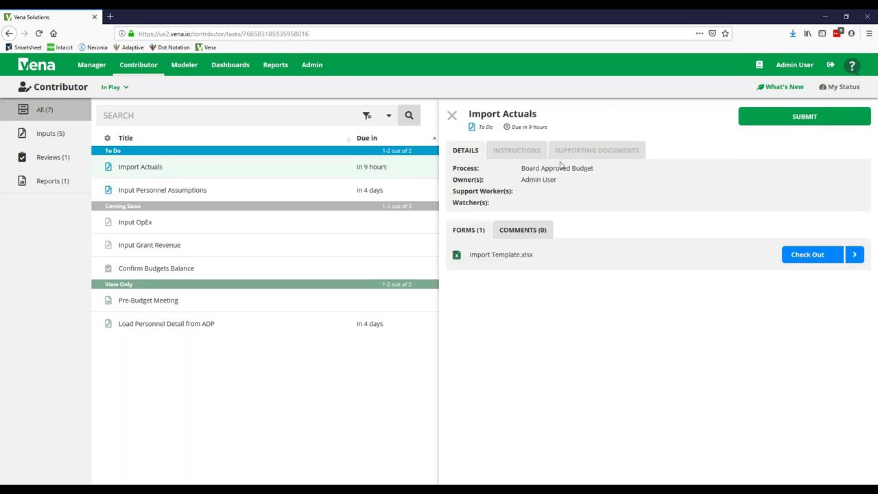
pyautogui.moveTo(470, 257); pyautogui.dragTo(533, 255)
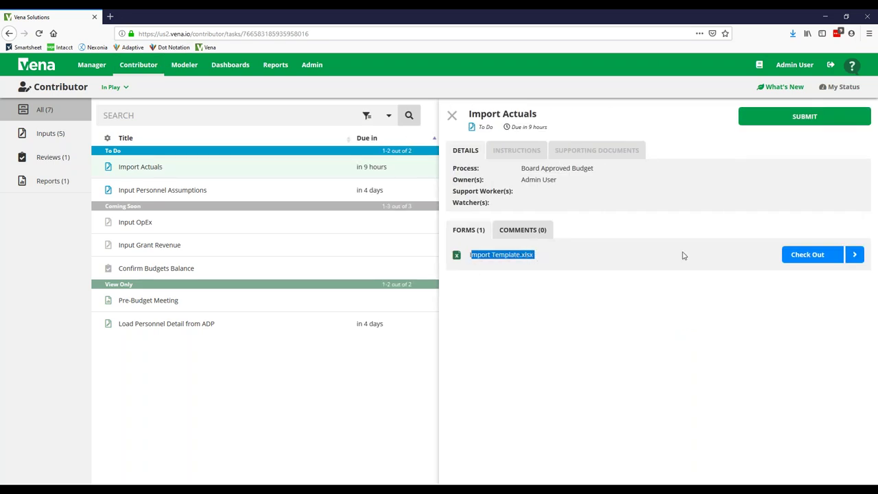
pyautogui.click(778, 128)
pyautogui.click(480, 276)
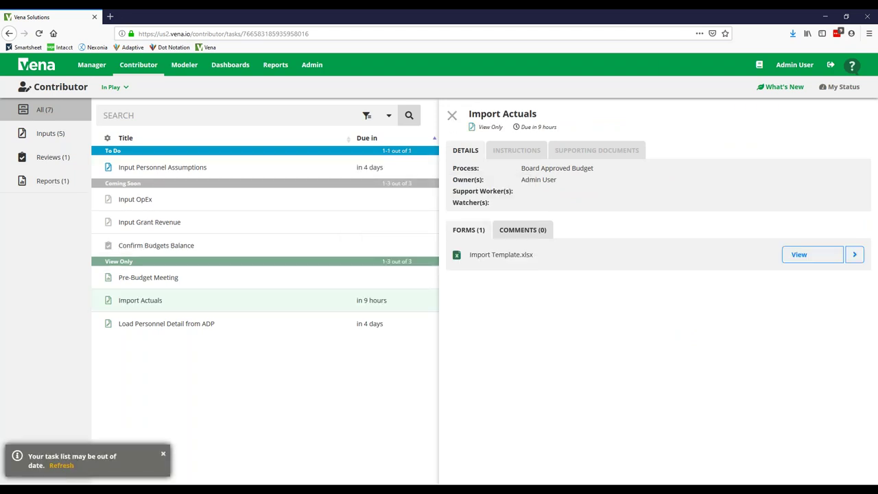
pyautogui.click(60, 466)
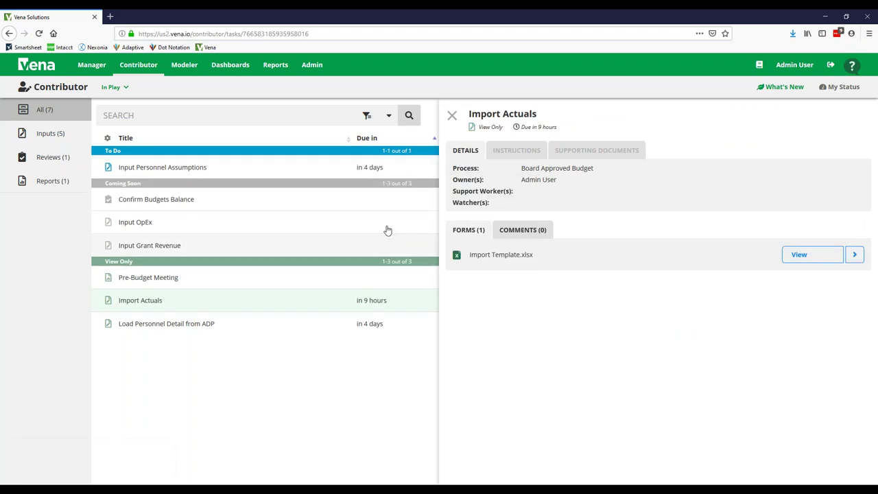
pyautogui.click(452, 115)
# Step: Submit the Input Personnel Assumptions task and refresh the task list
pyautogui.click(185, 169)
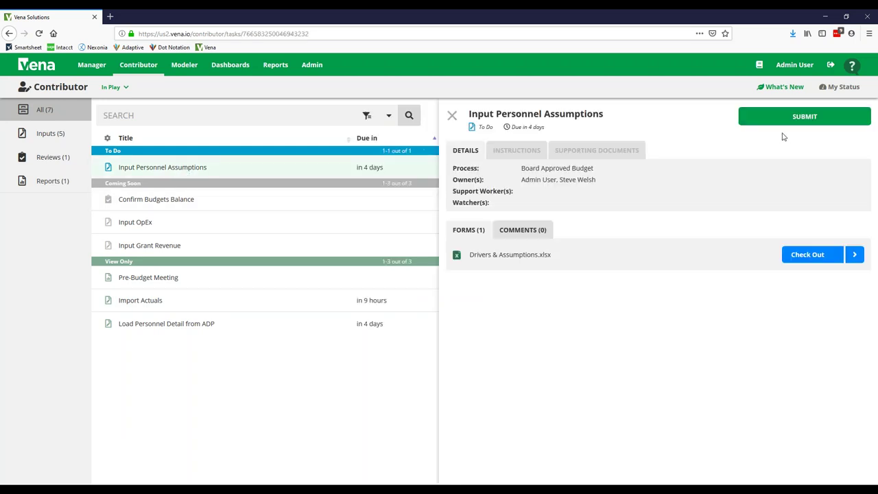
pyautogui.click(783, 118)
pyautogui.click(478, 283)
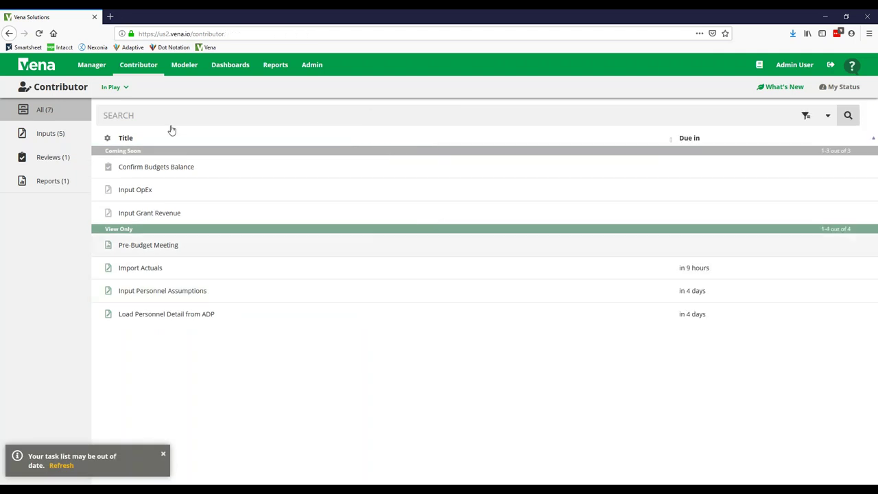
pyautogui.click(61, 465)
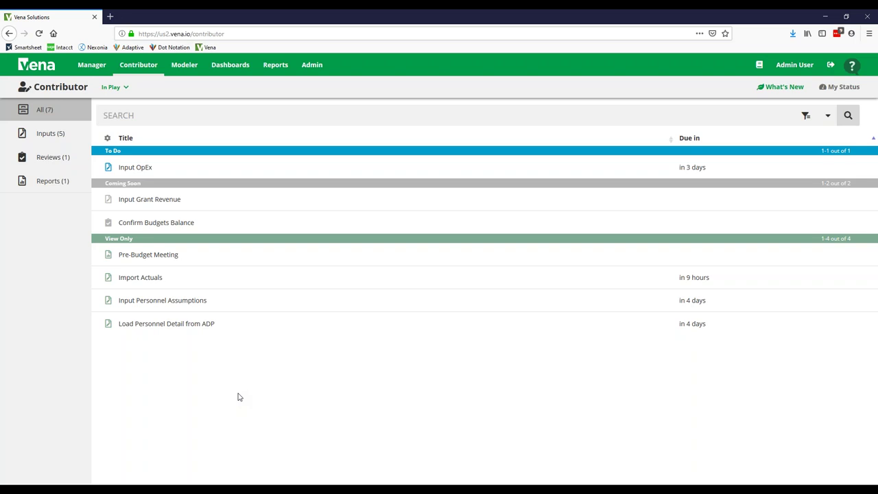
# Step: Open Board Approved Budget from Demo (NFP) in Designer via a new Manager tab
pyautogui.rightClick(93, 67)
pyautogui.click(102, 73)
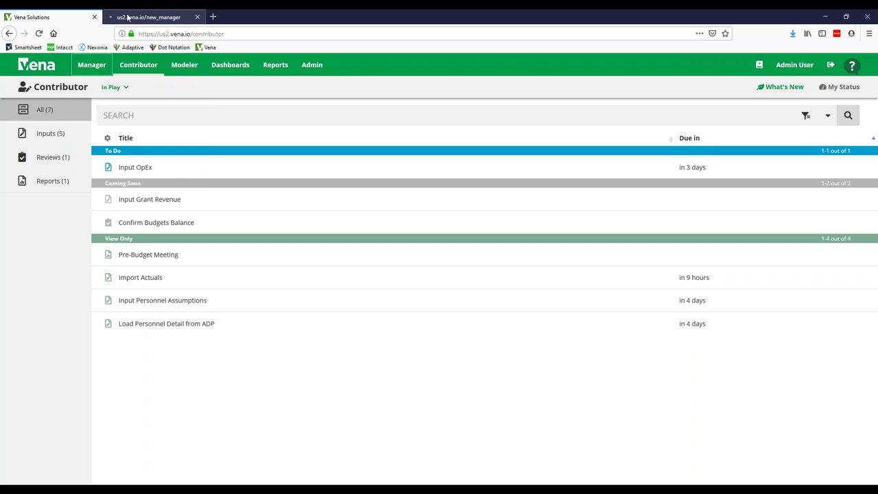
pyautogui.click(128, 17)
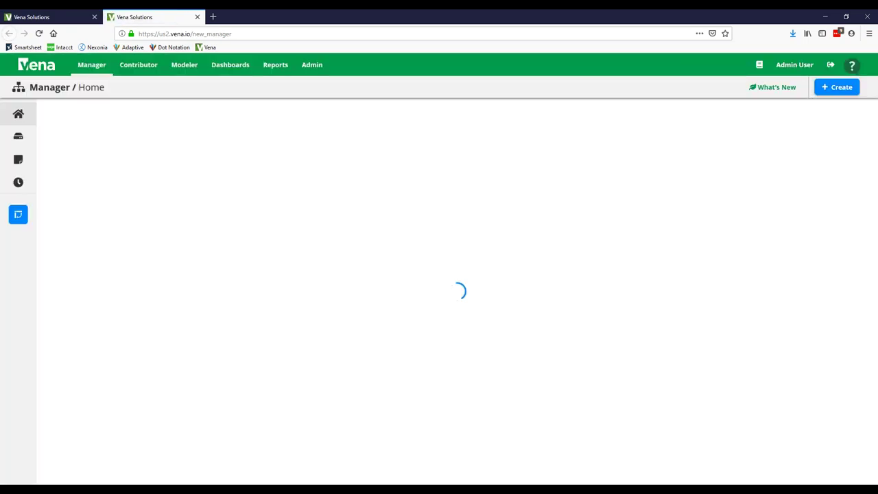
pyautogui.click(92, 281)
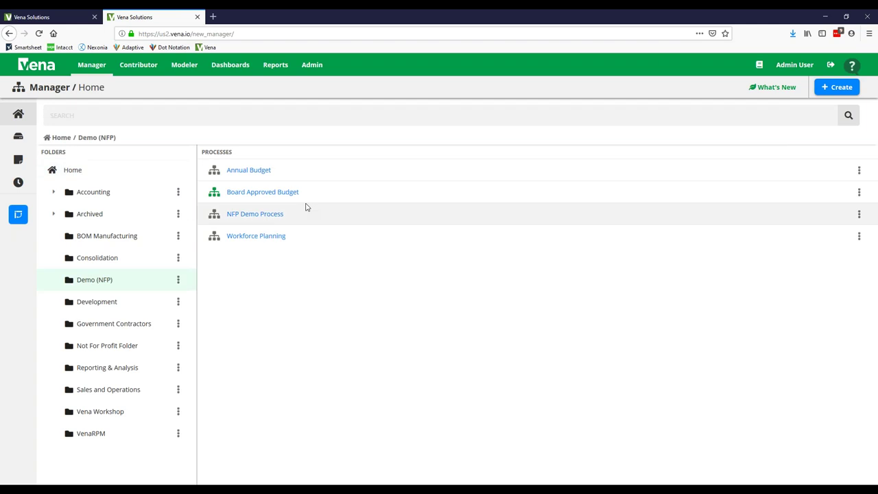
pyautogui.click(272, 197)
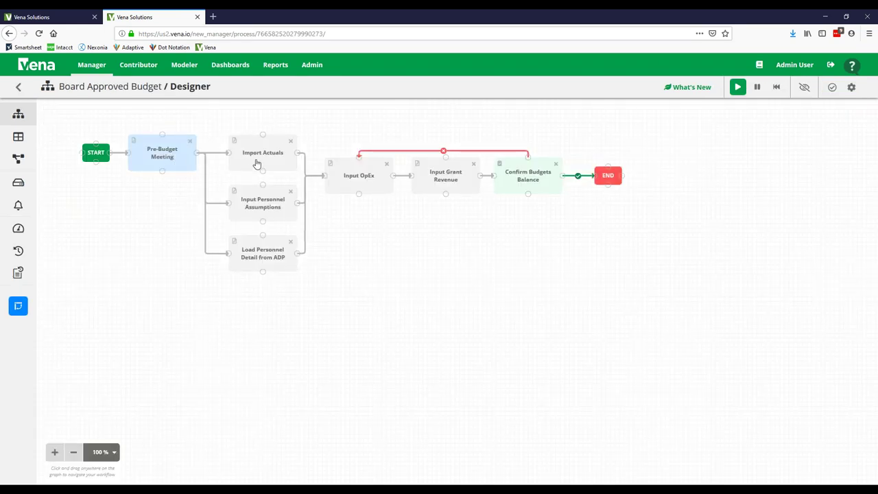
pyautogui.click(261, 216)
pyautogui.click(261, 245)
pyautogui.click(65, 15)
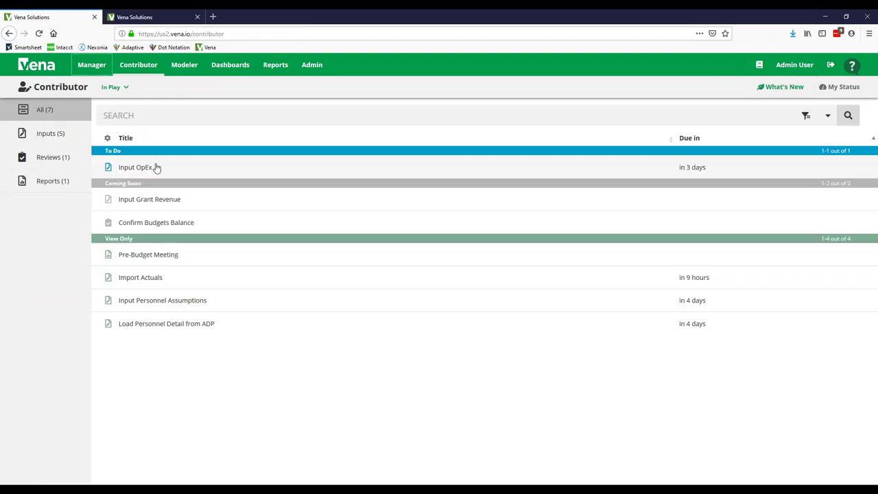
# Step: Check out Direct OpEx Planning Template.xlsx from the Input OpEx task into Excel
pyautogui.click(155, 168)
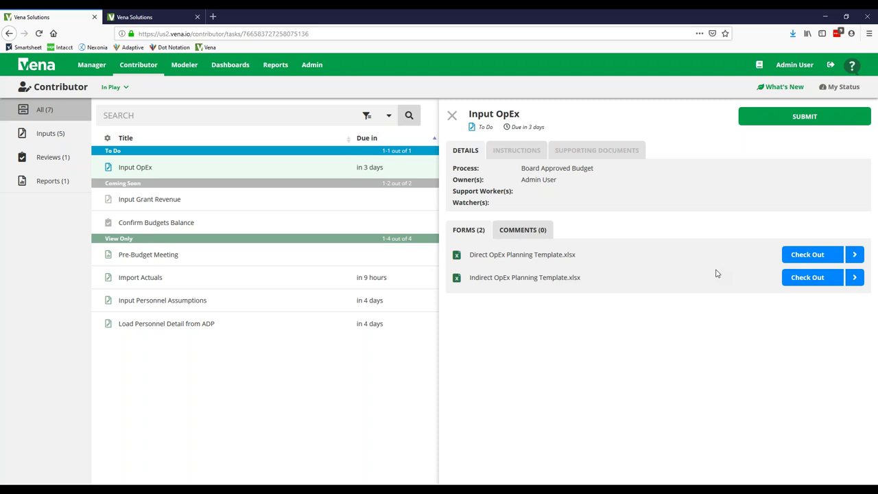
pyautogui.click(796, 255)
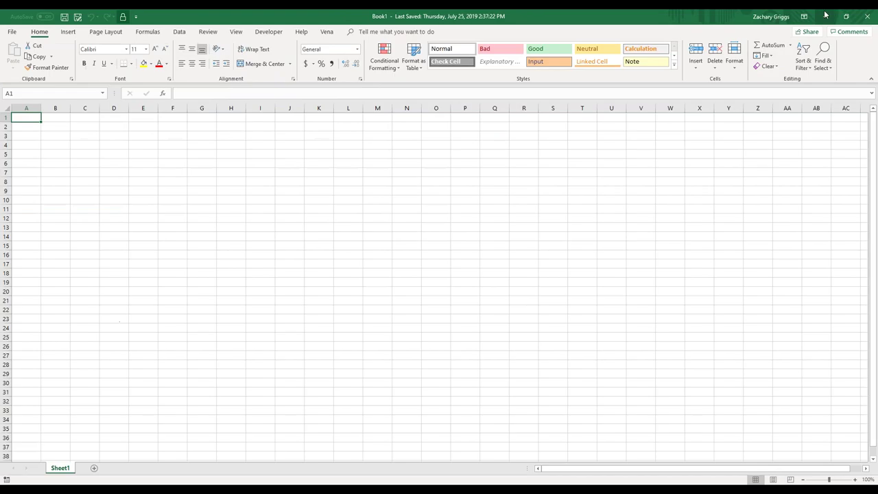
pyautogui.click(825, 16)
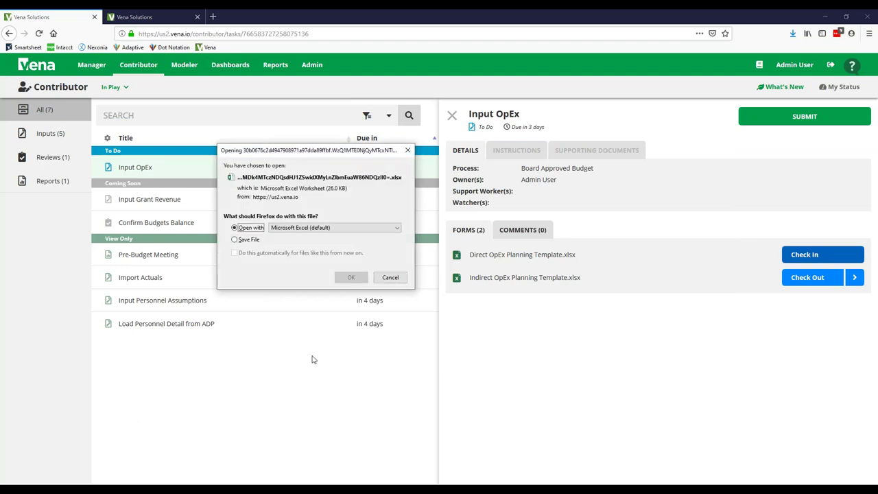
pyautogui.click(344, 277)
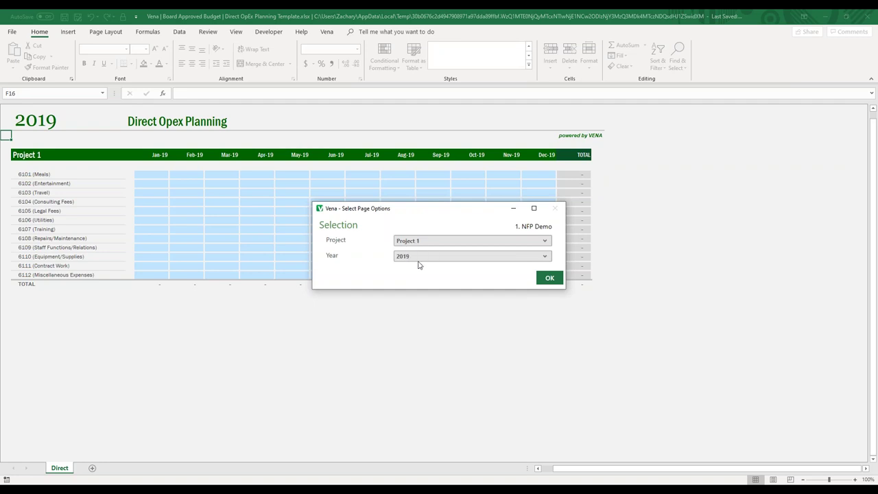
# Step: Accept Project 1 and 2019 page options, clear the Apr–Dec values, and refresh from Vena
pyautogui.click(542, 278)
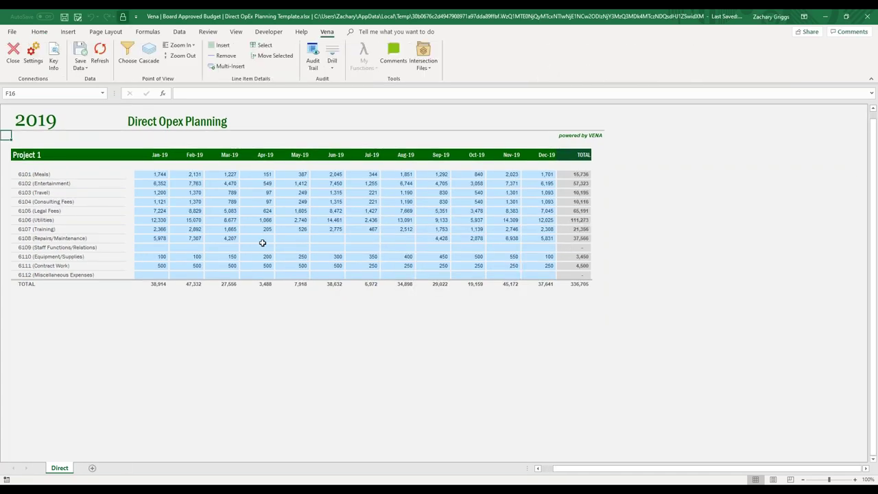
pyautogui.moveTo(257, 183); pyautogui.dragTo(288, 201)
pyautogui.moveTo(535, 303); pyautogui.dragTo(564, 316)
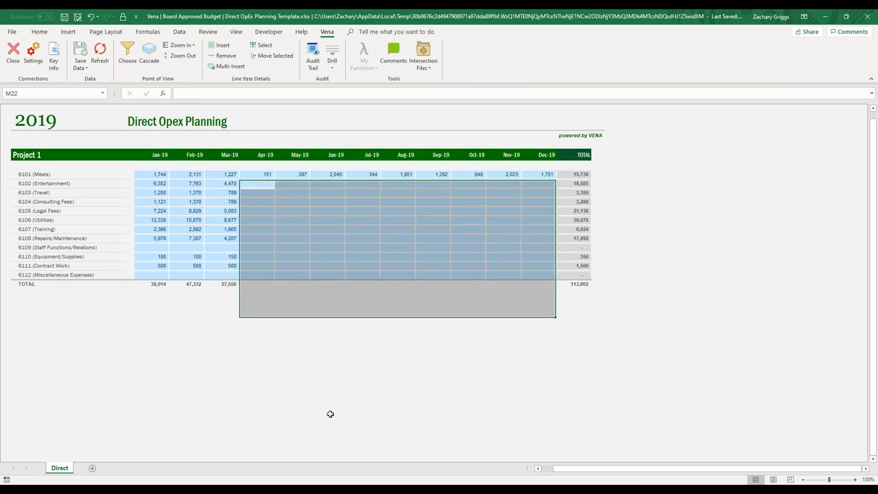
pyautogui.press('Delete')
pyautogui.click(330, 413)
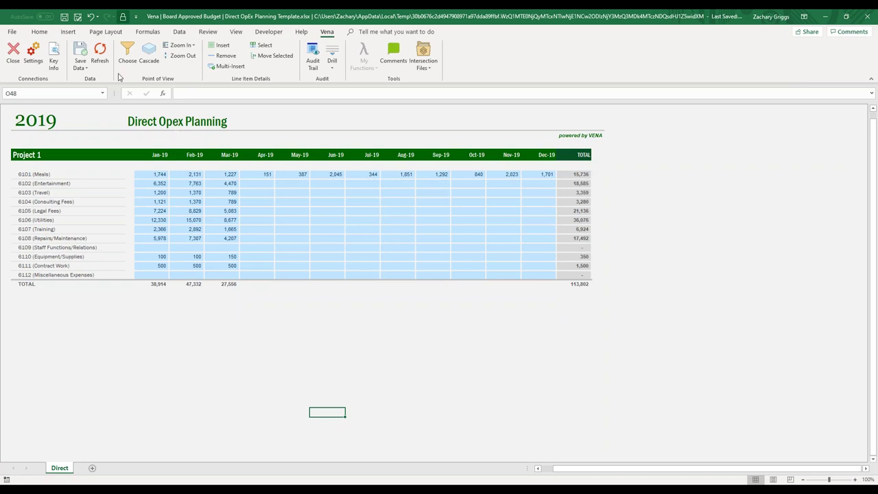
pyautogui.click(99, 55)
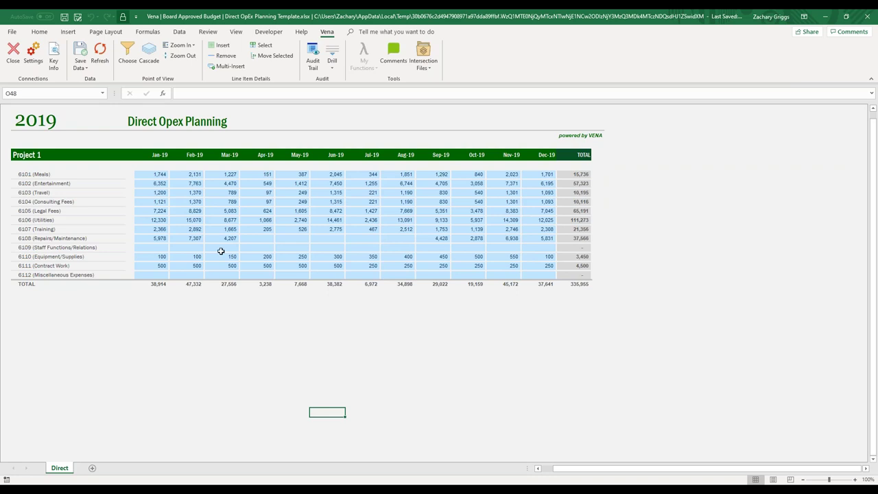
# Step: Enter 200 in Contract Work from Jan-19 through Dec-19 and save to Vena
pyautogui.click(152, 266)
pyautogui.press('Down')
pyautogui.click(152, 266)
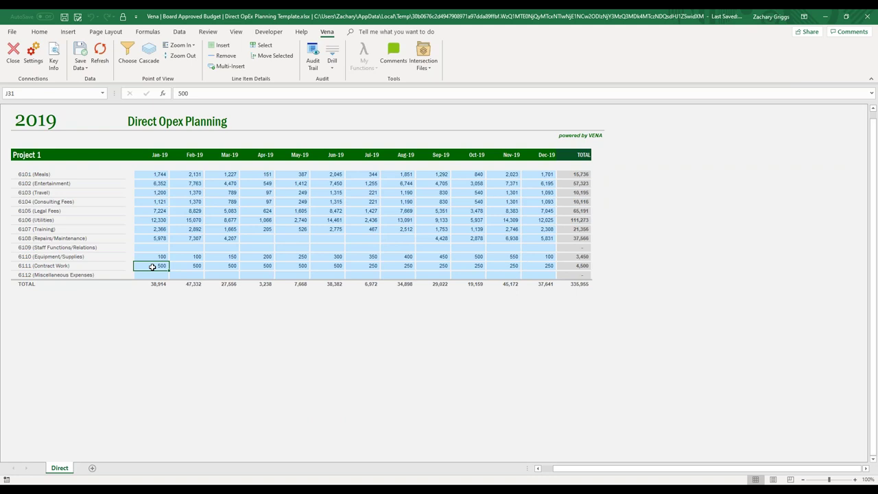
pyautogui.write('200')
pyautogui.press('Return')
pyautogui.click(152, 266)
pyautogui.moveTo(169, 270); pyautogui.dragTo(547, 274)
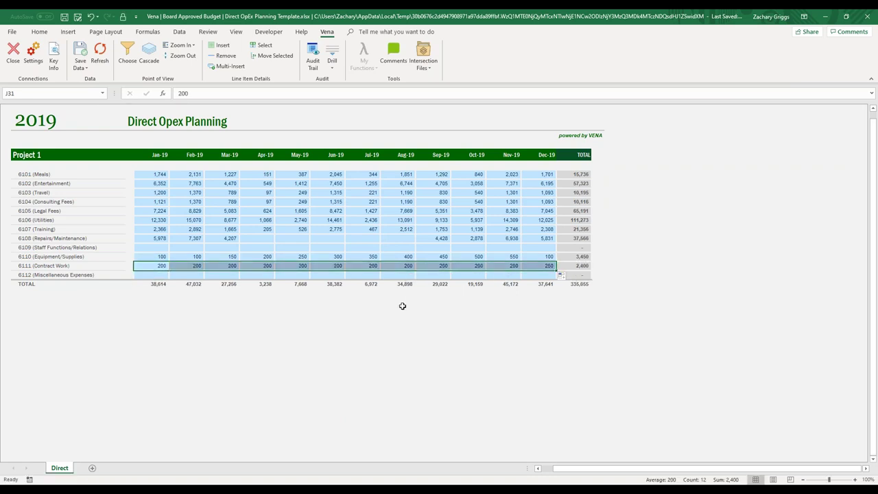
pyautogui.click(330, 220)
pyautogui.click(80, 55)
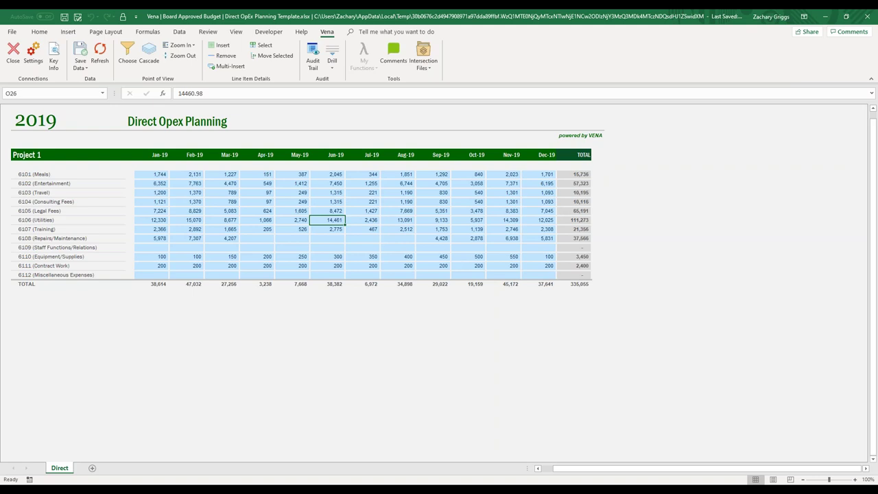
# Step: Clear the Mar–Jun values from row 6106 to TOTAL and reload from Vena
pyautogui.moveTo(223, 220); pyautogui.dragTo(333, 282)
pyautogui.press('Delete')
pyautogui.click(99, 58)
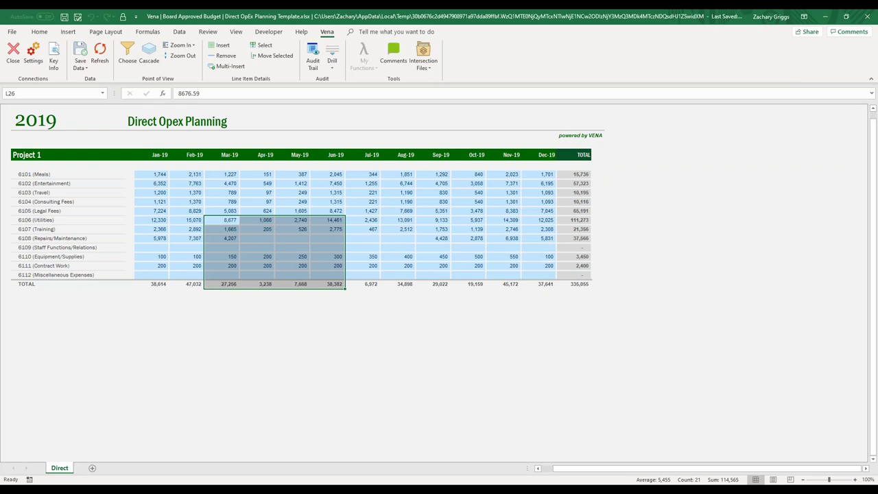
# Step: Set Contract Work to 500 for Jan-19 and Feb-19 and save to Vena
pyautogui.click(182, 260)
pyautogui.click(152, 265)
pyautogui.write('500')
pyautogui.press('Tab')
pyautogui.write('500')
pyautogui.press('Return')
pyautogui.click(84, 54)
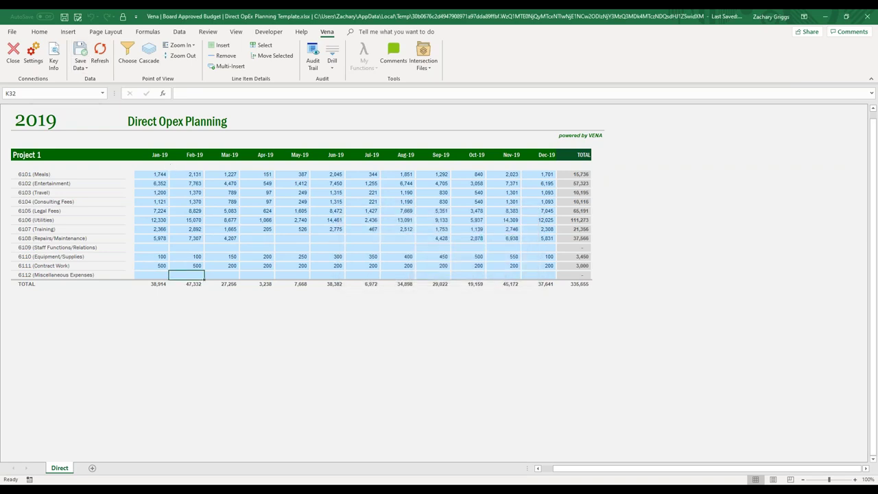
pyautogui.click(146, 257)
pyautogui.click(148, 264)
pyautogui.moveTo(168, 270); pyautogui.dragTo(197, 266)
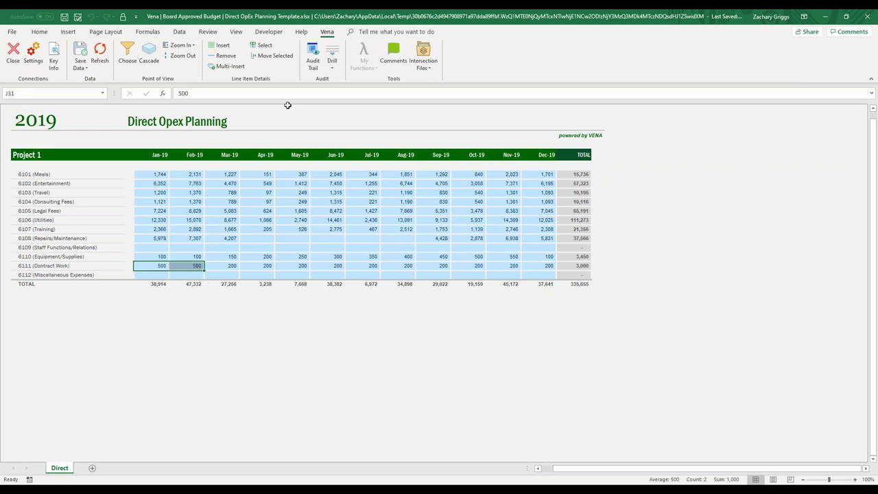
# Step: Compare the two latest Thursday 2:42 PM Input OpEx saves from the Vena audit trail
pyautogui.click(312, 55)
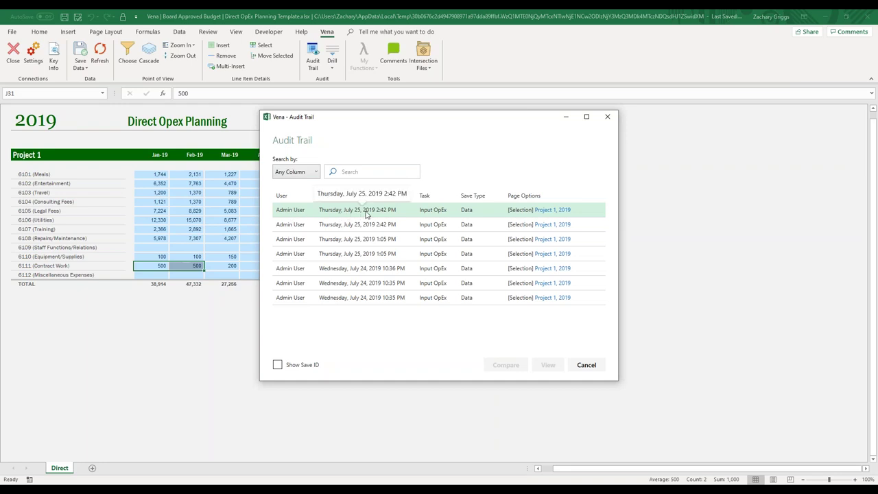
pyautogui.click(472, 214)
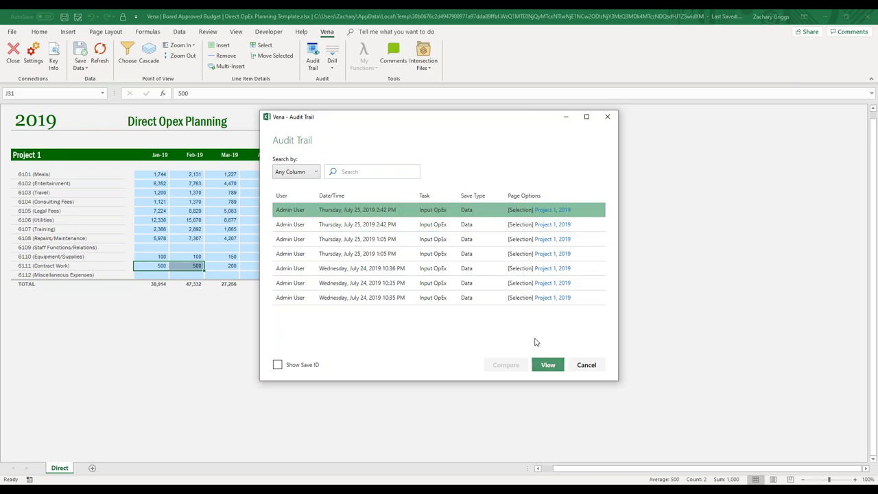
pyautogui.click(494, 297)
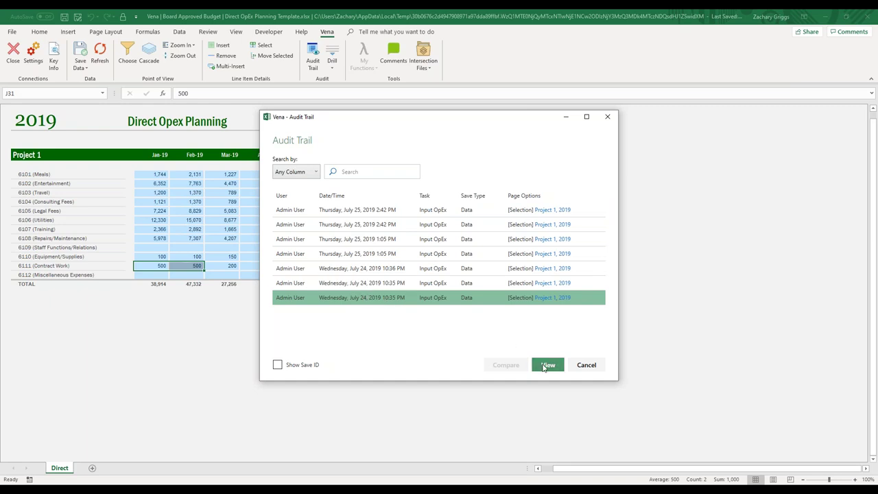
pyautogui.click(470, 207)
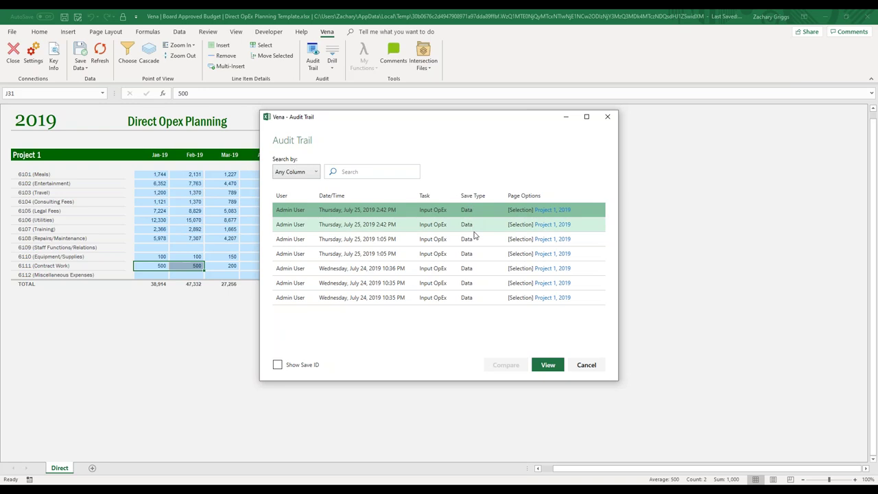
pyautogui.keyDown('ctrl'); pyautogui.click(472, 224); pyautogui.keyUp('ctrl')
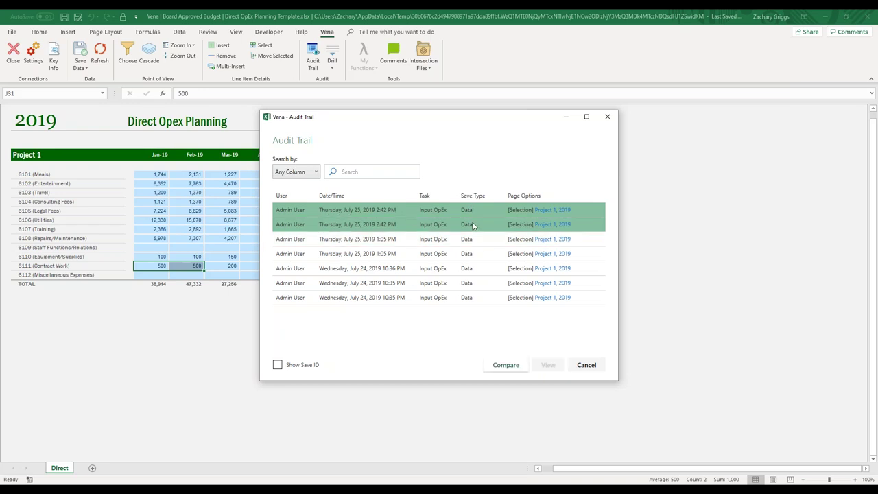
pyautogui.click(506, 365)
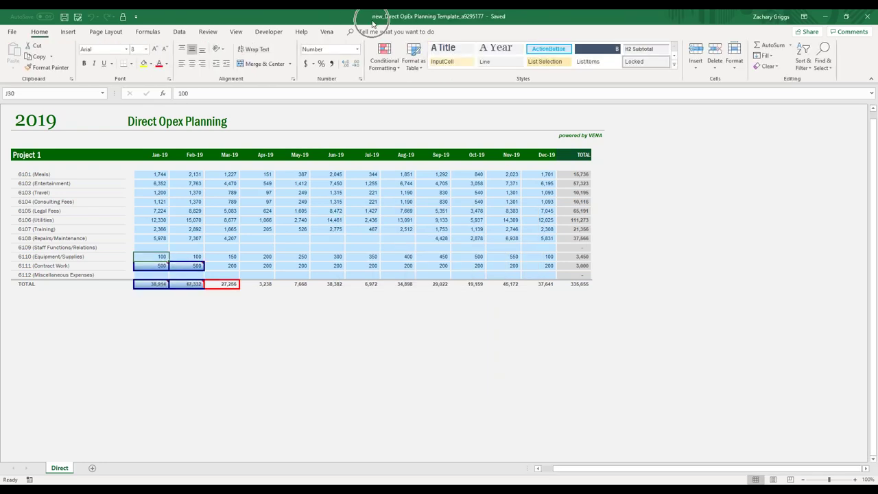
# Step: Read the Jan-19 and Feb-19 Contract Work change notes (200 to 500), then close both comparison workbooks
pyautogui.click(154, 265)
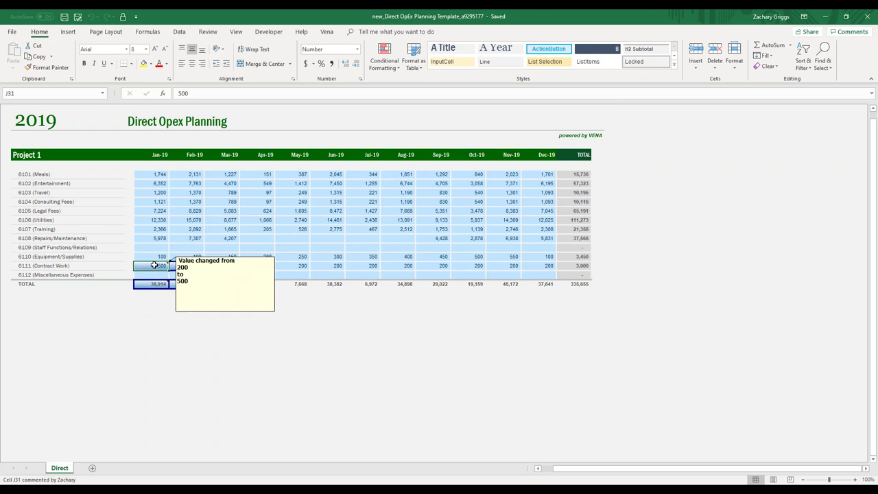
pyautogui.click(188, 256)
pyautogui.click(186, 264)
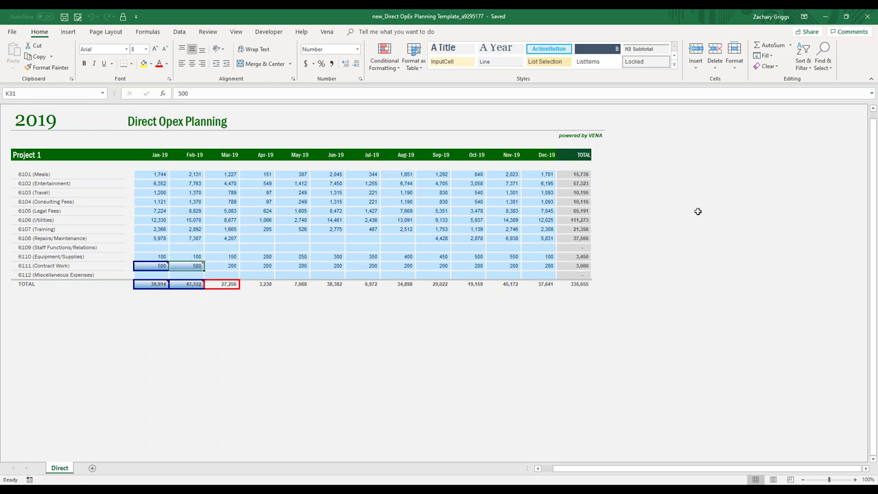
pyautogui.click(867, 16)
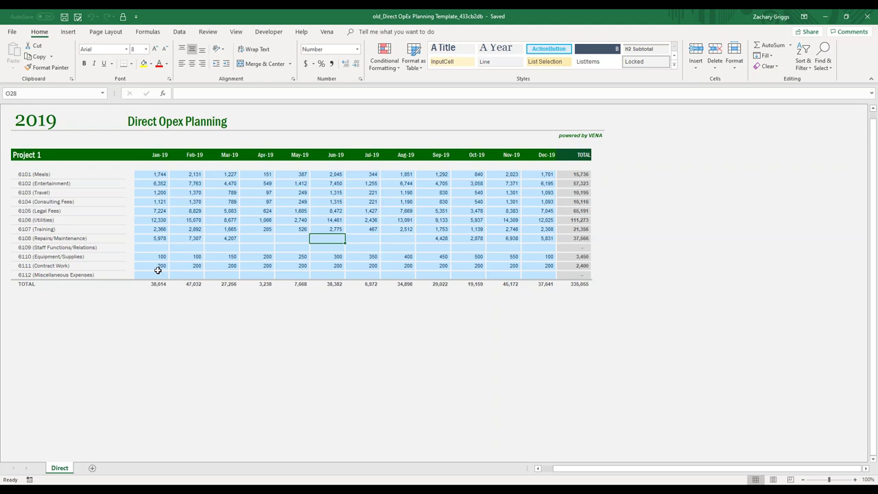
pyautogui.click(867, 16)
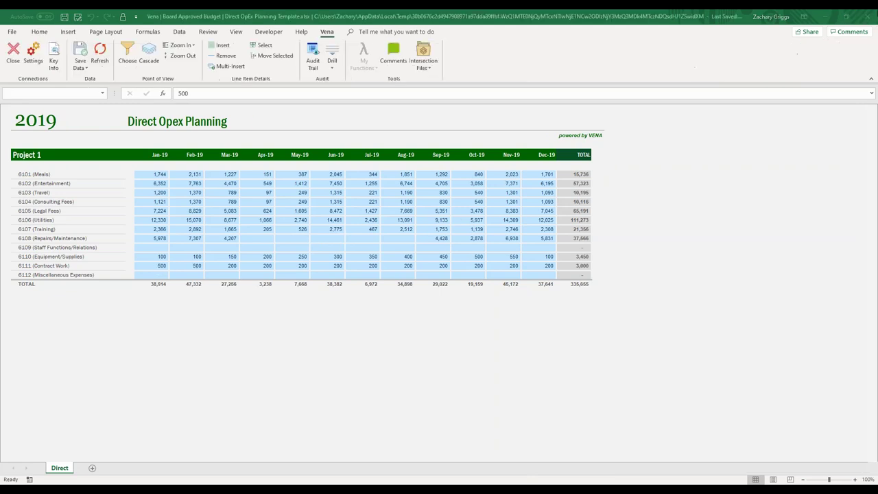
# Step: Drill into the save history of Jan-19 Contract Work (J31) and view the 2:42 PM save valued 200
pyautogui.click(291, 229)
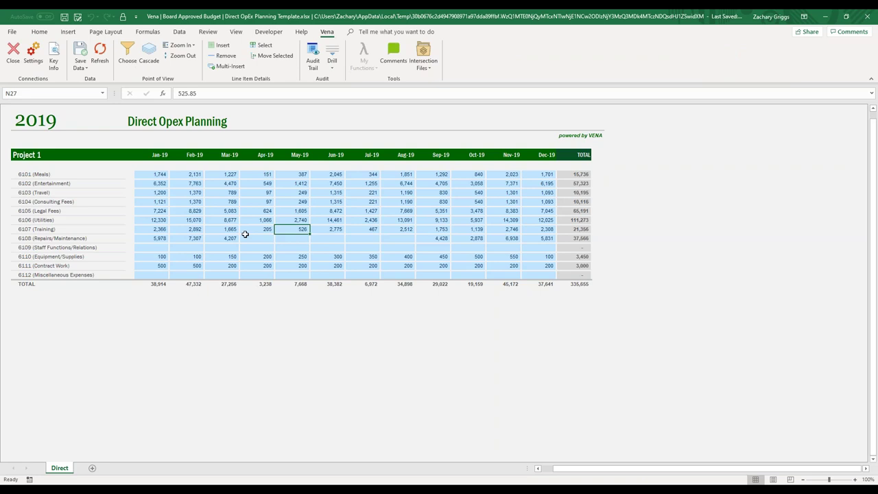
pyautogui.click(155, 264)
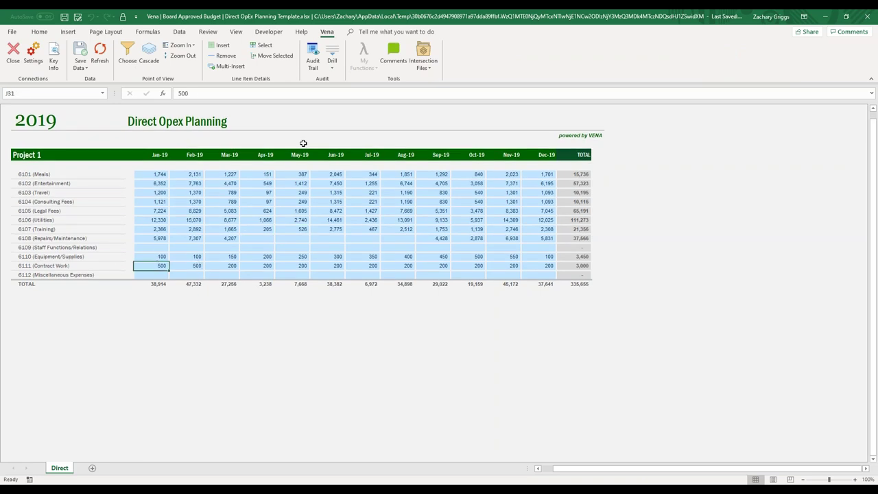
pyautogui.click(334, 64)
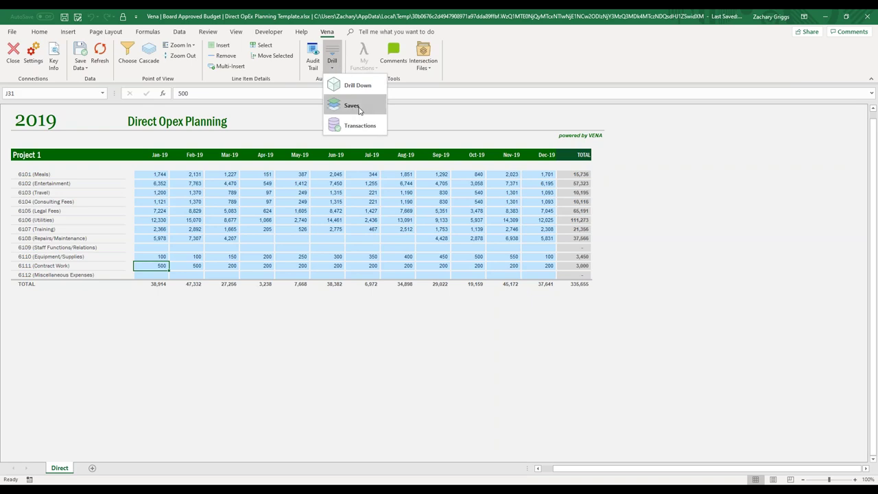
pyautogui.click(351, 105)
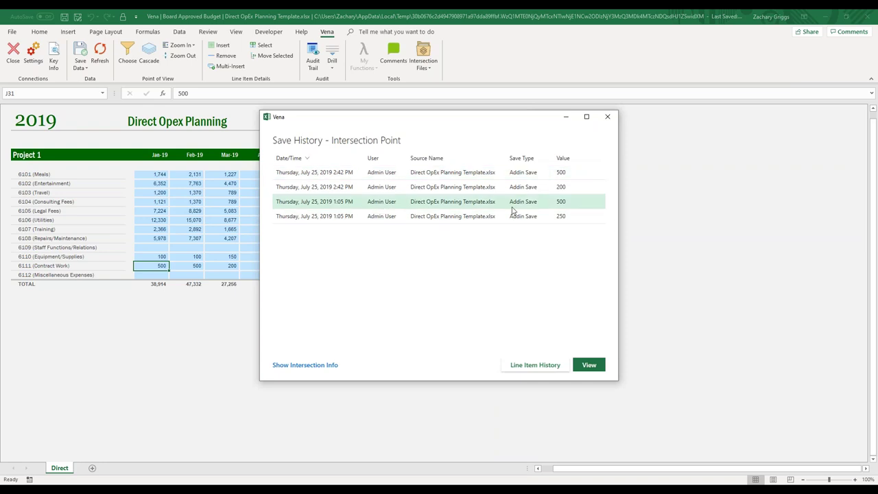
pyautogui.click(574, 190)
pyautogui.click(574, 177)
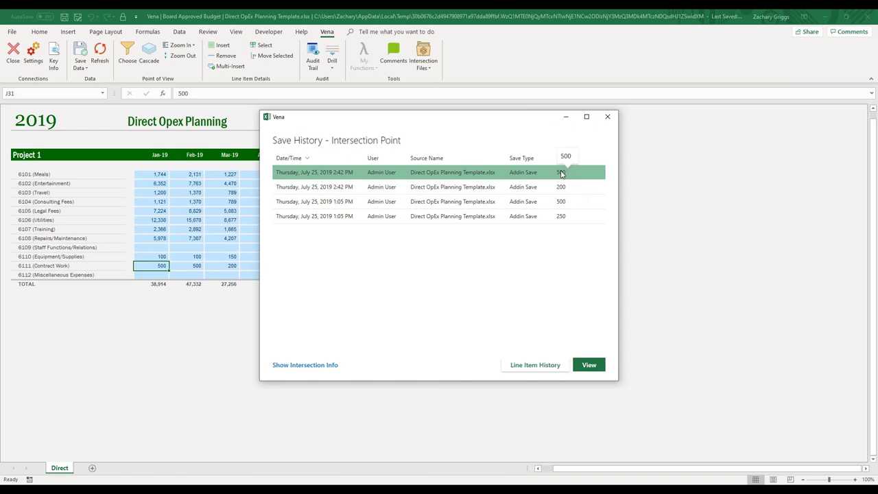
pyautogui.click(561, 186)
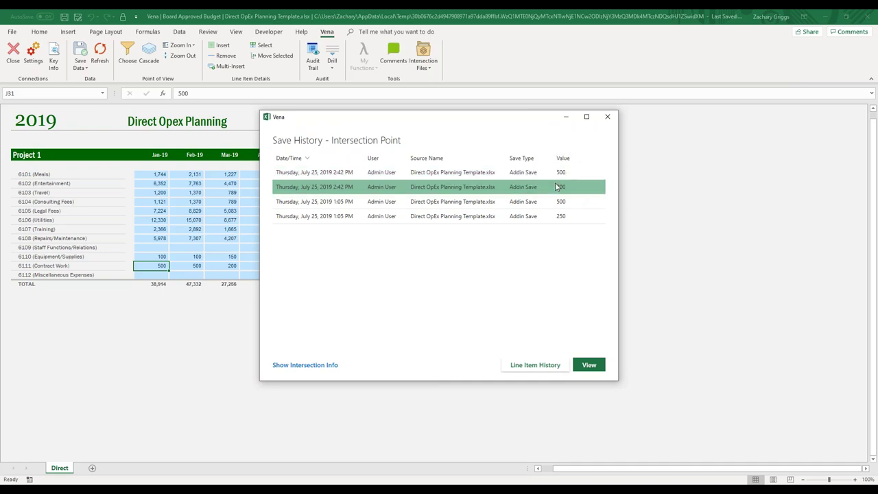
pyautogui.click(588, 365)
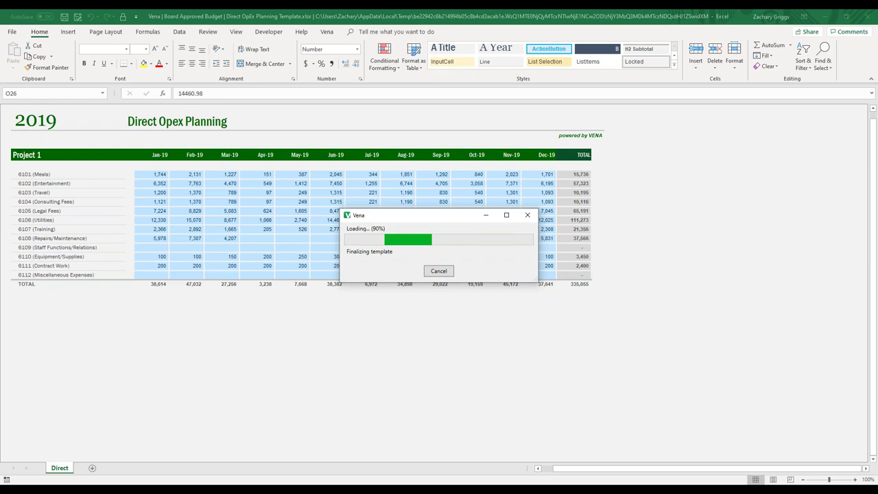
# Step: Confirm Jan Contract Work reads 200 in the old save, then select Project 1 in the live workbook
pyautogui.click(157, 268)
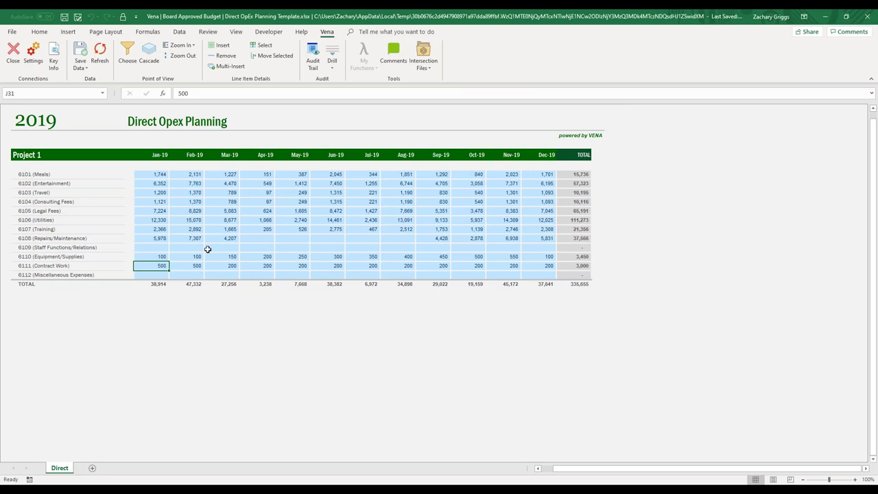
pyautogui.click(176, 209)
# Step: Change the page options from Project 1 to Project 2, loading its 333,879 Direct OpEx plan
pyautogui.click(36, 155)
pyautogui.click(127, 55)
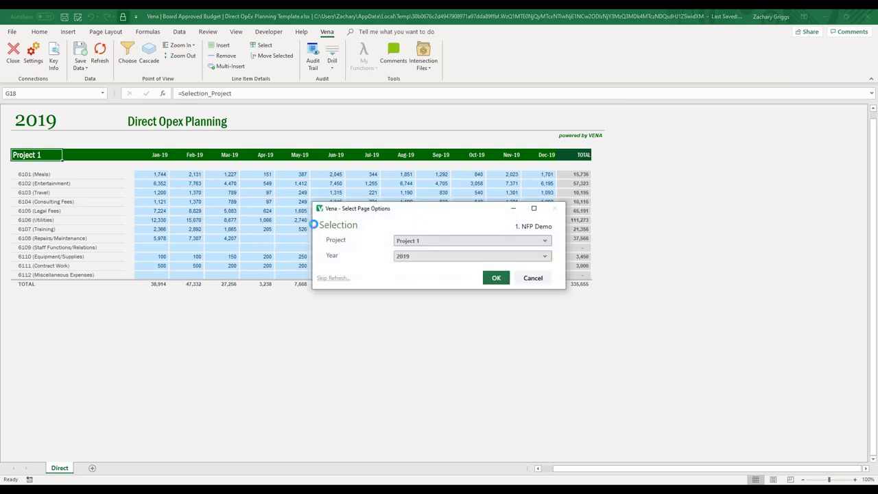
pyautogui.click(429, 245)
pyautogui.click(427, 296)
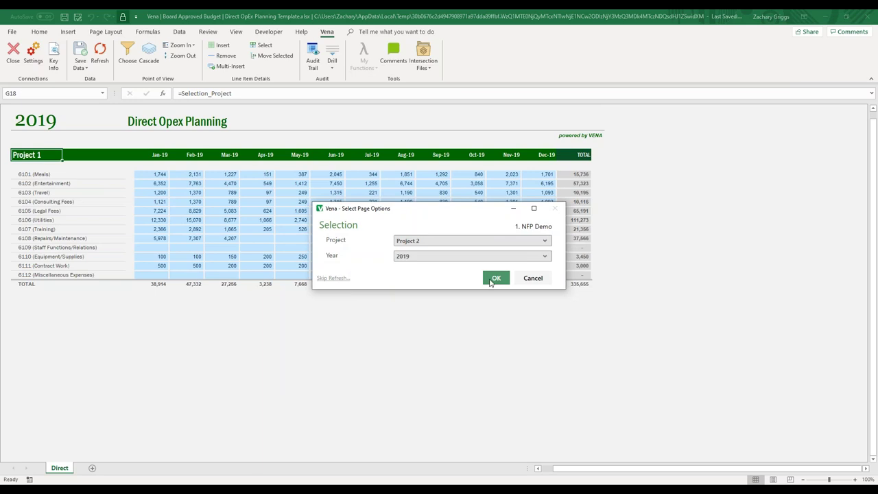
pyautogui.click(496, 279)
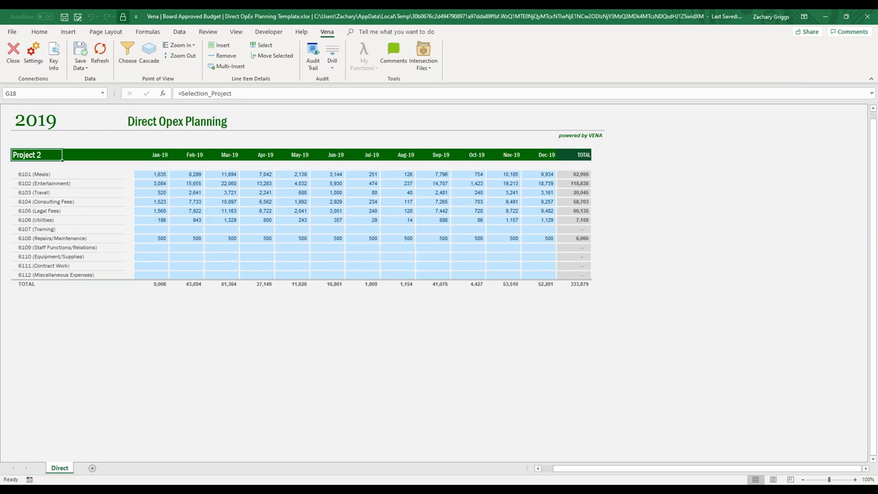
pyautogui.click(148, 61)
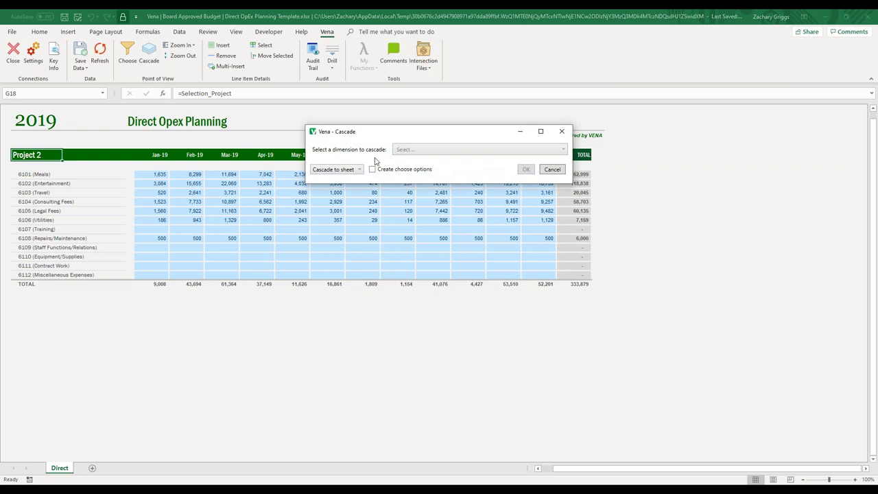
# Step: Cascade the Direct sheet by Project for Project 1 and Project 2, and review the new sheets
pyautogui.click(407, 155)
pyautogui.click(410, 170)
pyautogui.click(349, 218)
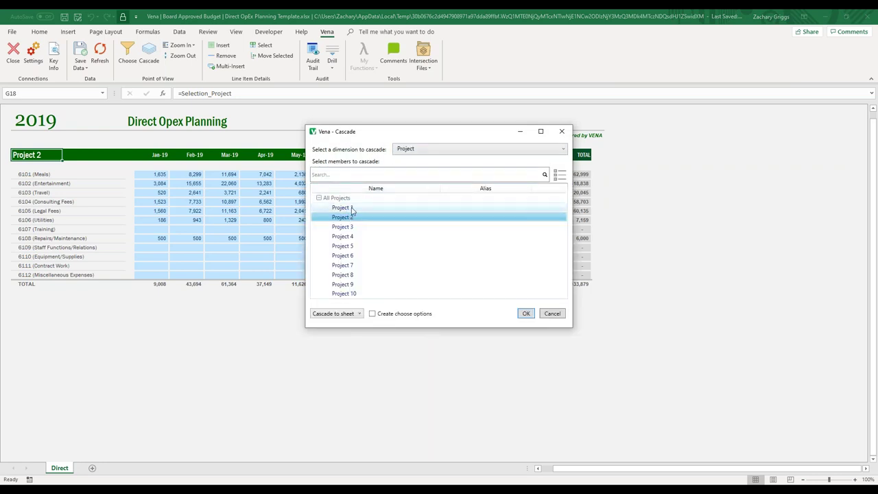
pyautogui.keyDown('ctrl'); pyautogui.click(352, 208); pyautogui.keyUp('ctrl')
pyautogui.click(523, 313)
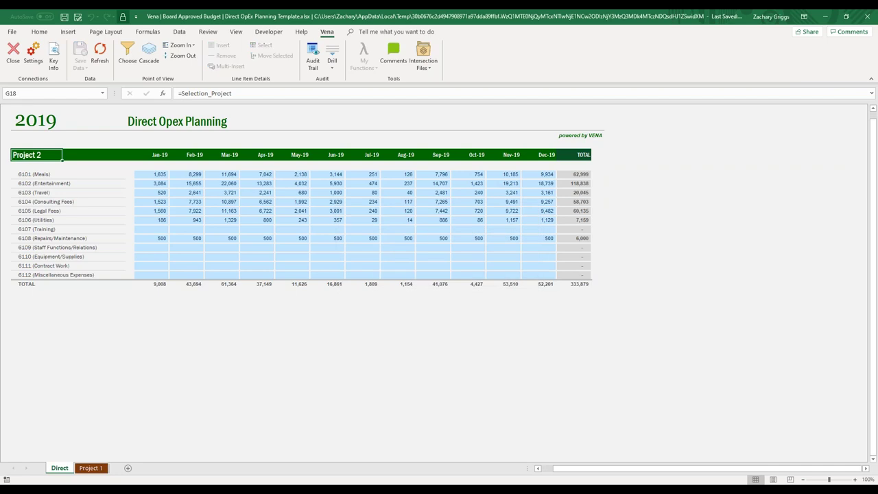
pyautogui.click(90, 468)
pyautogui.click(59, 467)
pyautogui.click(90, 467)
pyautogui.click(71, 468)
# Step: Close the Direct OpEx workbook, checking it back in to Vena
pyautogui.click(476, 231)
pyautogui.click(867, 16)
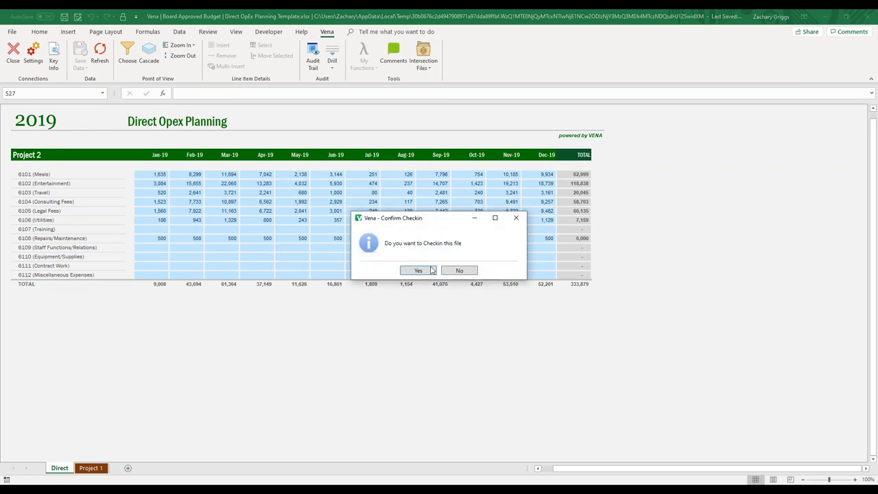
pyautogui.click(431, 269)
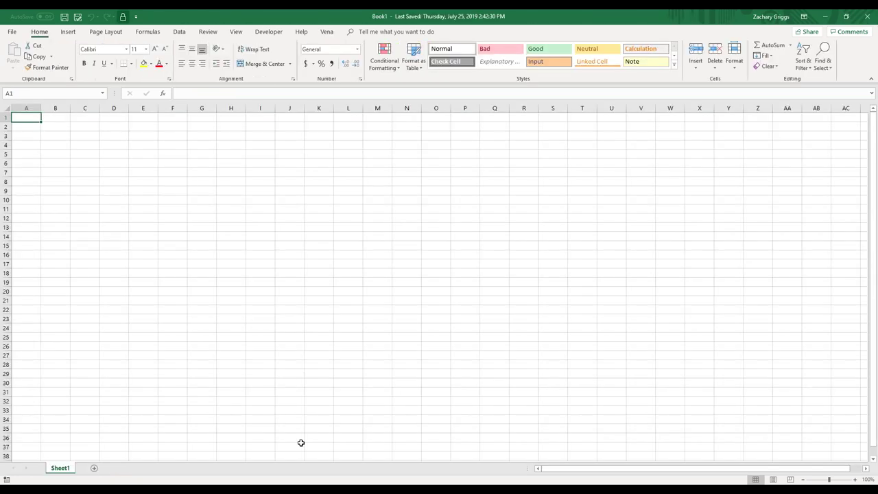
pyautogui.hotkey('alt', 'Tab')
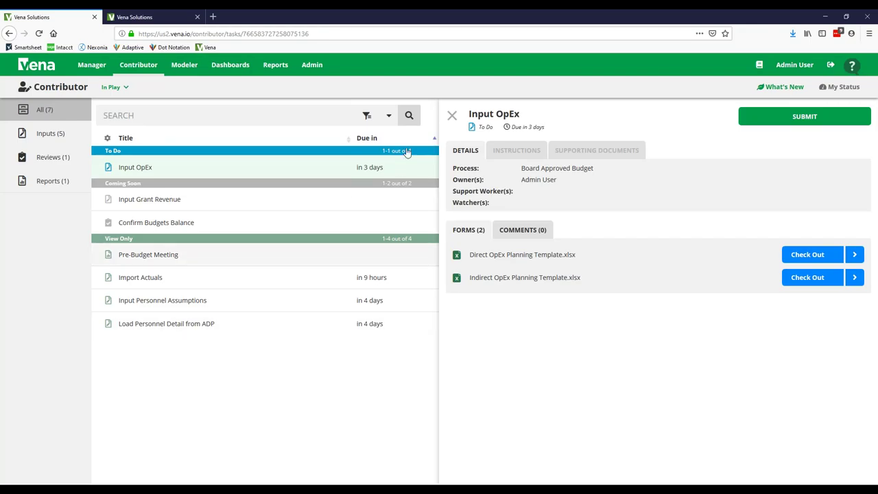
# Step: Submit and confirm the Input OpEx task, refresh the task list, then move to the Designer
pyautogui.click(774, 124)
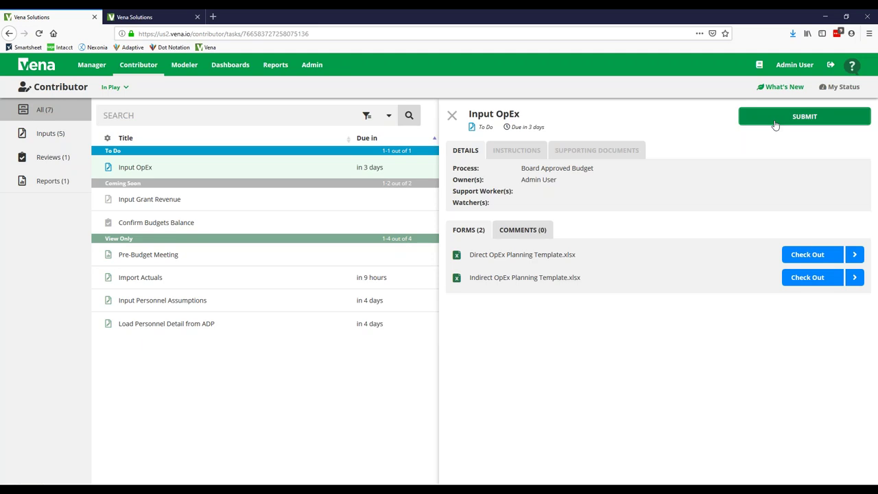
pyautogui.click(481, 274)
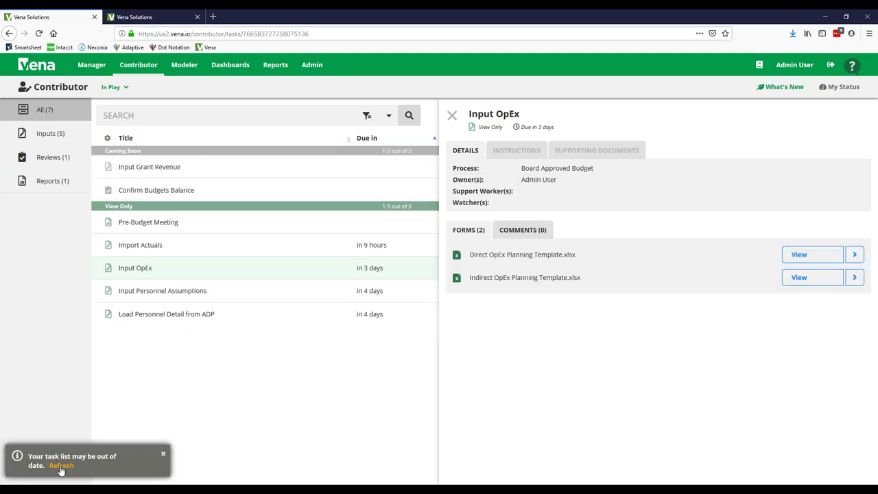
pyautogui.click(60, 465)
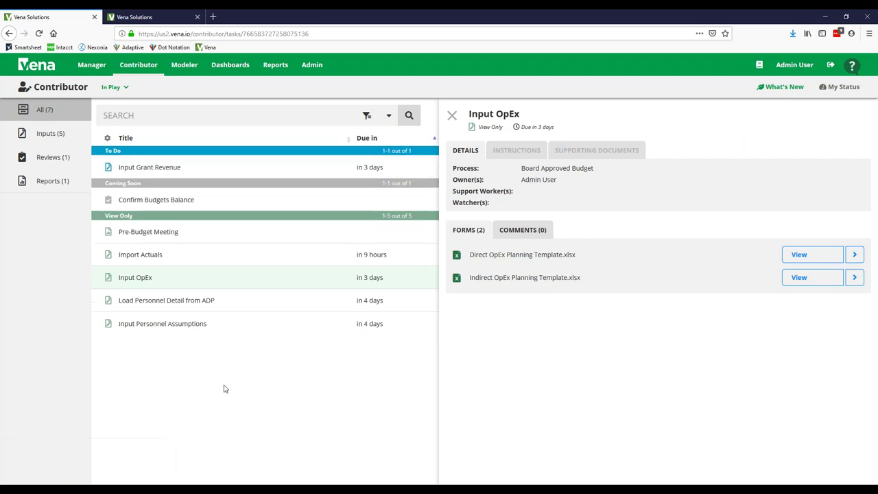
pyautogui.hotkey('ctrl', 'Tab')
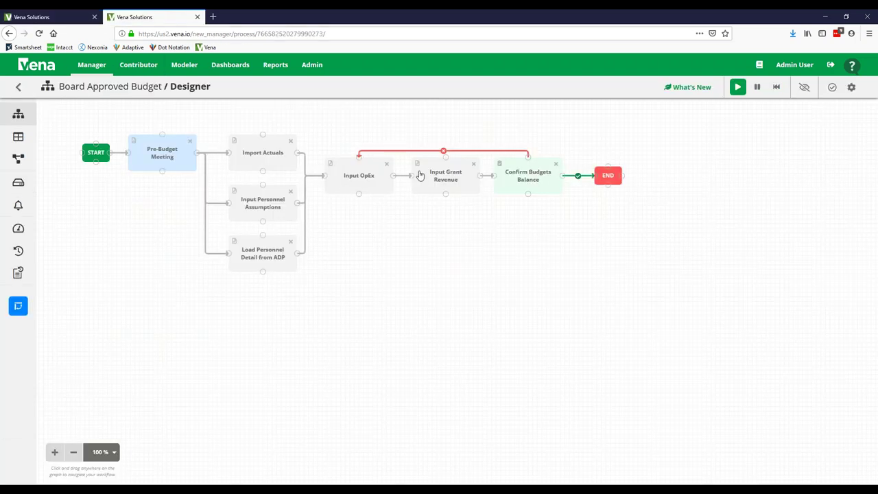
# Step: Check out the Grant Management Template from the Input Grant Revenue task into Excel
pyautogui.click(364, 181)
pyautogui.click(446, 185)
pyautogui.click(48, 16)
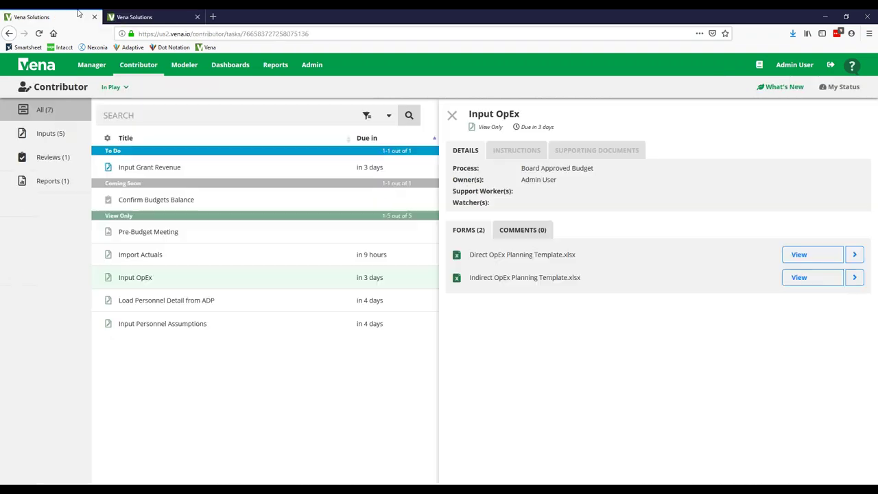
pyautogui.click(228, 166)
pyautogui.click(812, 254)
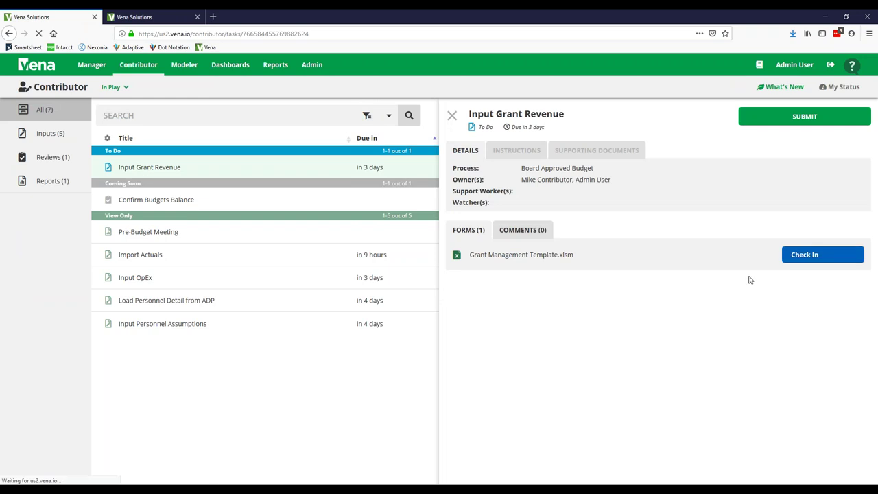
pyautogui.click(348, 277)
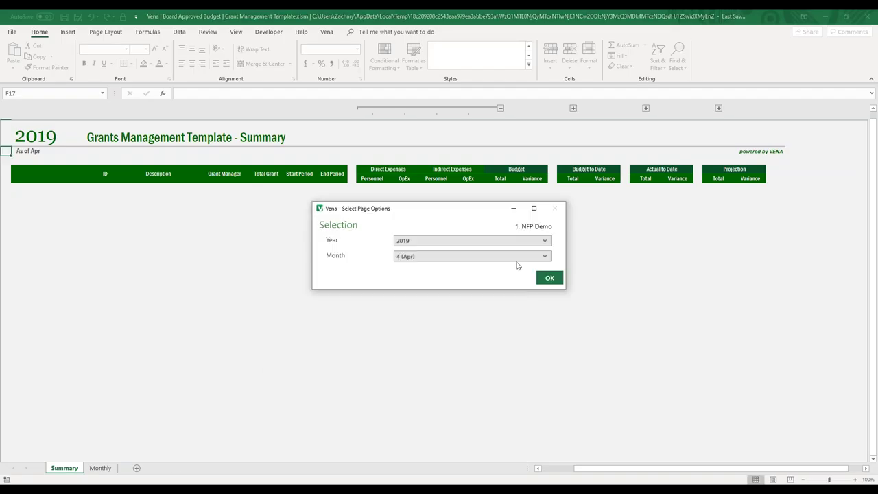
# Step: Load the Grants summary for 2019, April and collapse the Direct and Indirect Expenses columns
pyautogui.click(549, 279)
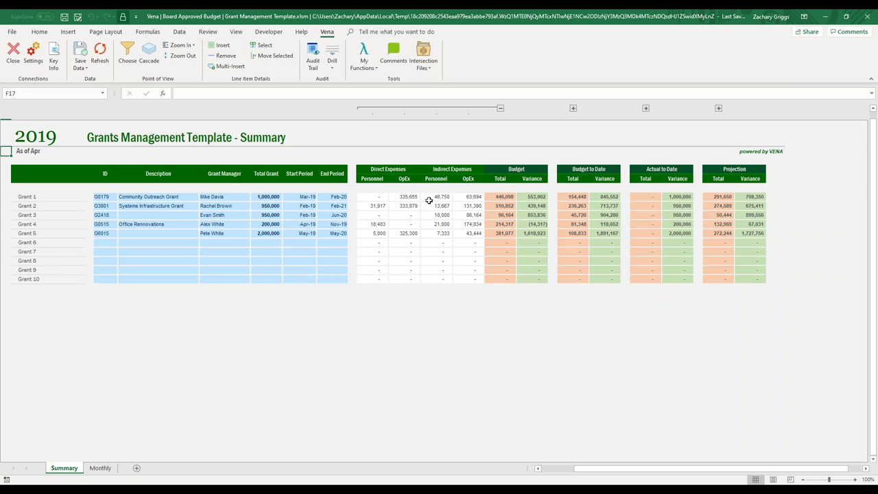
pyautogui.click(500, 107)
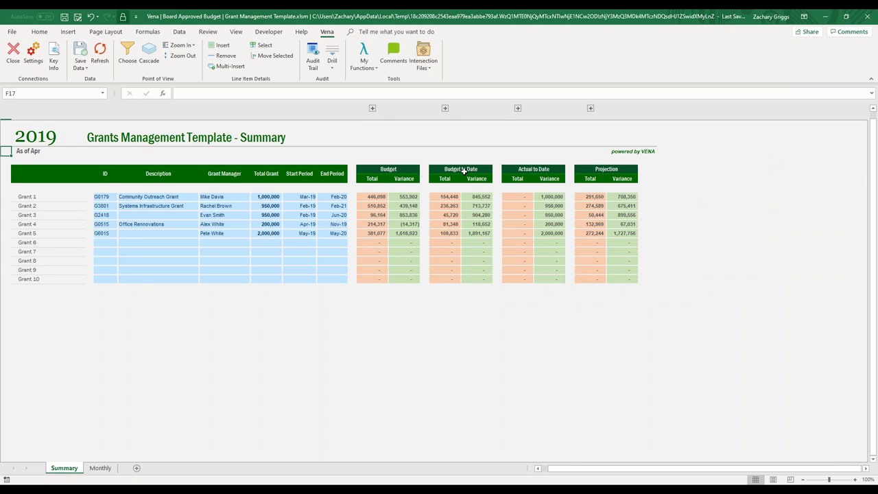
# Step: Select the grants' Actual to Date totals, then re-expand the Direct and Indirect Expenses columns
pyautogui.moveTo(520, 196); pyautogui.dragTo(521, 233)
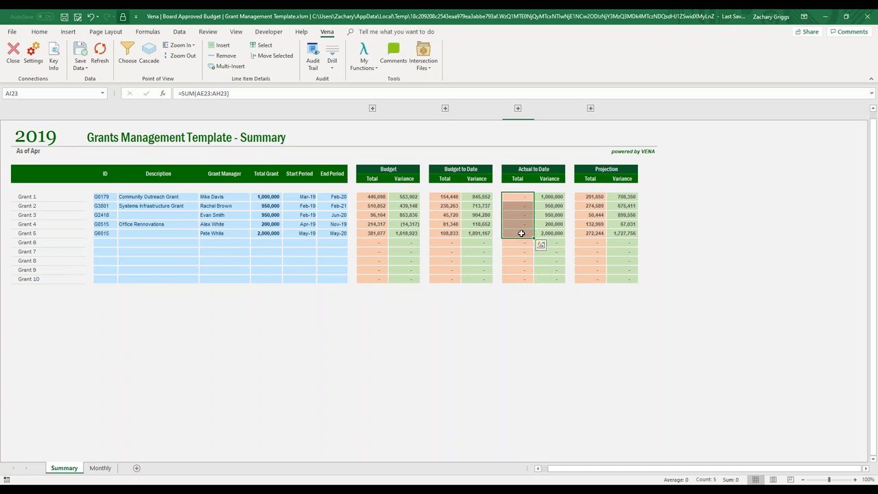
pyautogui.click(621, 188)
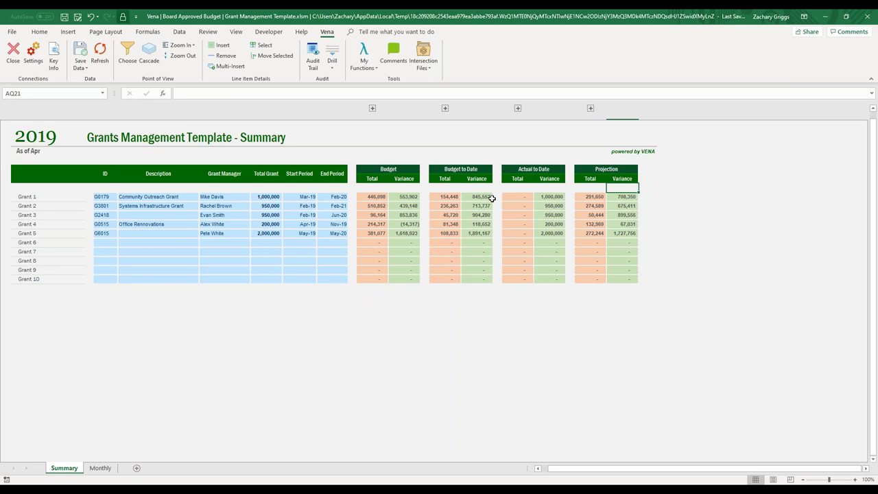
pyautogui.click(372, 108)
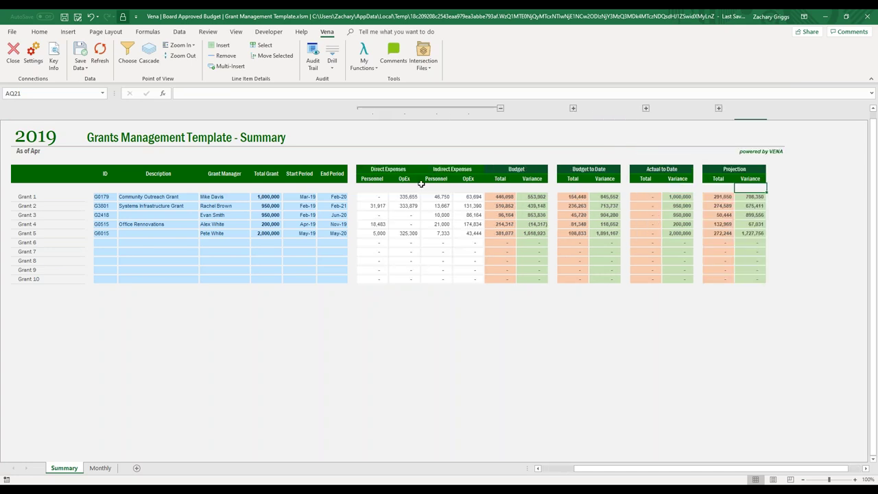
# Step: Select the Direct Expenses and OpEx headers, then move to the Monthly View sheet for Grant 5
pyautogui.click(373, 179)
pyautogui.click(401, 180)
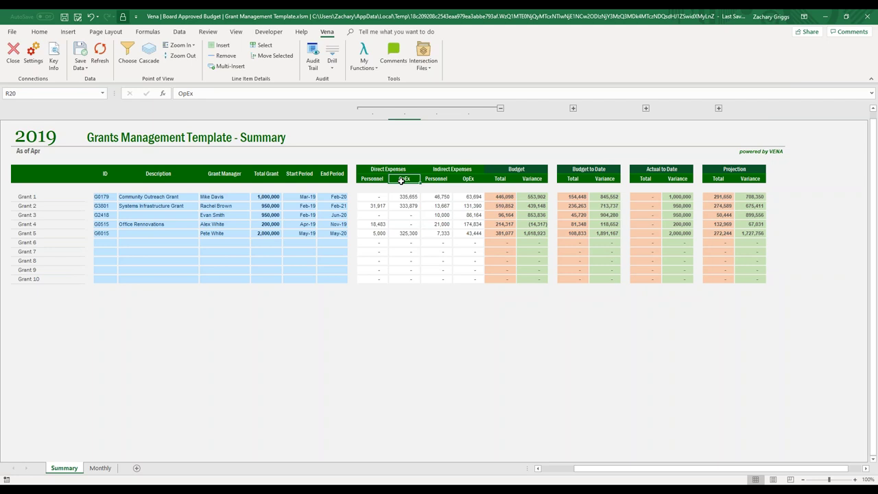
pyautogui.click(389, 168)
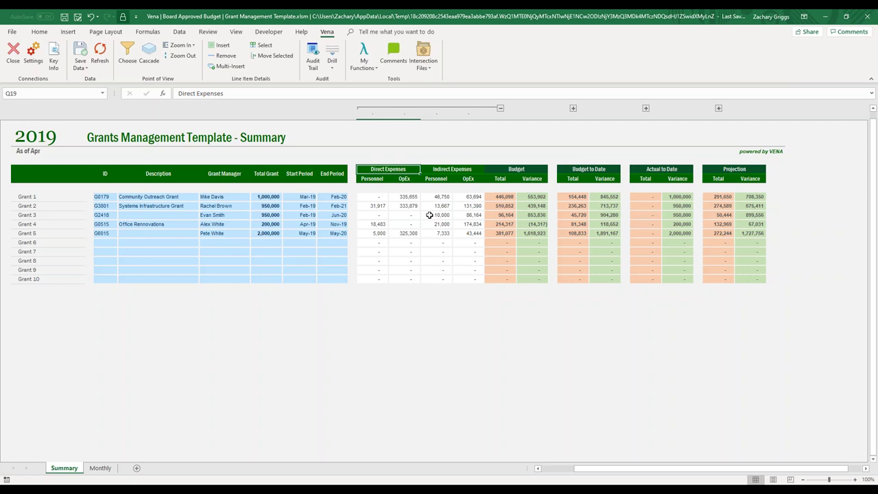
pyautogui.click(77, 470)
pyautogui.click(102, 469)
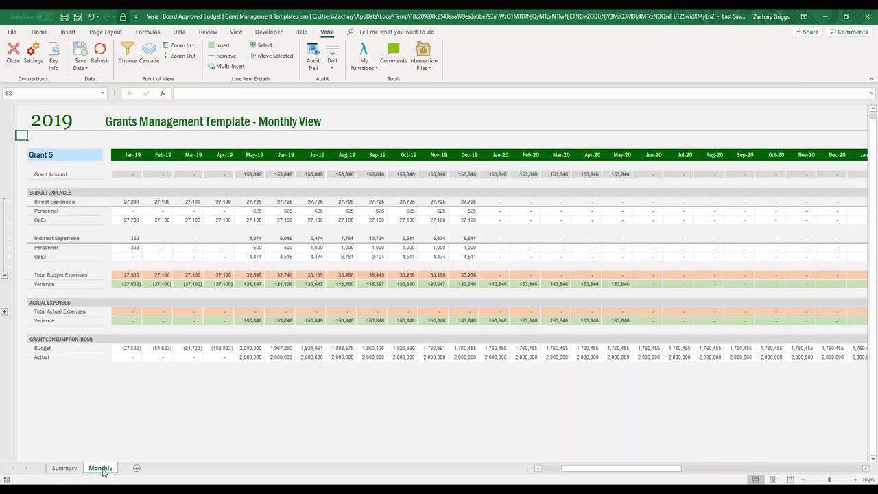
# Step: Collapse the direct and indirect expense detail rows and display Grant 4's monthly figures
pyautogui.click(4, 277)
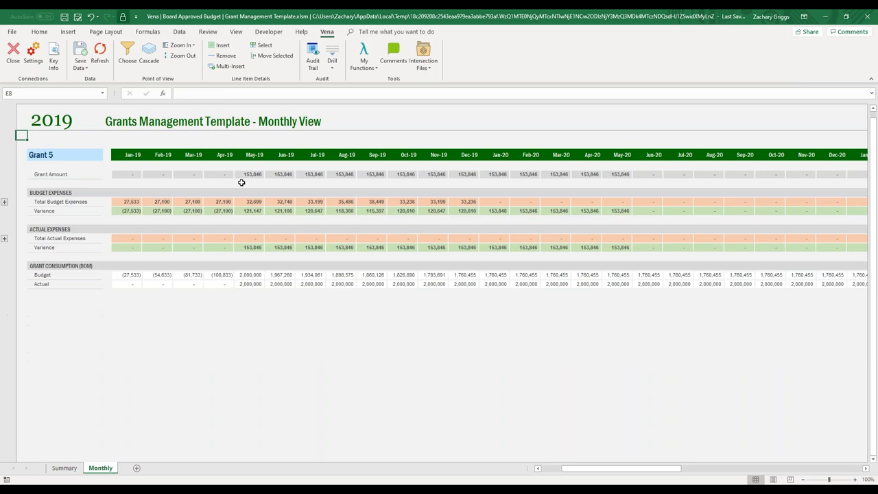
pyautogui.click(56, 155)
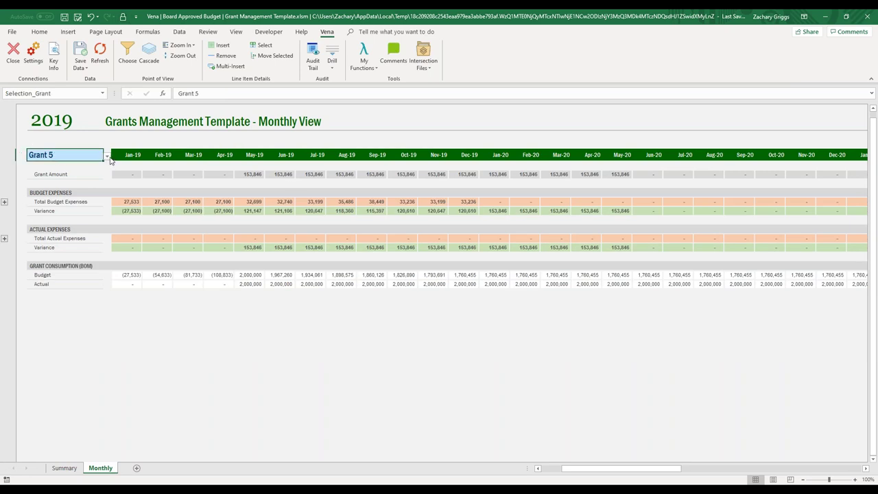
pyautogui.click(107, 157)
pyautogui.click(78, 171)
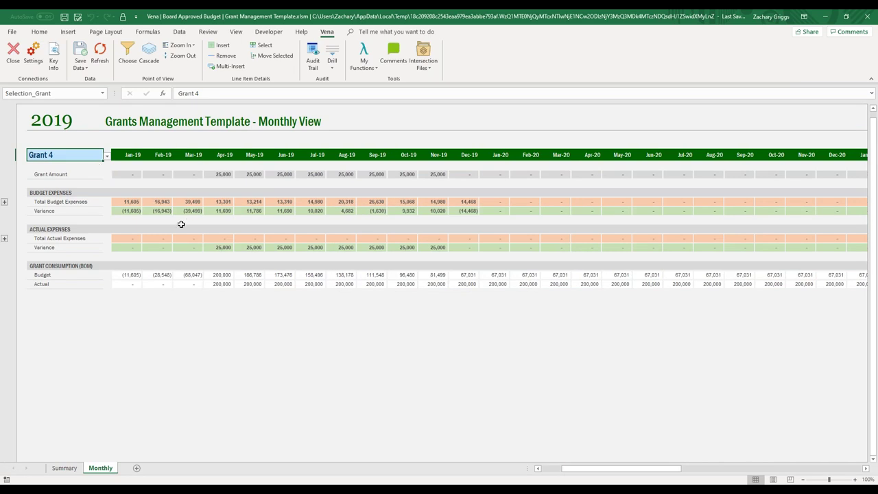
# Step: Return to the Summary sheet, then close the Grants Management Template and check it in
pyautogui.click(65, 468)
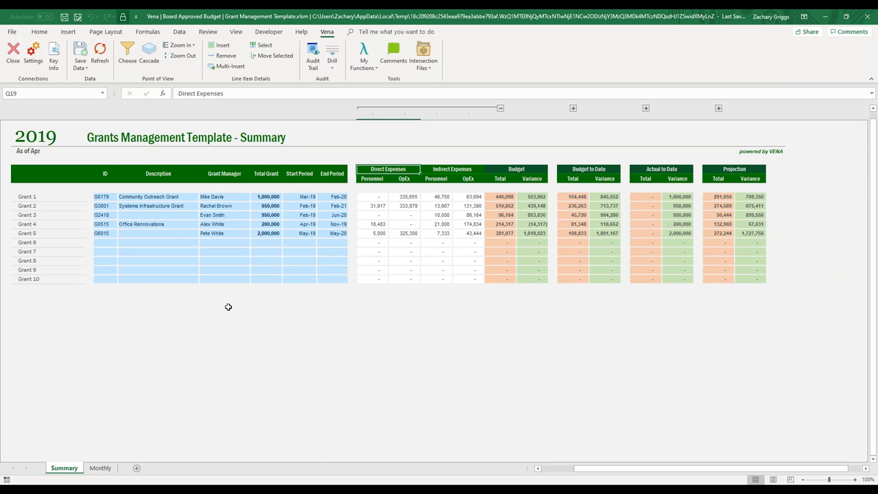
pyautogui.click(869, 12)
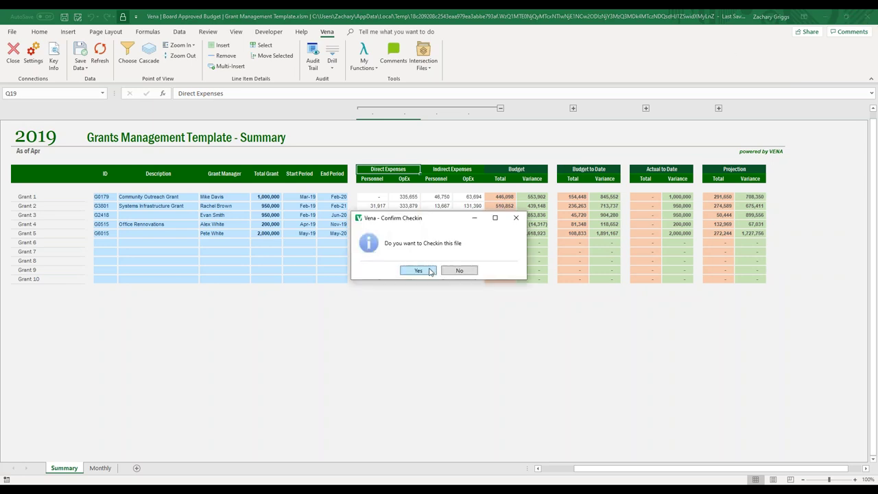
pyautogui.click(435, 270)
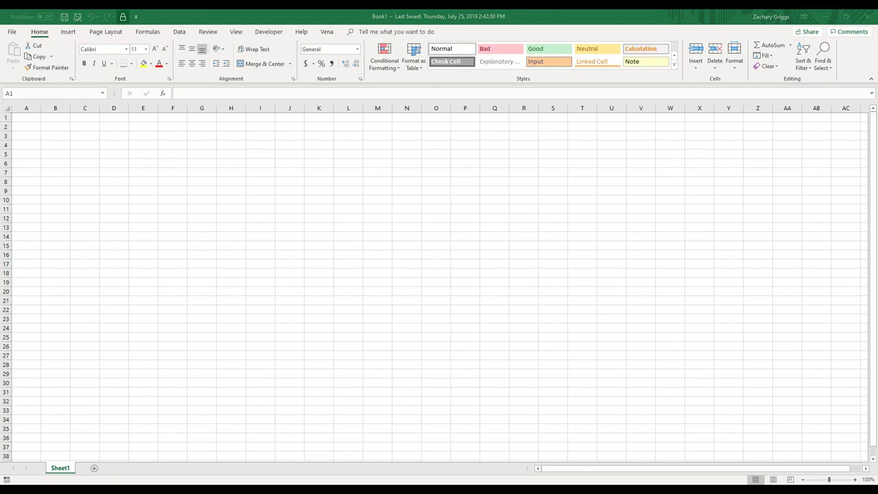
# Step: Back in Vena, submit Input Grant Revenue and open the Confirm Budgets Balance review task
pyautogui.hotkey('alt', 'Tab')
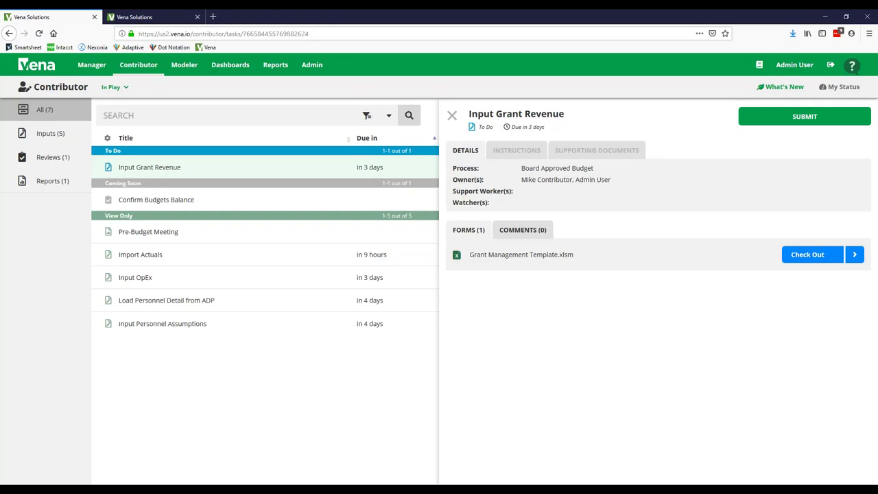
pyautogui.click(804, 123)
pyautogui.click(480, 284)
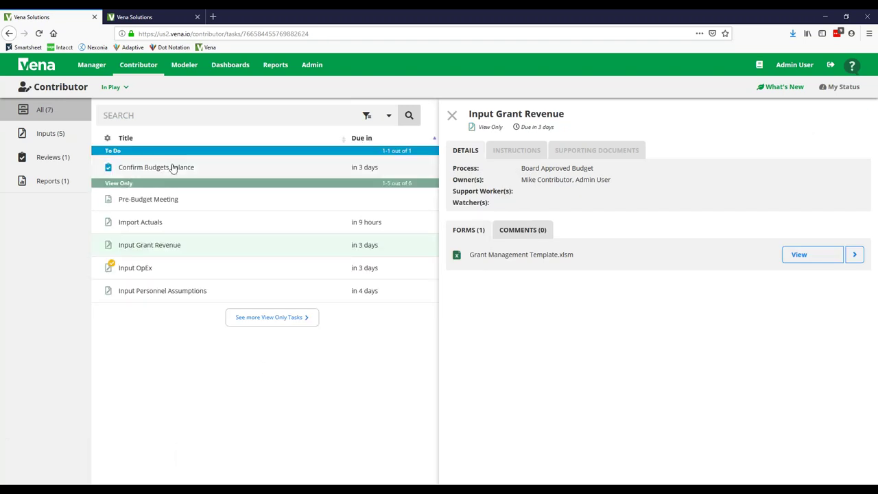
pyautogui.click(235, 175)
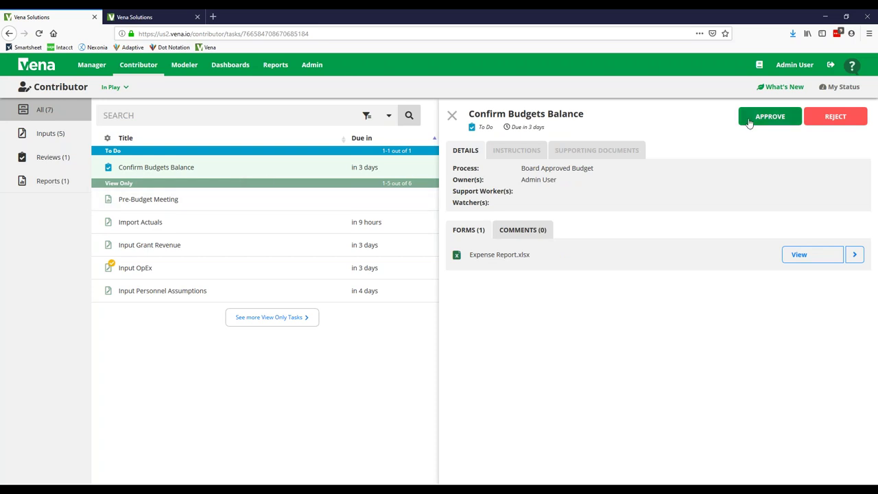
# Step: Start rejecting Confirm Budgets Balance with a comment questioning the contributor, then switch to the Designer
pyautogui.click(850, 124)
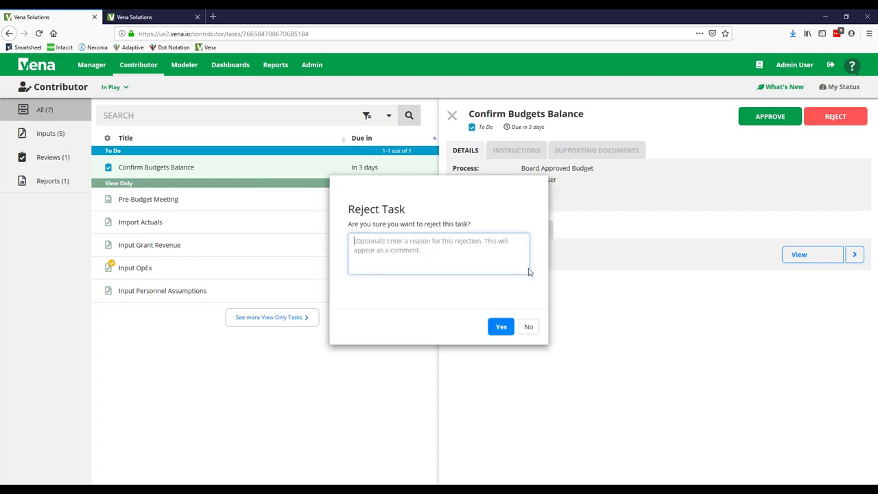
pyautogui.write('Mike, what were you thinking?')
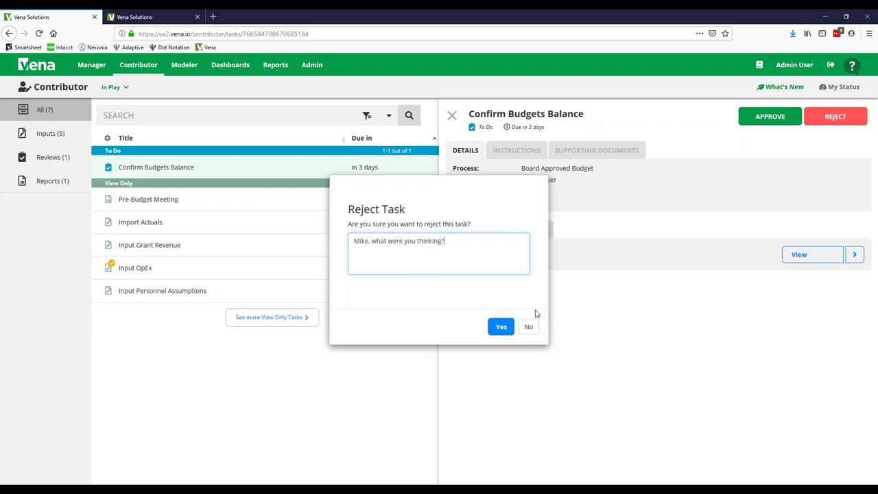
pyautogui.click(165, 16)
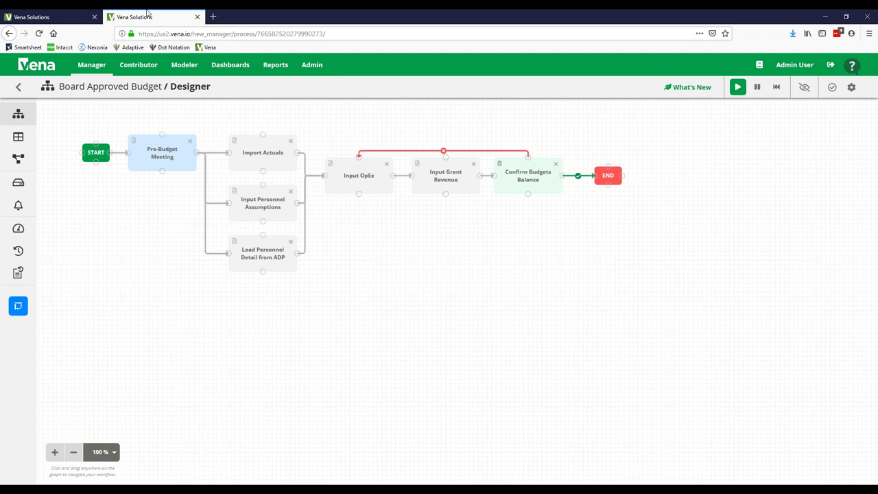
# Step: Cancel the pending rejection and approve the Confirm Budgets Balance review instead
pyautogui.click(65, 14)
pyautogui.click(527, 326)
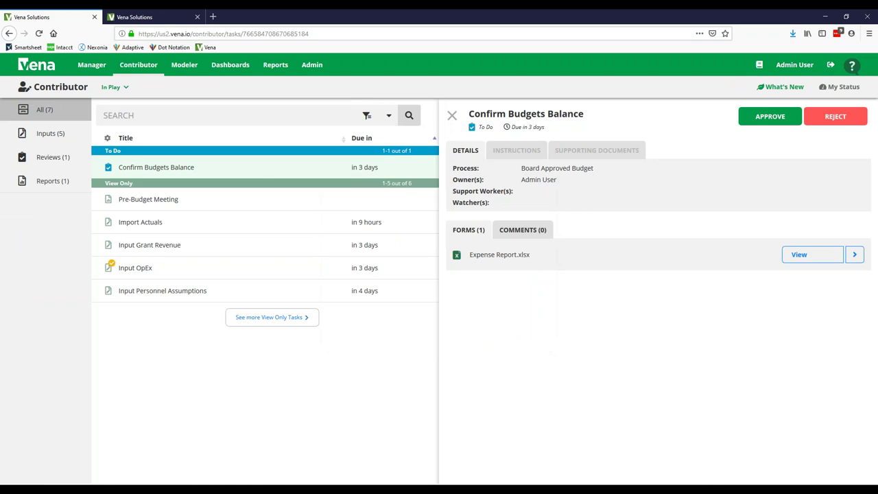
pyautogui.click(782, 117)
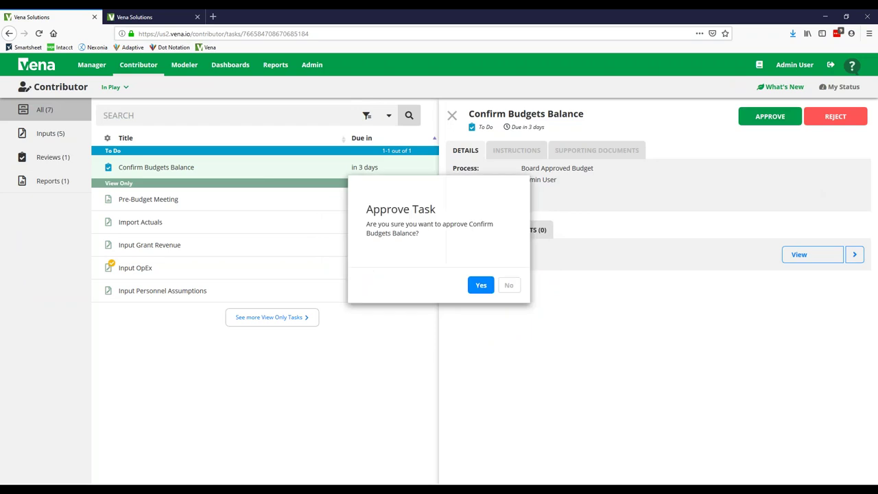
pyautogui.click(481, 285)
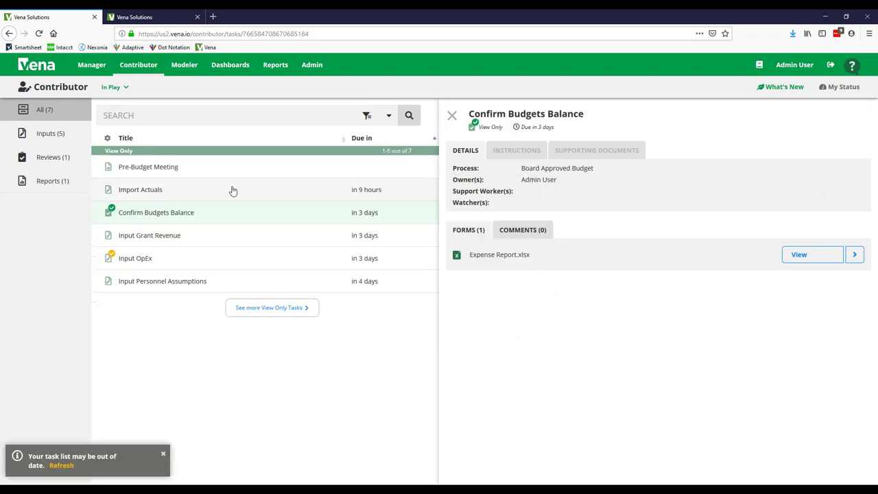
# Step: Check the review's approved status, refresh the empty task list, and return to the Designer
pyautogui.click(112, 213)
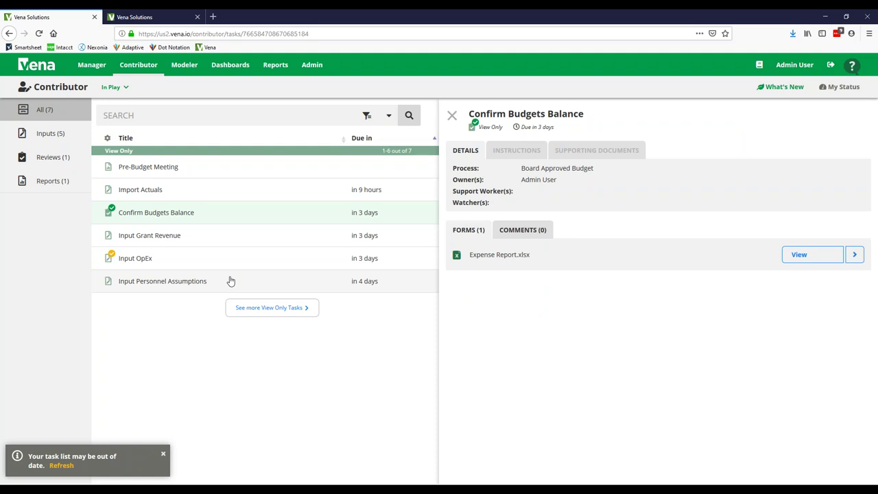
pyautogui.click(61, 465)
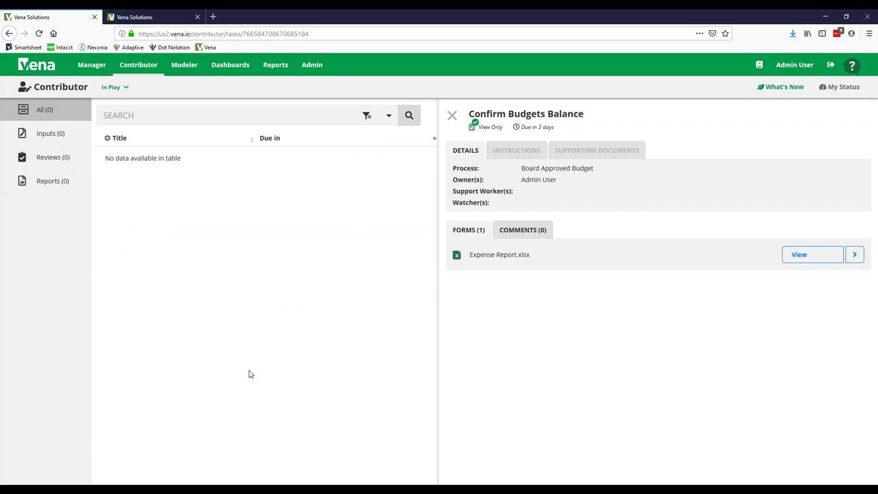
pyautogui.click(150, 16)
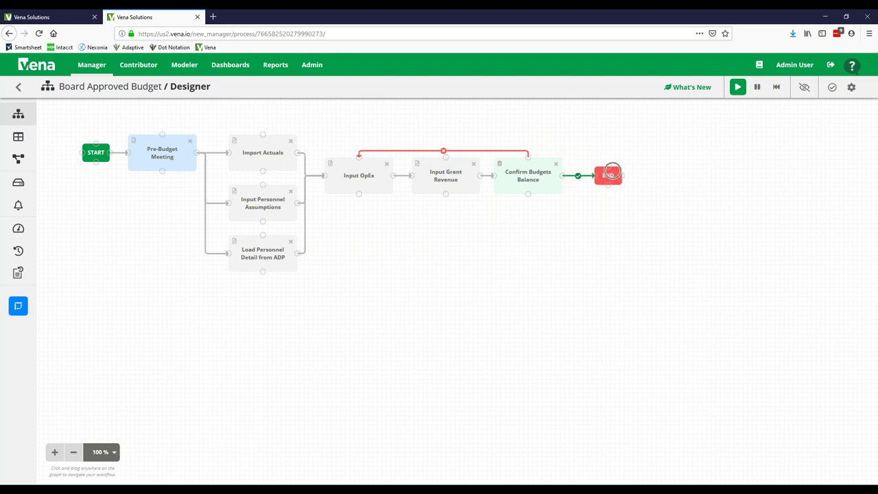
pyautogui.click(20, 236)
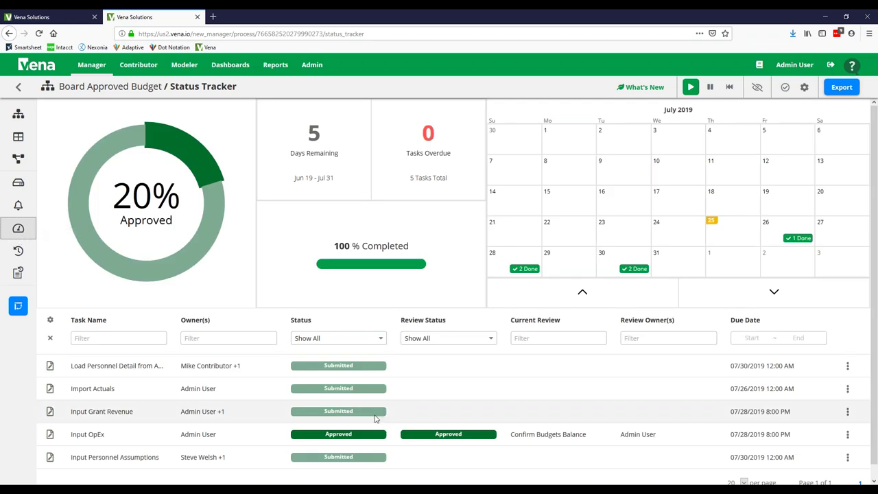
pyautogui.click(21, 253)
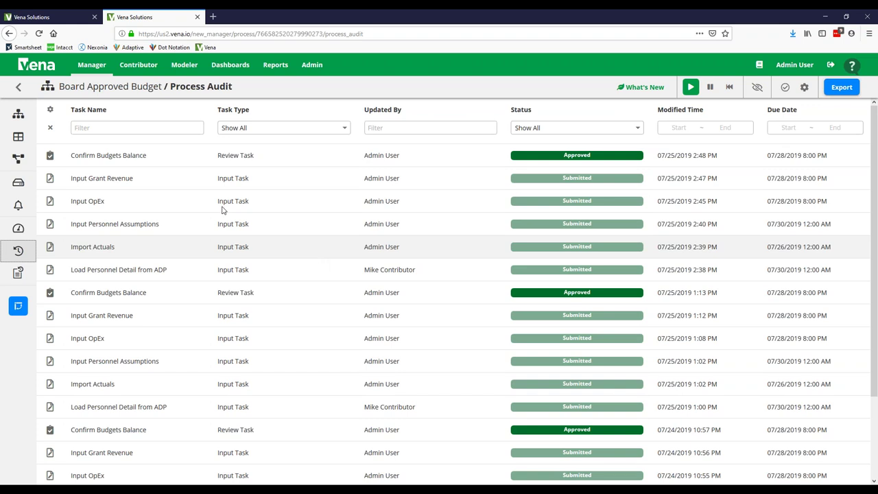
pyautogui.click(18, 113)
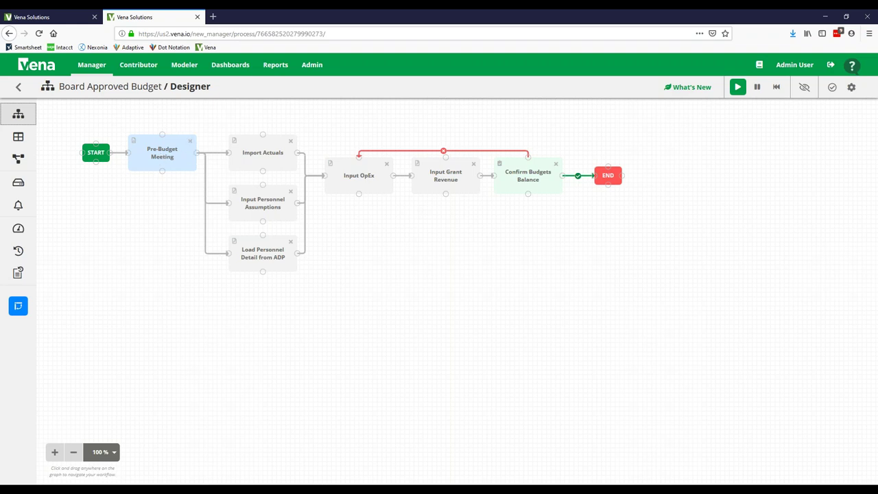
# Step: Play the Board Approved Budget process and show the Import Actuals task details
pyautogui.click(191, 148)
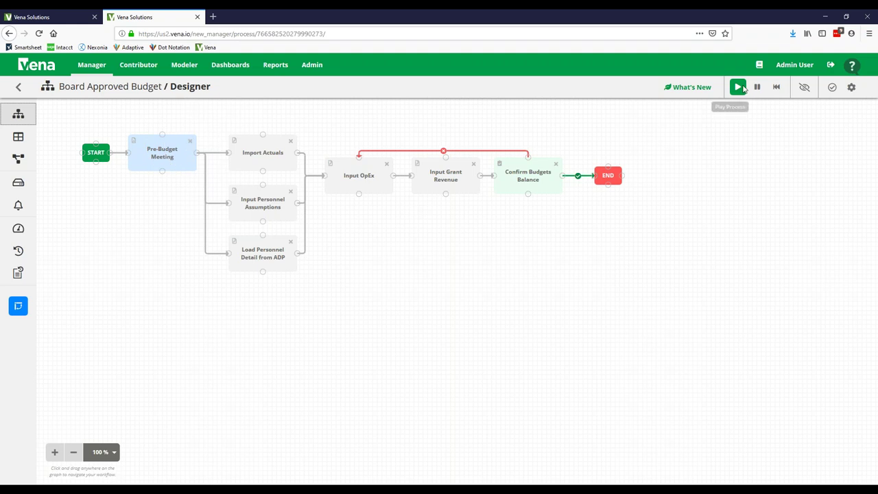
pyautogui.click(744, 88)
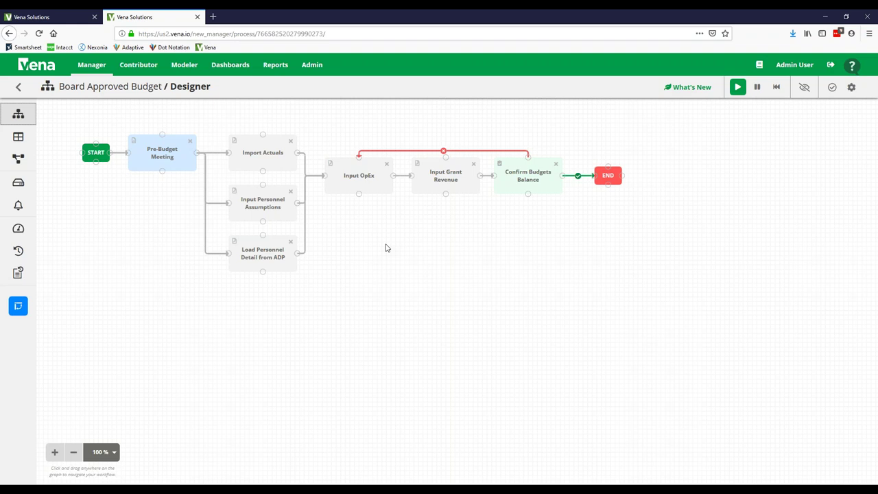
pyautogui.click(253, 157)
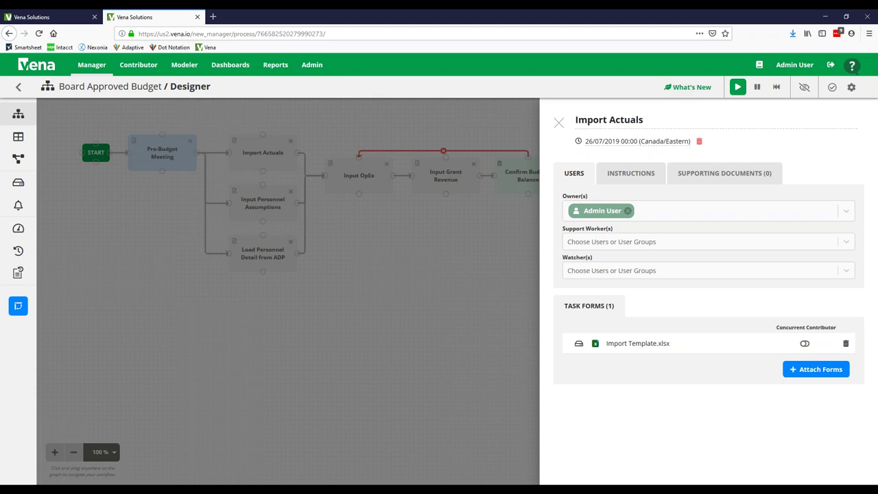
# Step: Close the Import Actuals side panel to reveal the full workflow canvas
pyautogui.click(253, 152)
pyautogui.click(559, 122)
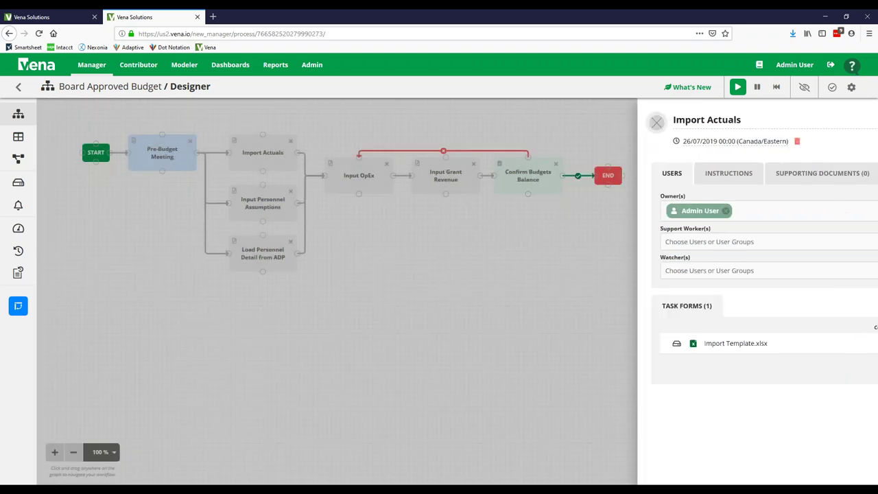